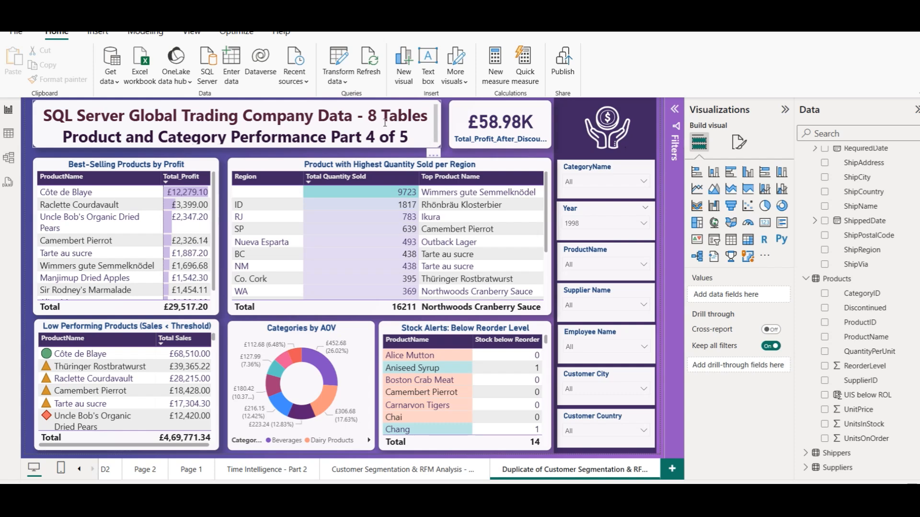
- Review the data model, the Summary D2, Time Intelligence and Customer Segmentation pages, and the Product and Category Performance page
left_click(8, 155)
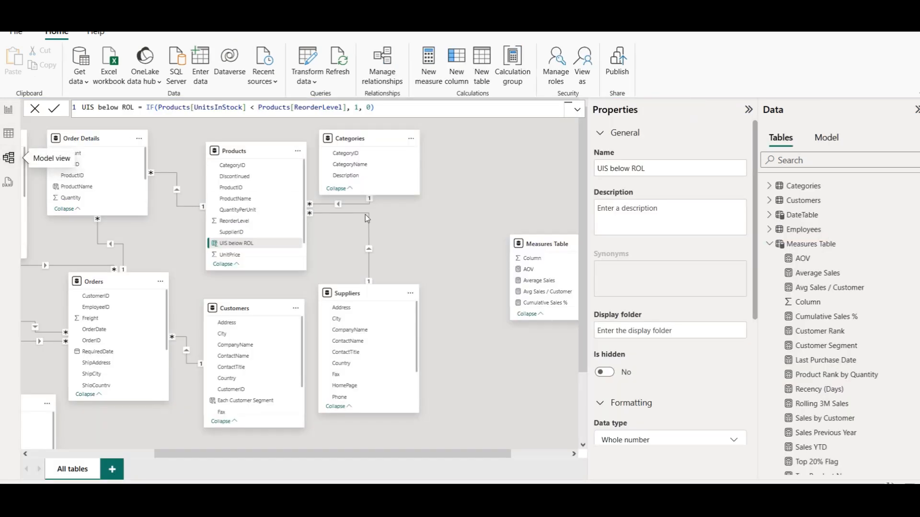
left_click(8, 110)
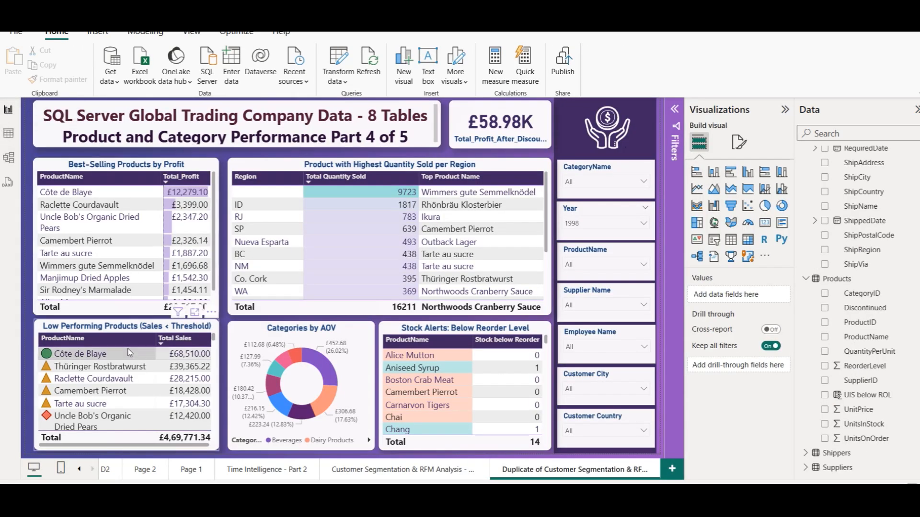
left_click(104, 470)
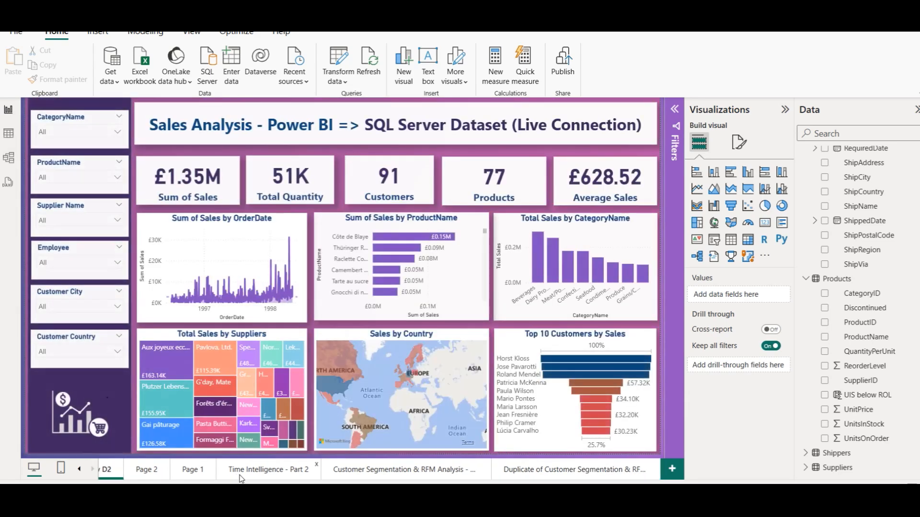
left_click(242, 478)
left_click(360, 475)
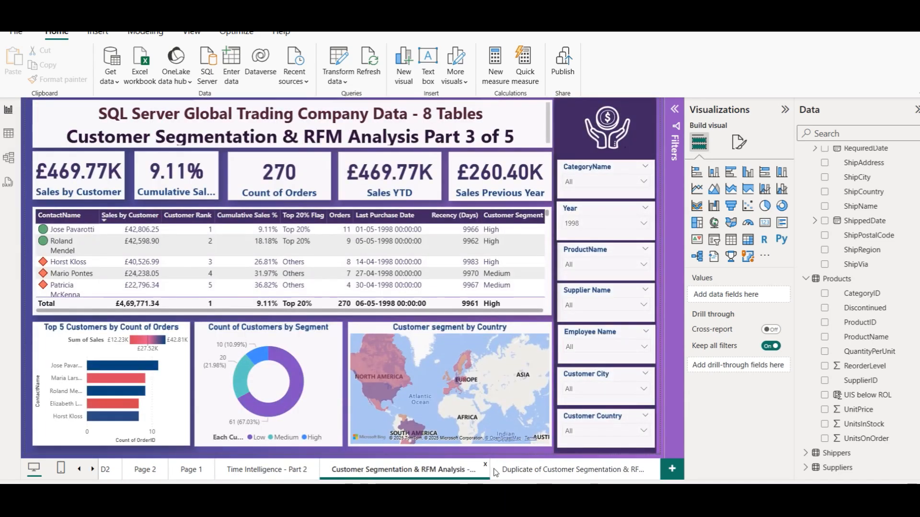
left_click(511, 473)
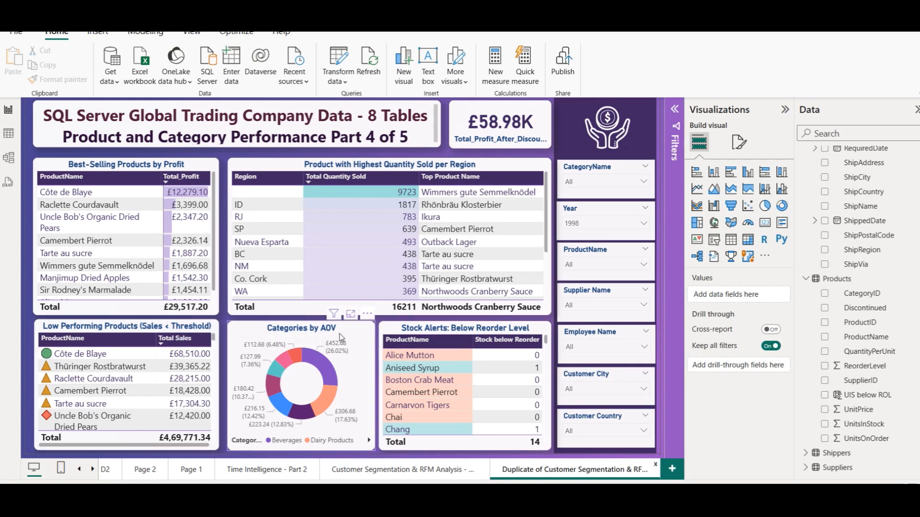
mouse_move(325, 363)
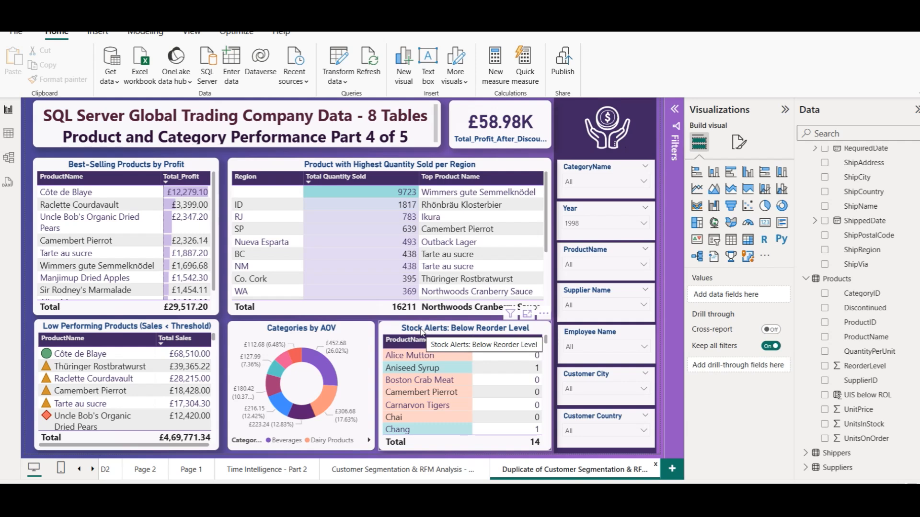
- Examine the formulas of ProductName, Region, Sales and Total_Profit_After_Discount_Test in the Order Details table
scroll(882, 340, "up", 10)
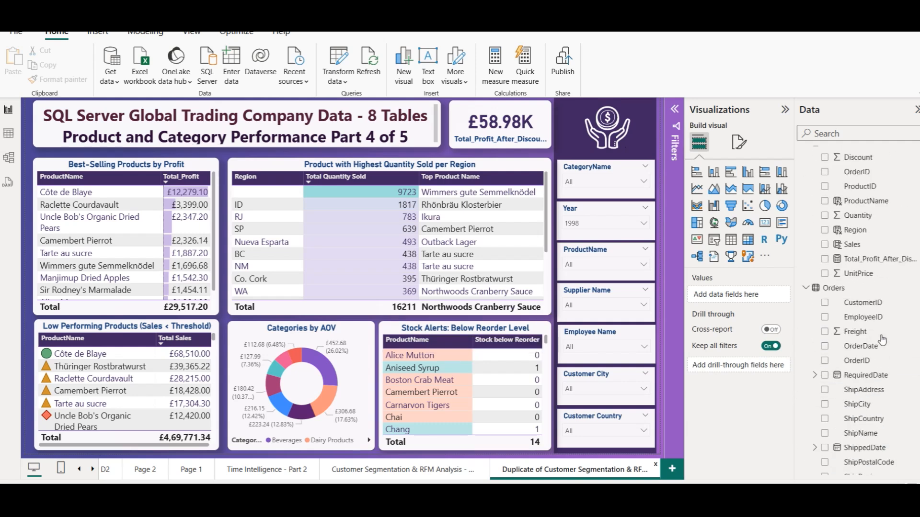
scroll(882, 340, "down", 5)
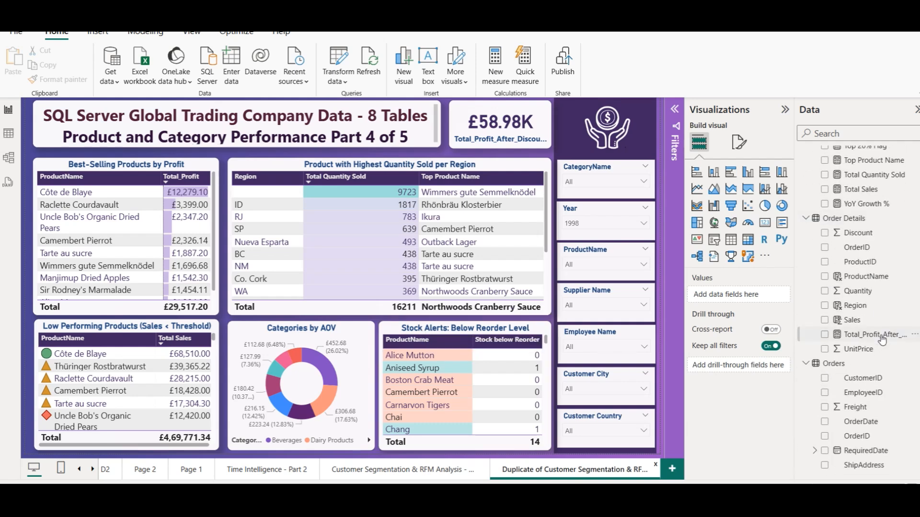
left_click(866, 277)
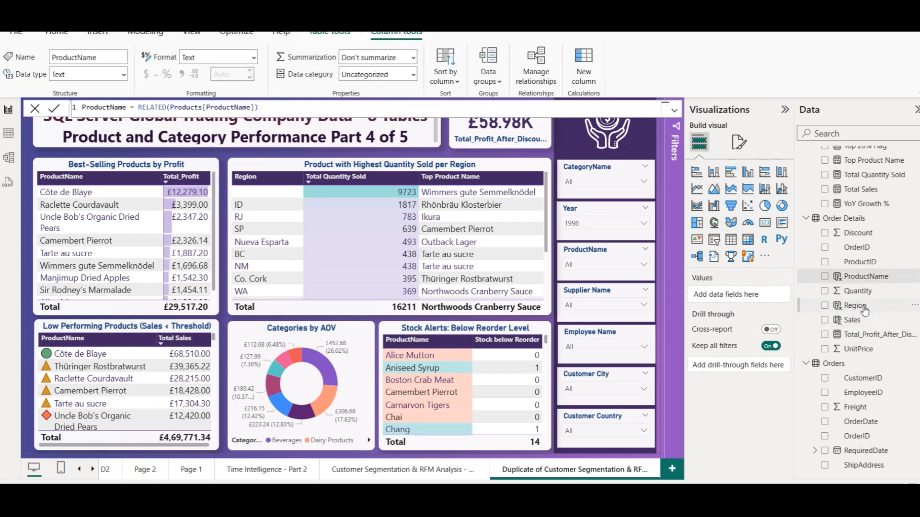
left_click(862, 307)
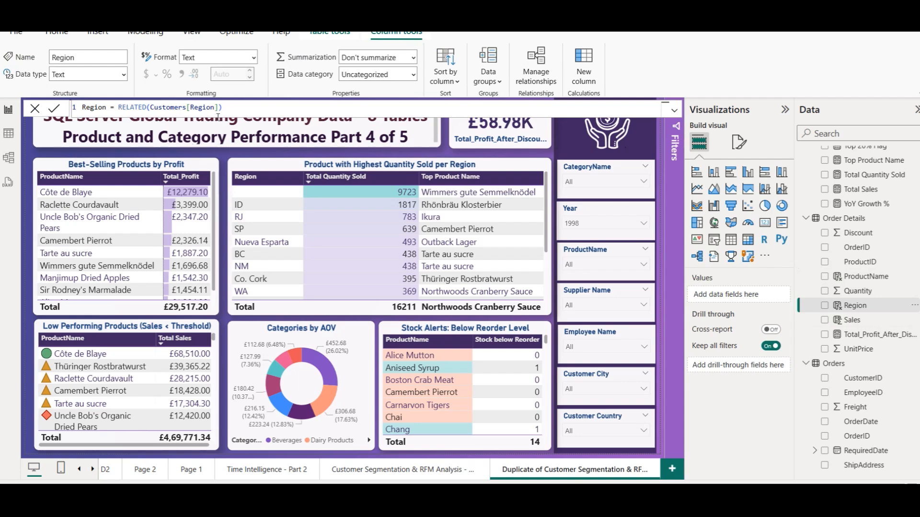
left_click(851, 320)
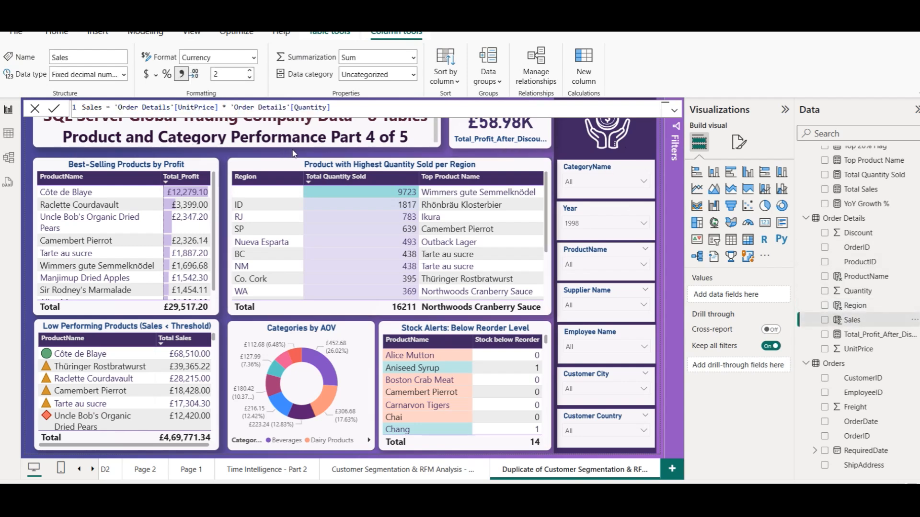
left_click(859, 335)
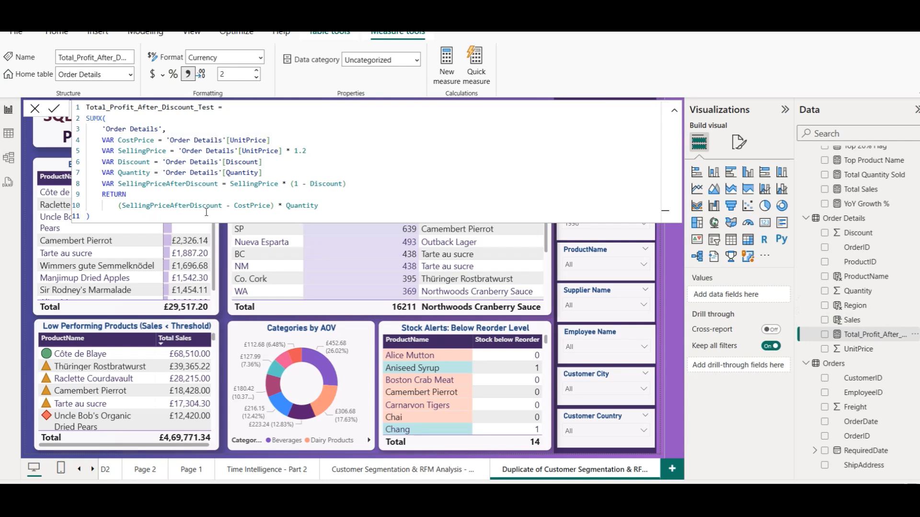
- Examine the formula of the UIS below ROL calculated column in the Products table
scroll(915, 330, "down", 3)
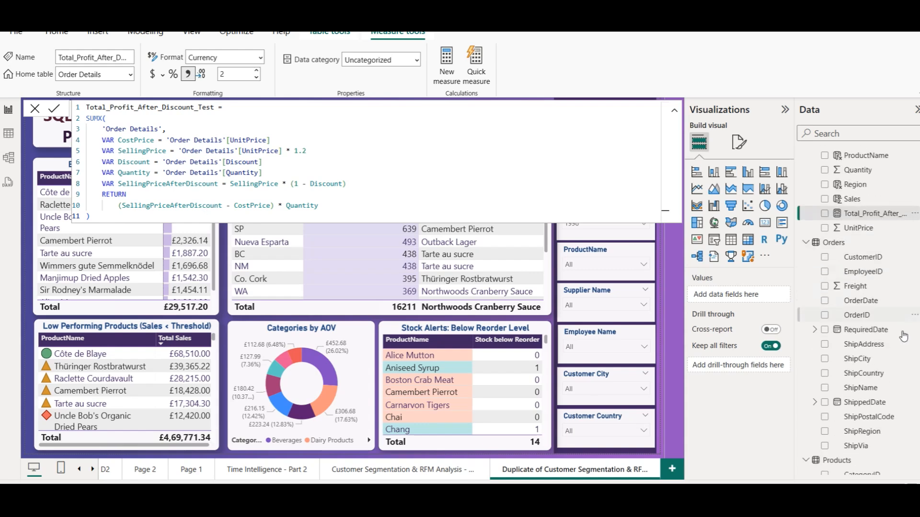
scroll(896, 364, "down", 5)
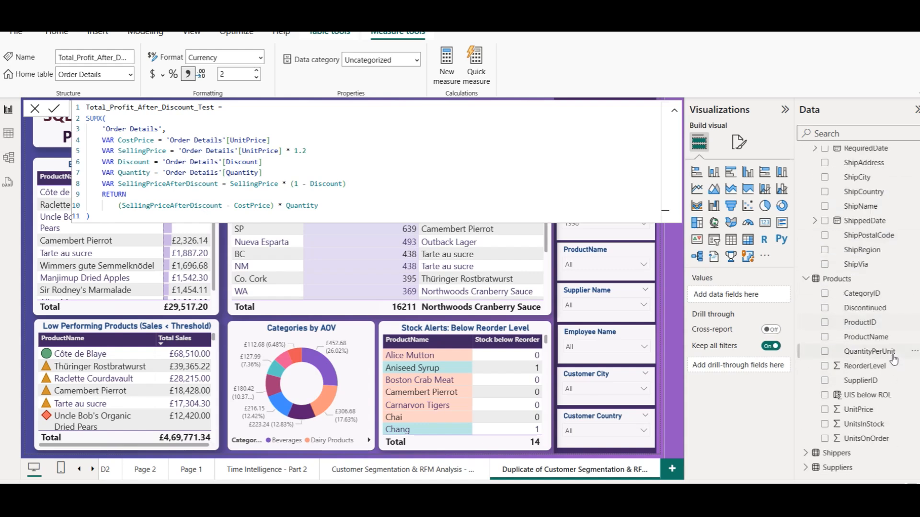
left_click(877, 394)
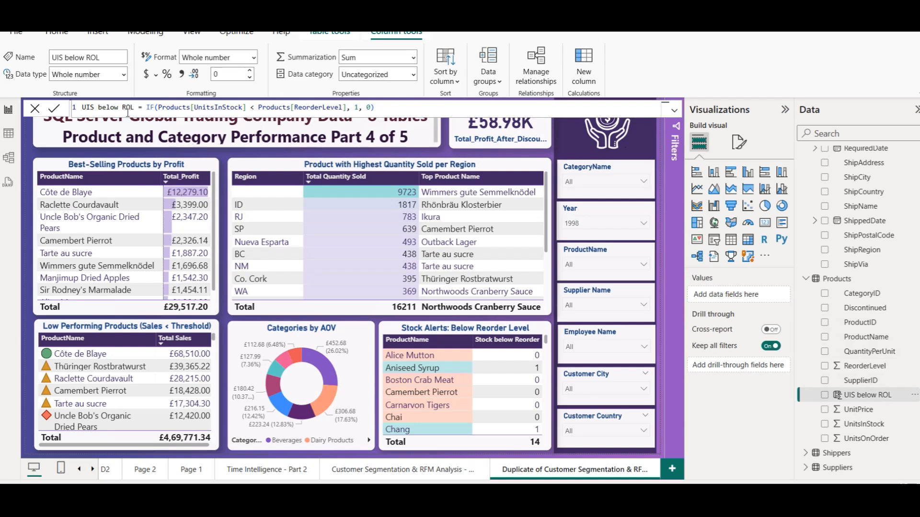
scroll(862, 357, "up", 5)
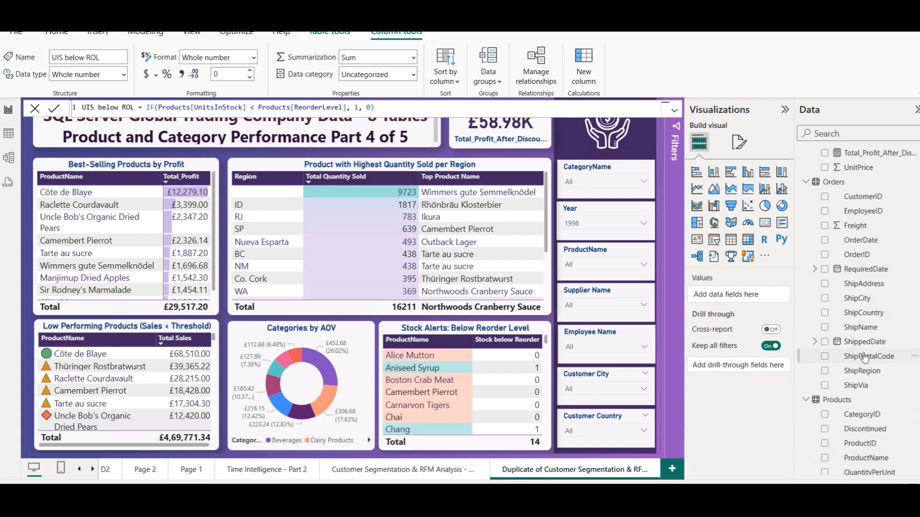
scroll(865, 357, "down", 1)
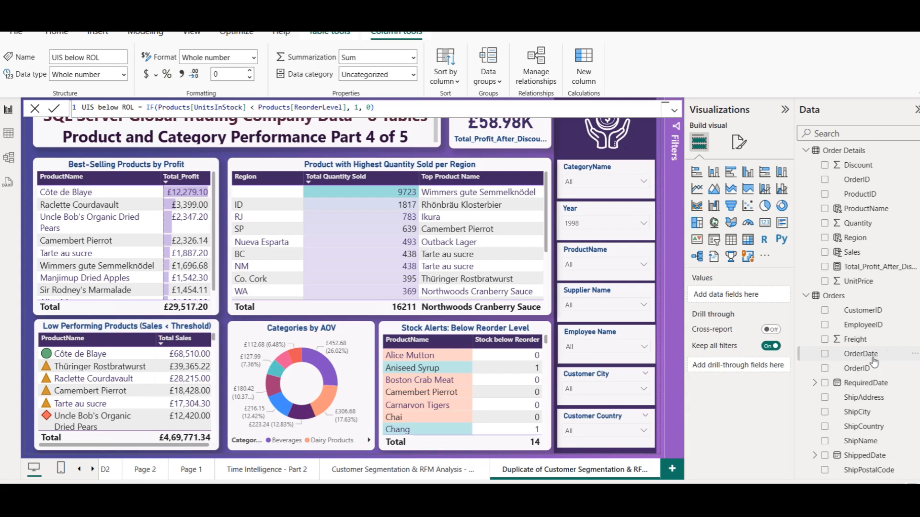
- Inspect the Product with Highest Quantity Sold per Region table and its Top Product Name and Total Quantity Sold measures
left_click(502, 170)
scroll(886, 292, "down", 5)
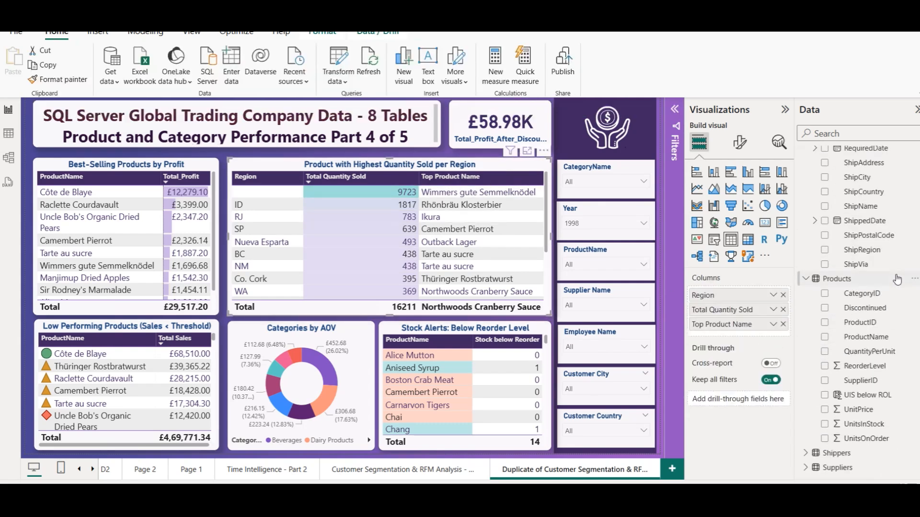
scroll(877, 297, "up", 10)
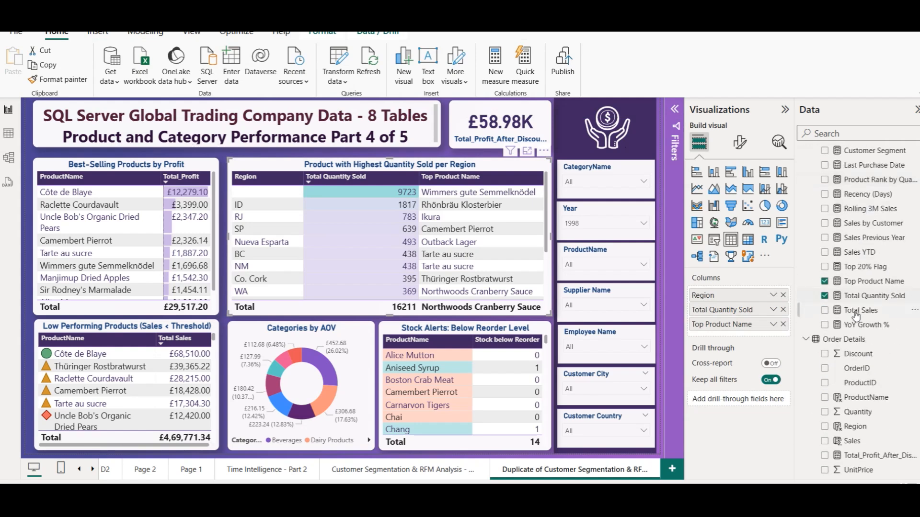
left_click(865, 282)
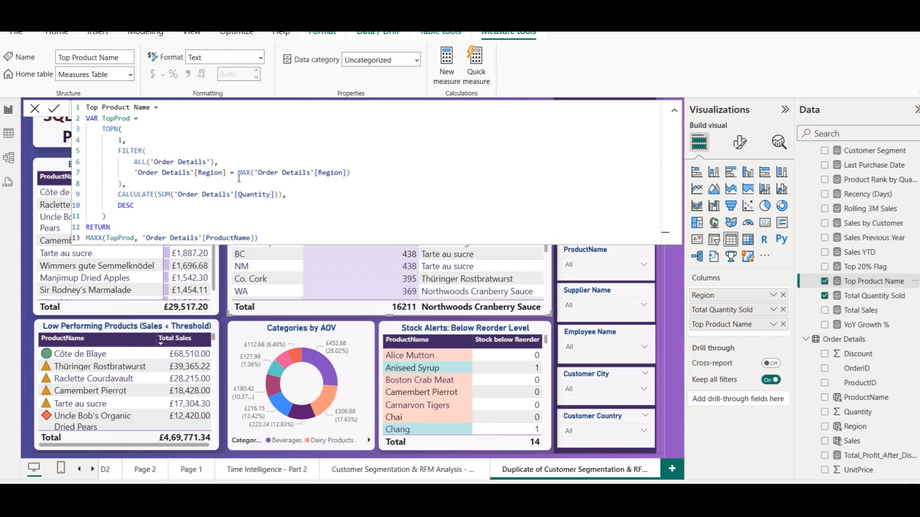
left_click(867, 296)
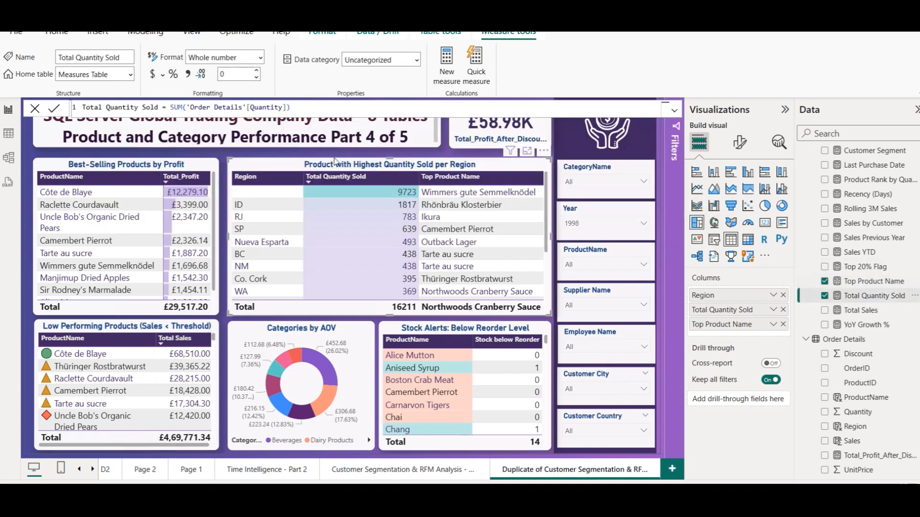
- Inspect the fields of the Low Performing Products table and the formula of its Total Sales measure
scroll(866, 316, "up", 3)
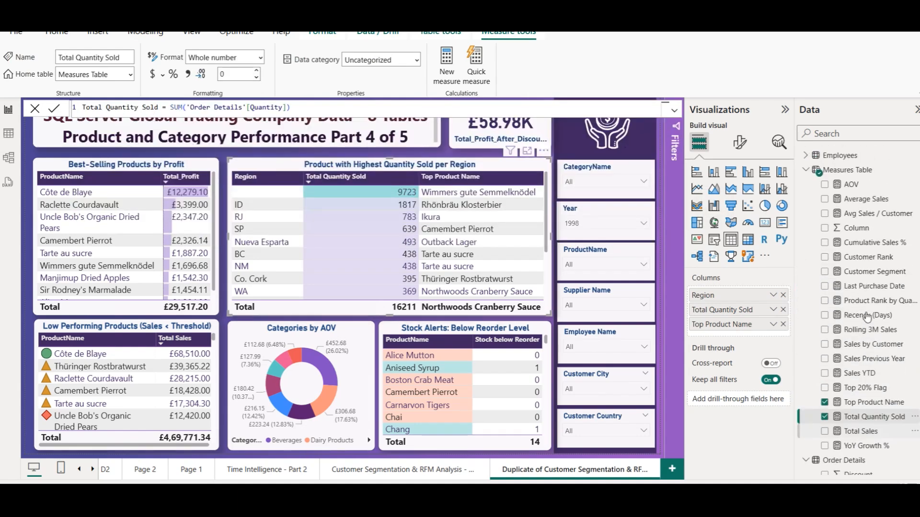
left_click(164, 333)
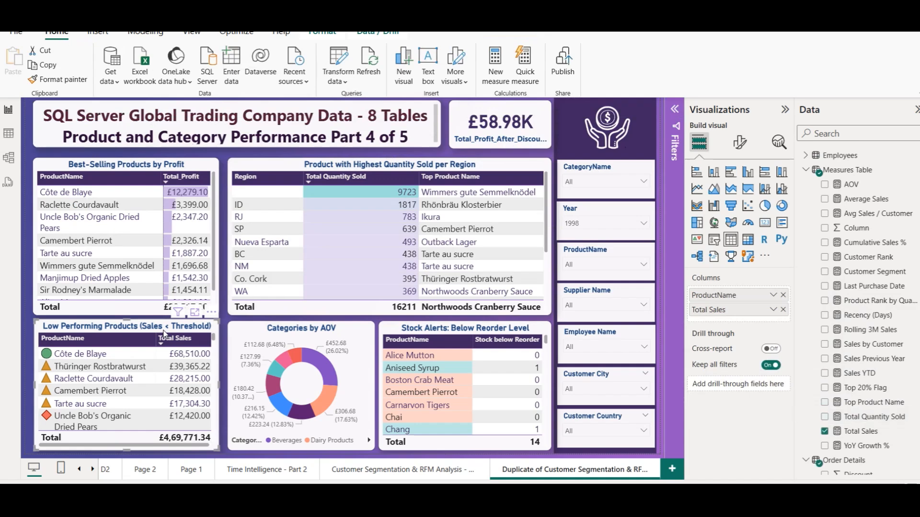
left_click(859, 433)
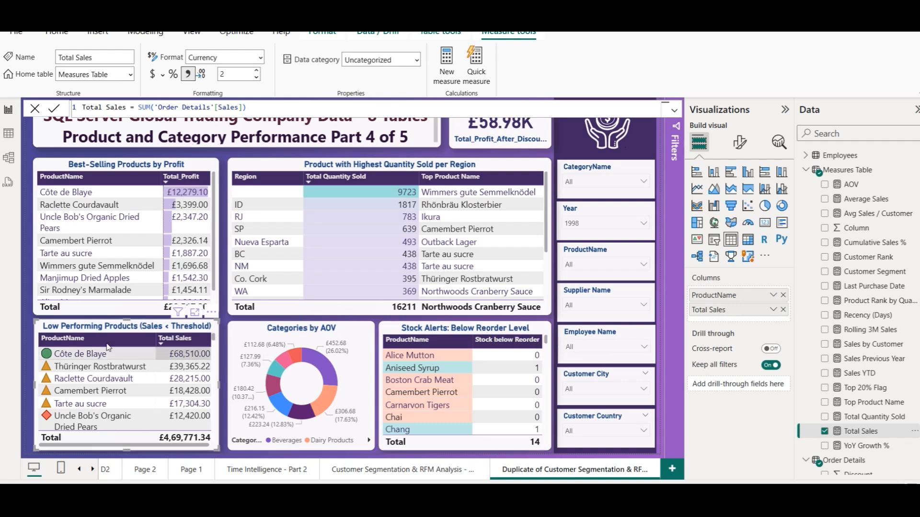
left_click(223, 318)
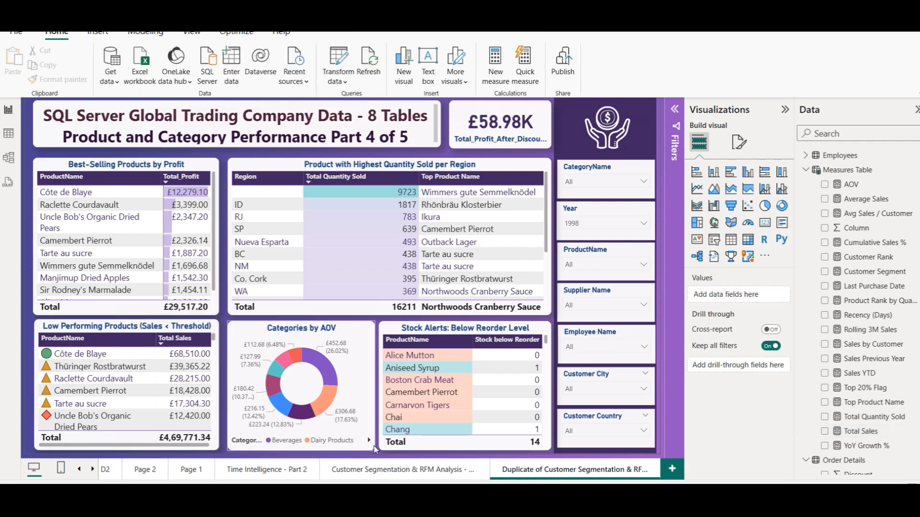
- Switch to the browser and reload the colorstech.net page with the Global Trading report questions
key("alt+Tab")
scroll(463, 246, "down", 10)
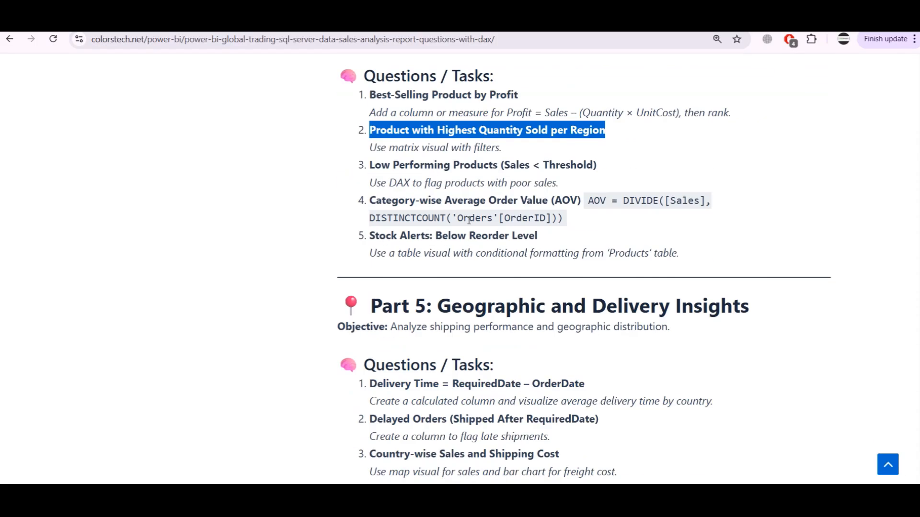
left_click(158, 39)
key("Return")
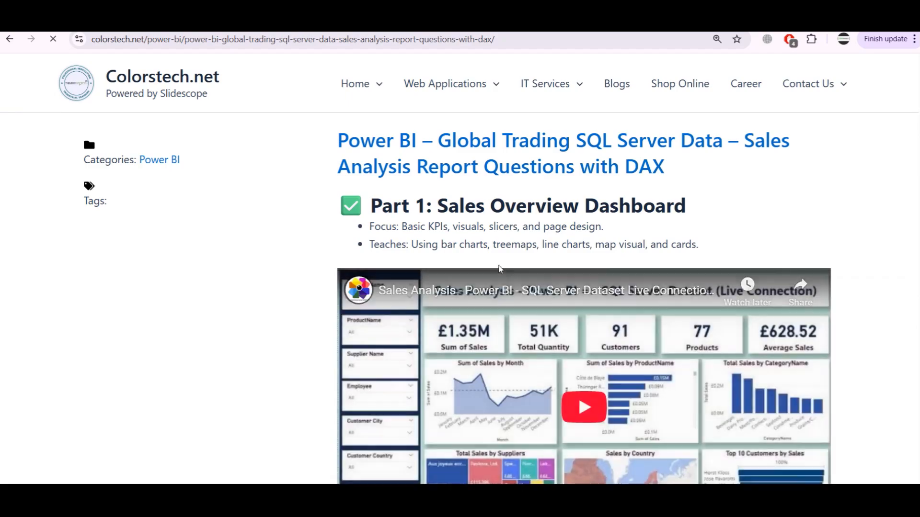
- Read the DAX for questions 4.1 and 4.2 and the Part 4: Product and Category Performance tasks
scroll(499, 254, "down", 20)
scroll(459, 222, "down", 20)
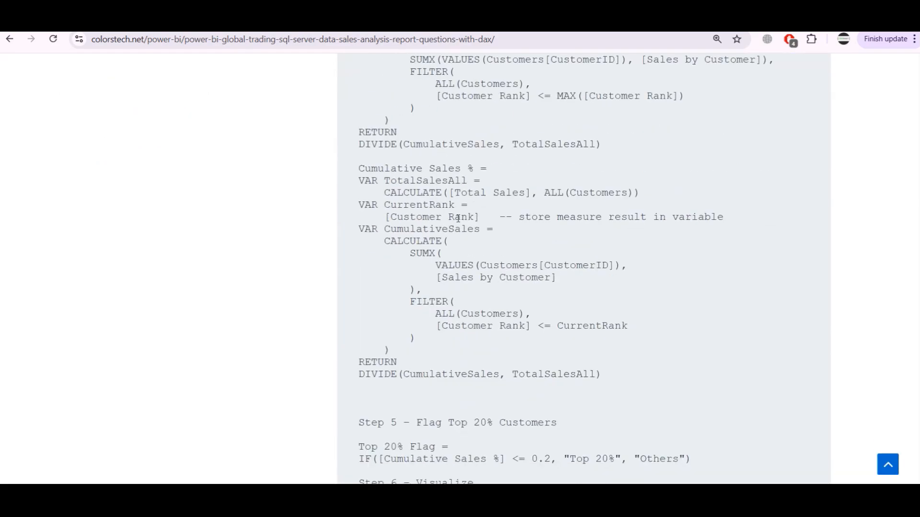
scroll(458, 219, "down", 20)
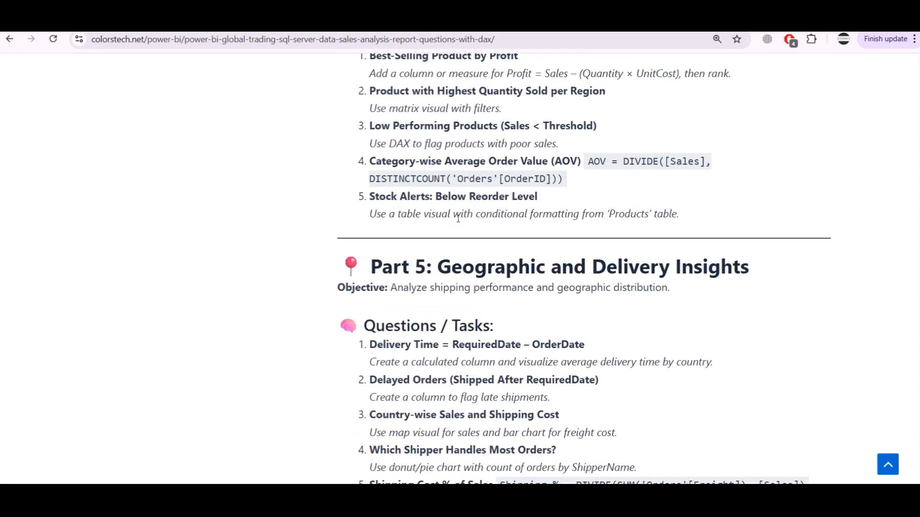
scroll(458, 219, "down", 2)
scroll(459, 222, "up", 3)
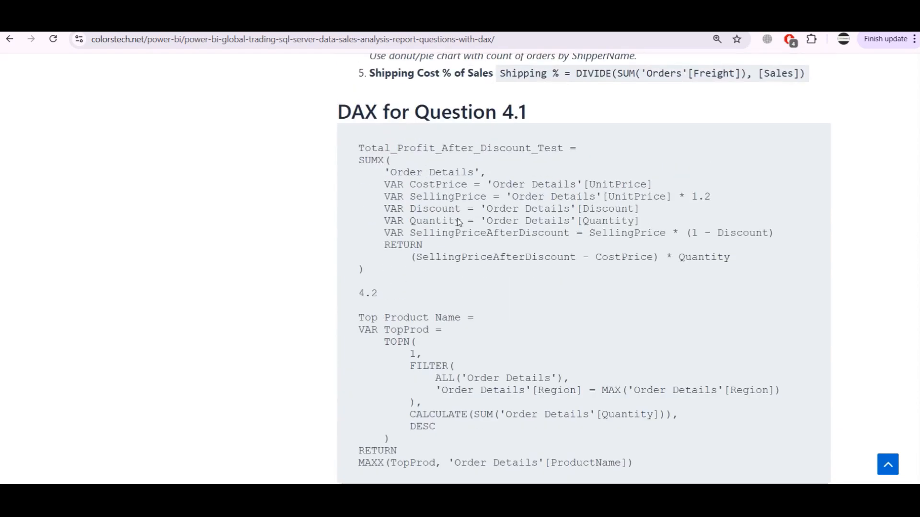
scroll(513, 279, "up", 1)
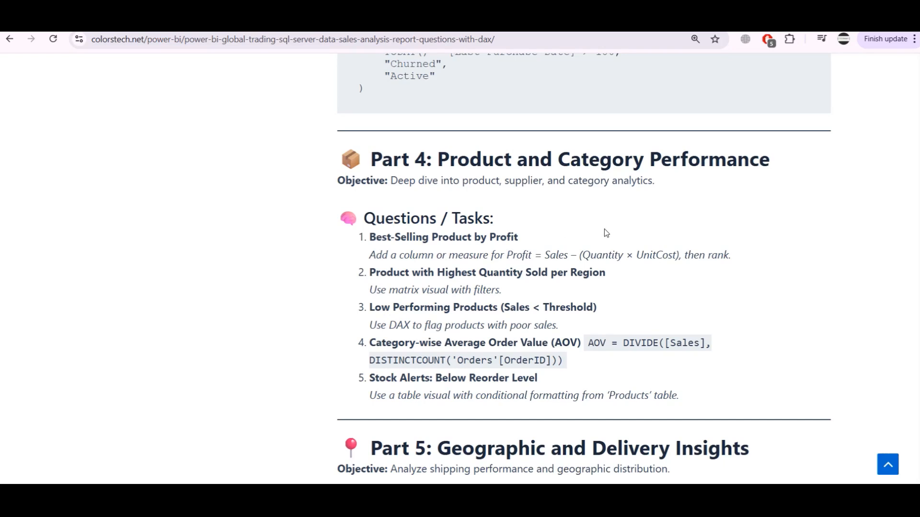
scroll(452, 189, "down", 1)
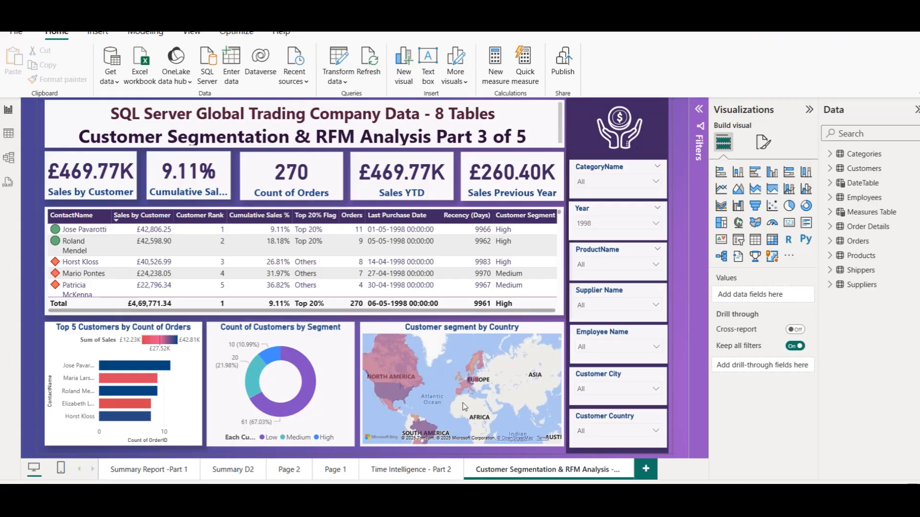
- Duplicate the Customer Segmentation & RFM Analysis page in the Power BI report
right_click(523, 470)
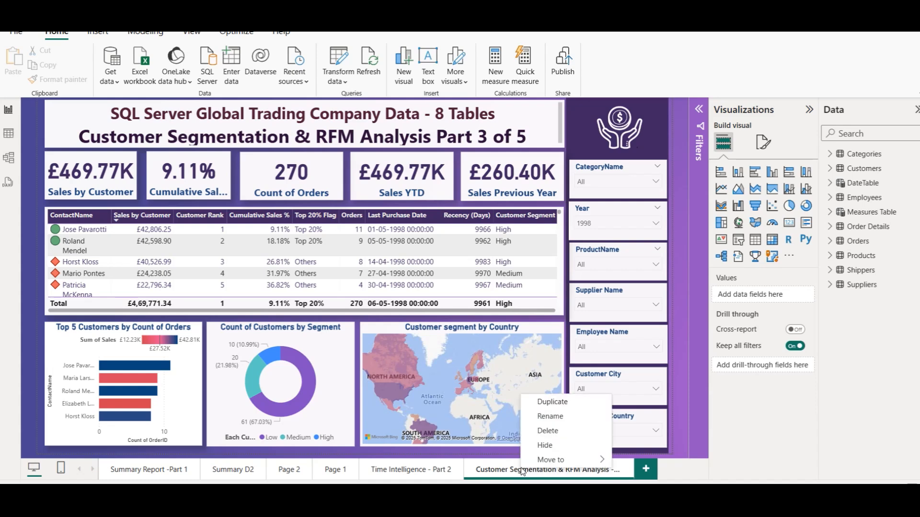
left_click(556, 405)
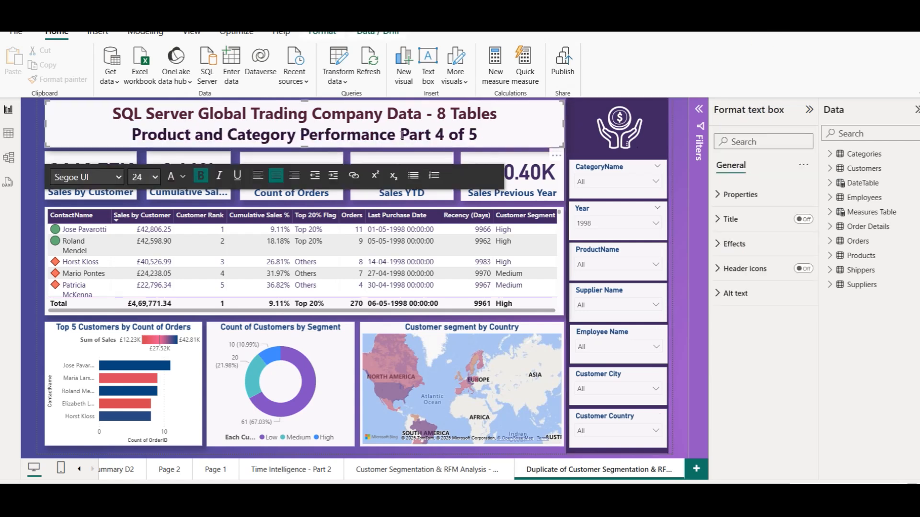
- Review the Summary D2, Time Intelligence - Part 2 and Customer Segmentation & RFM Analysis pages, ending on the duplicated Part 4 page
left_click(110, 464)
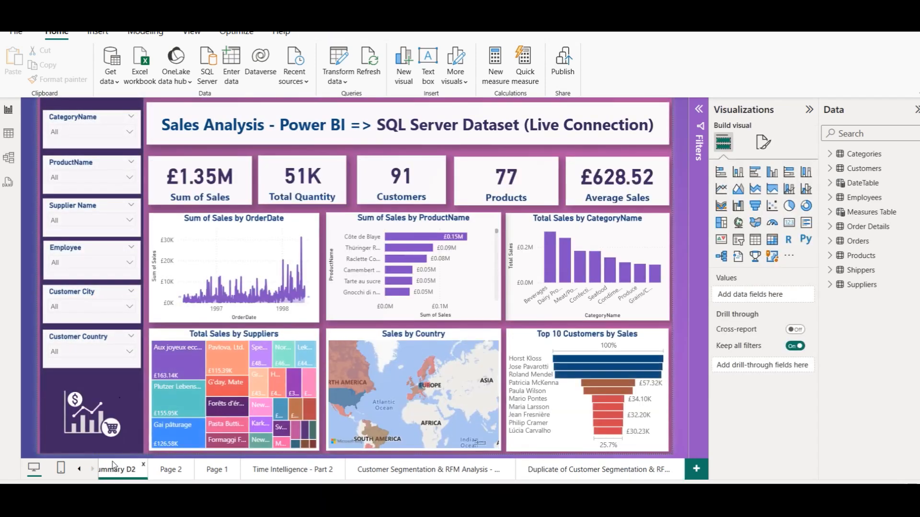
left_click(273, 469)
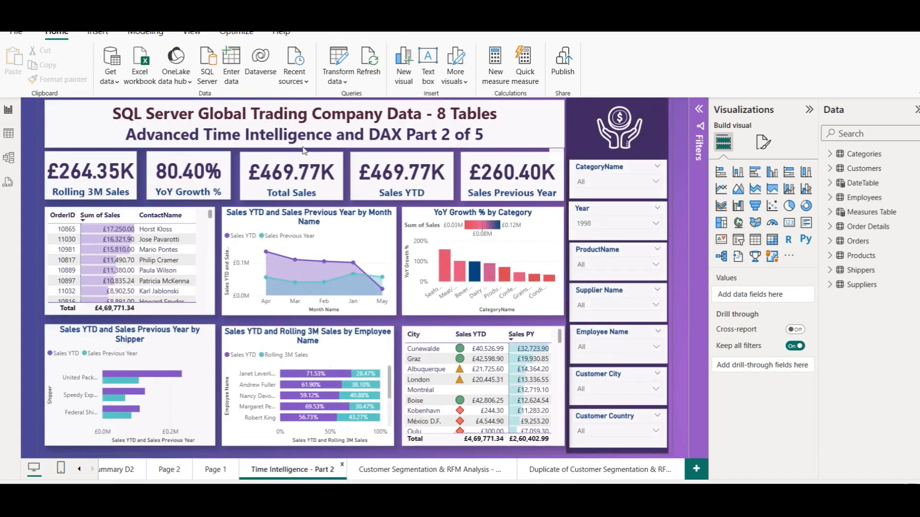
left_click(430, 471)
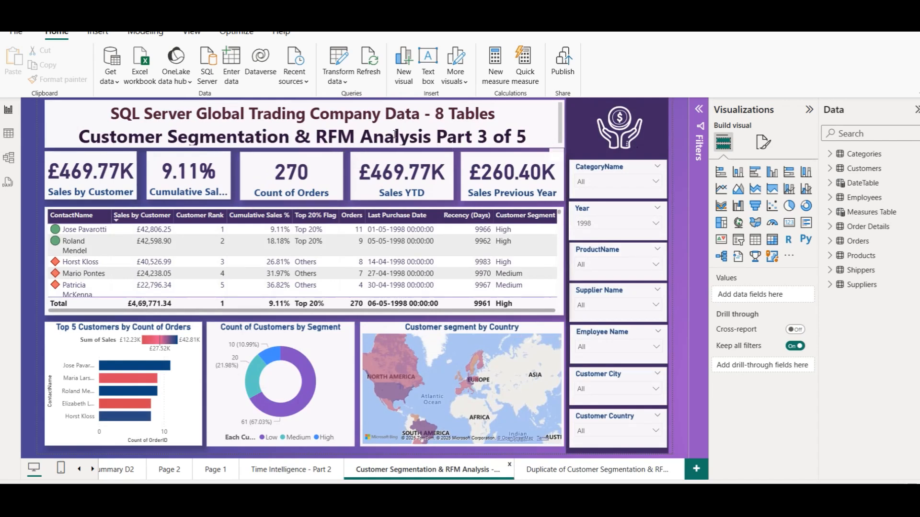
left_click(606, 475)
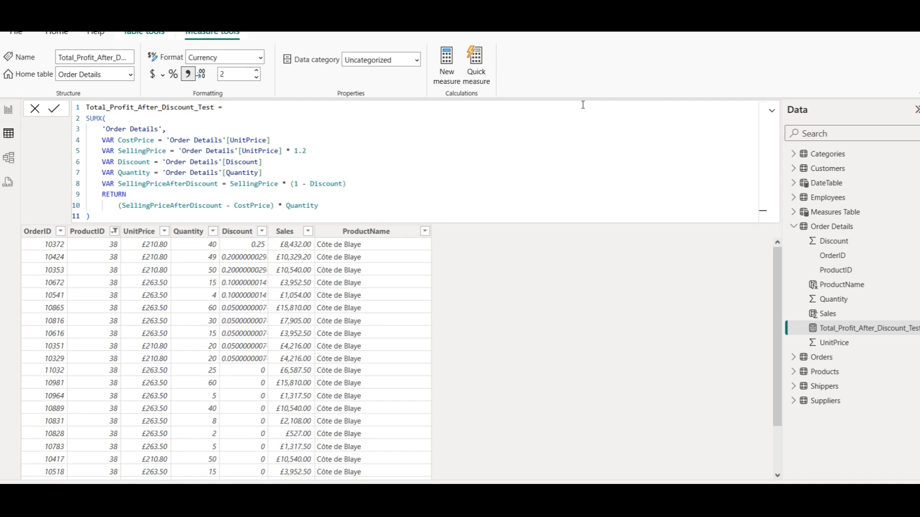
- Examine the Total_Profit_After_Discount_Test formula, including its cost price, selling price, discount and returned profit expressions
left_click(327, 148)
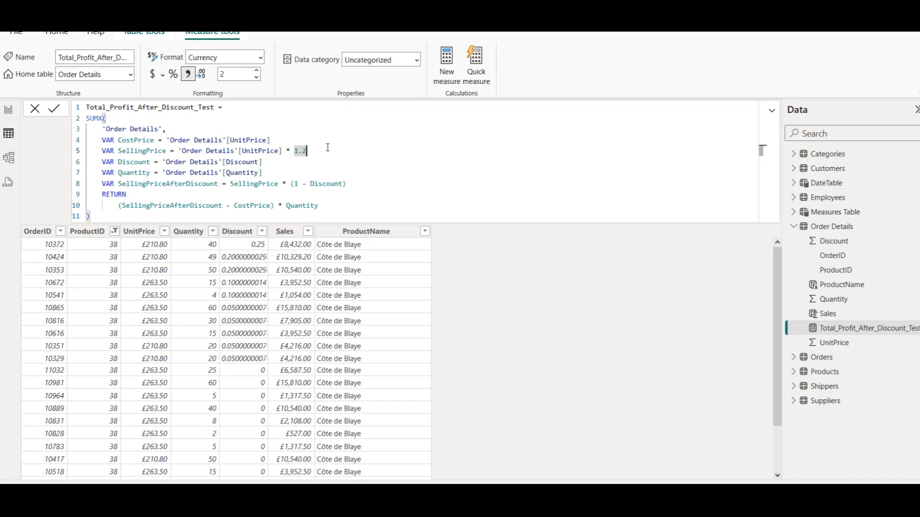
left_click(109, 122)
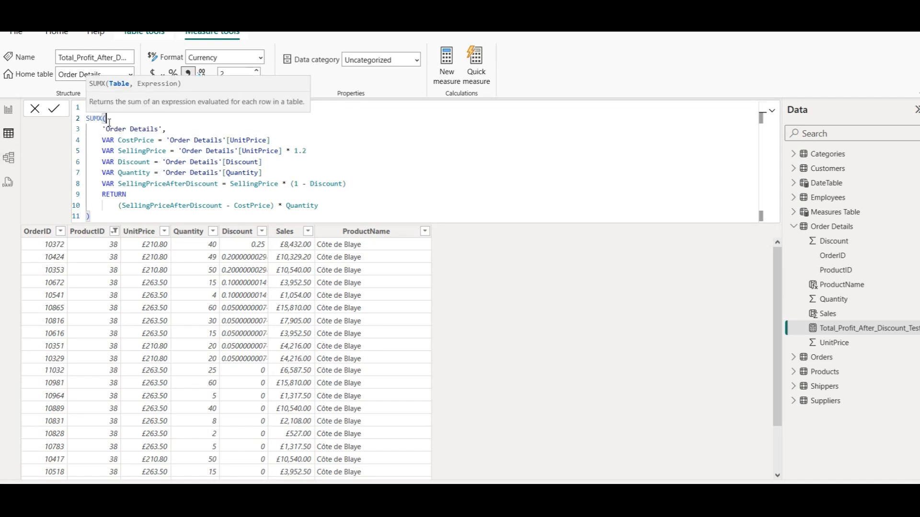
left_click(357, 146)
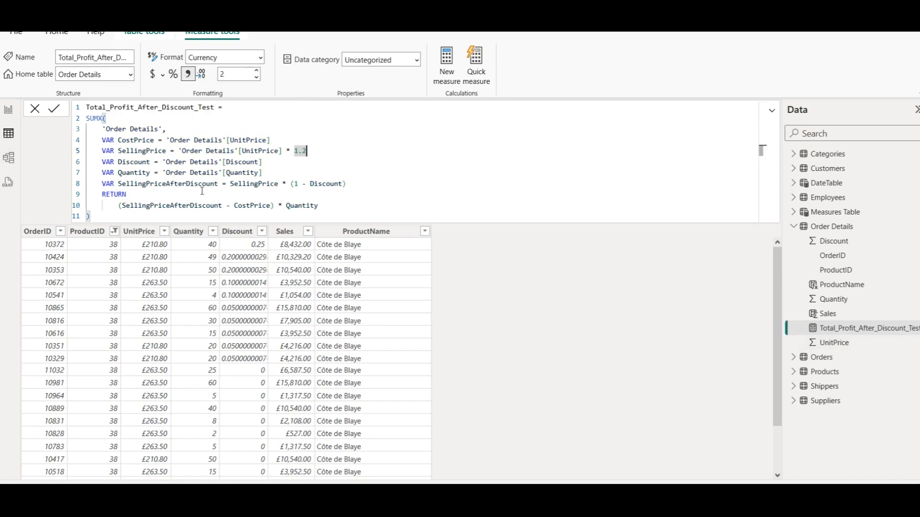
double_click(124, 128)
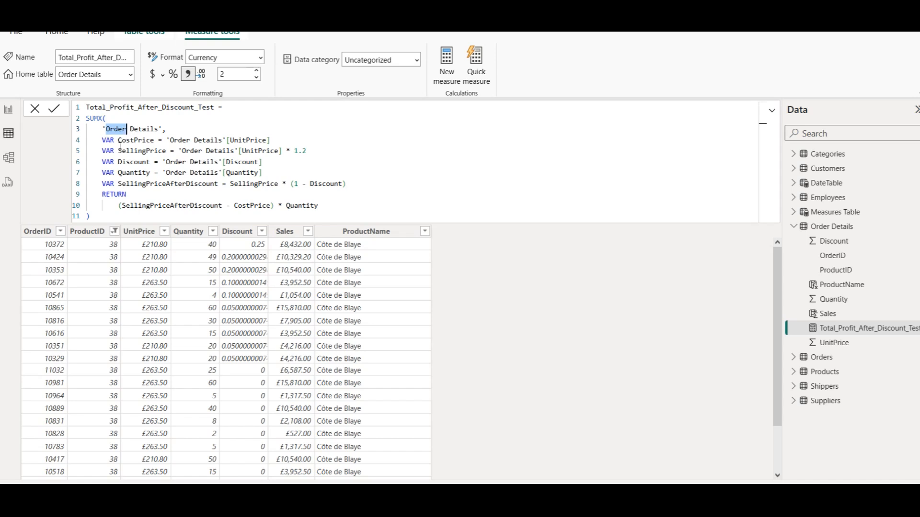
double_click(148, 140)
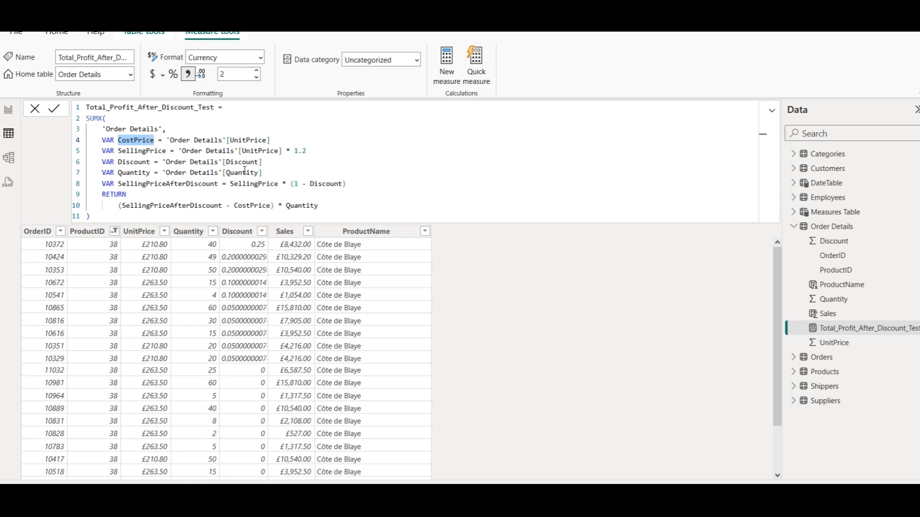
double_click(183, 184)
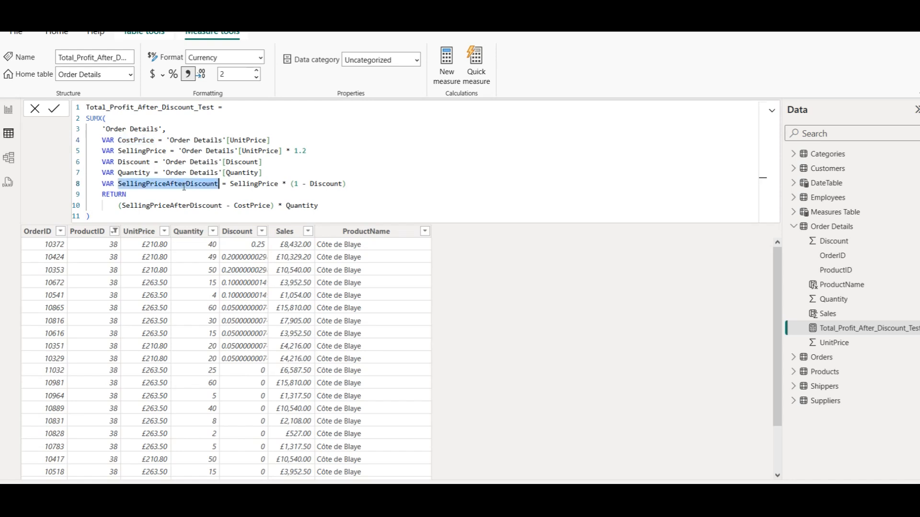
double_click(254, 185)
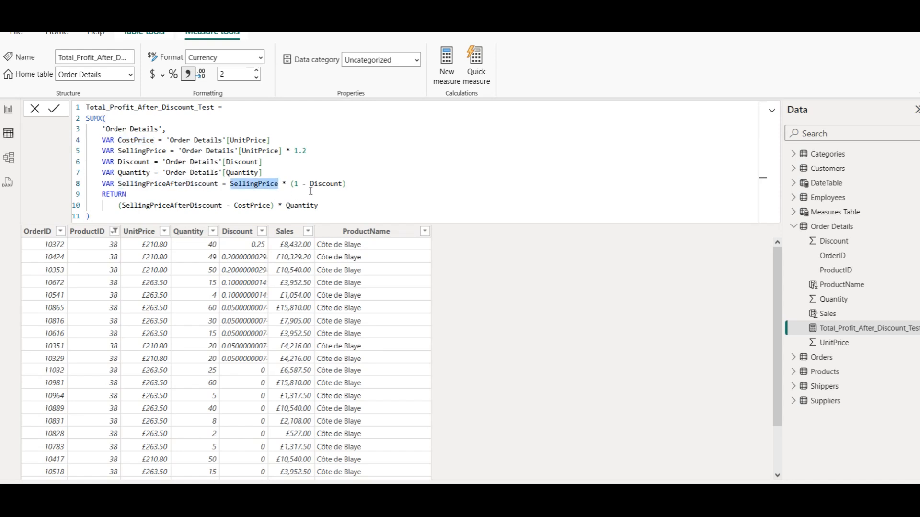
double_click(334, 184)
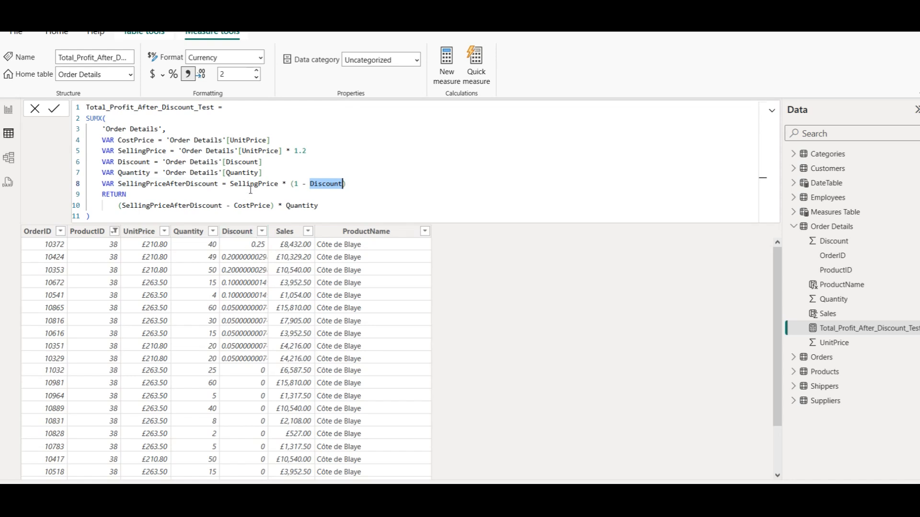
double_click(147, 206)
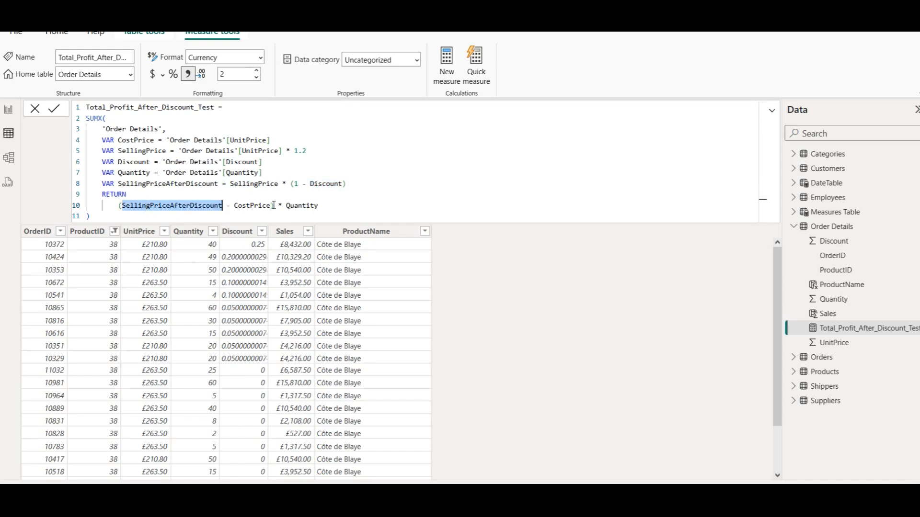
double_click(257, 206)
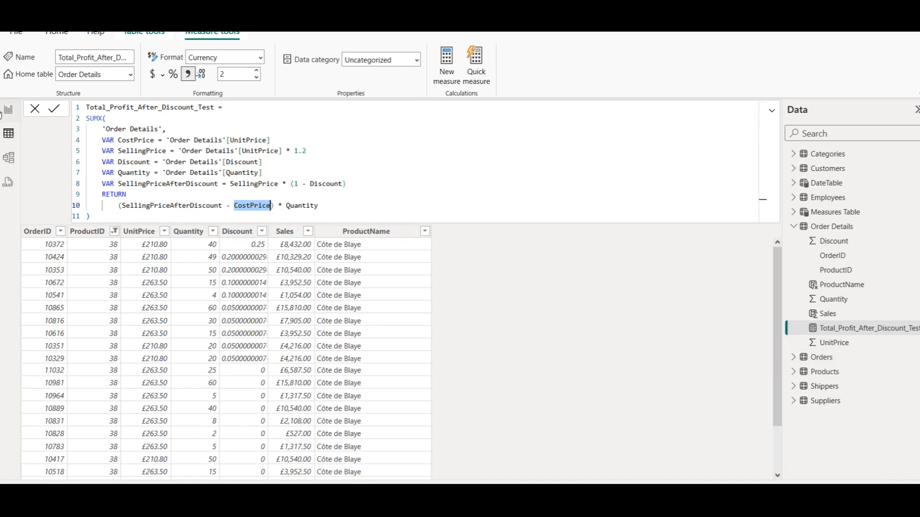
- Slightly narrow the ProductName and Total_Profit table in the report view, and check it against the customer table on the Part 3 page
left_click(2, 113)
left_click(178, 217)
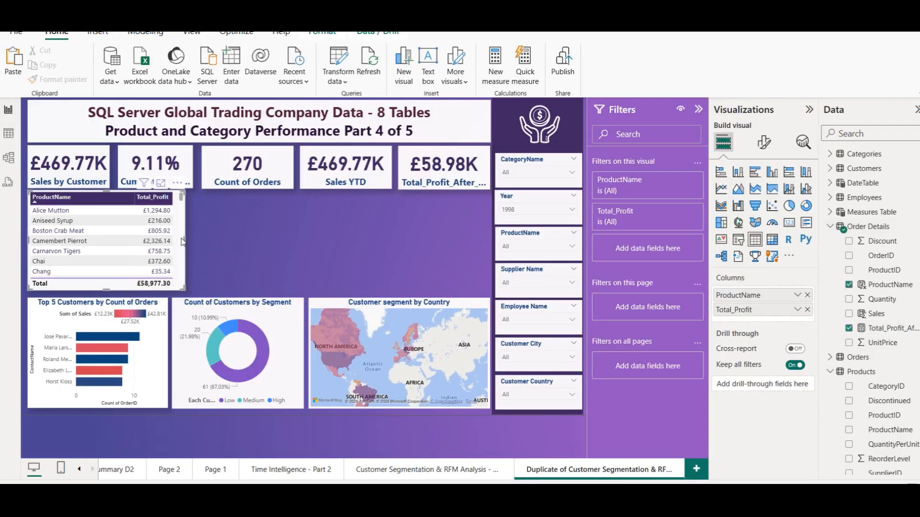
left_click_drag(185, 238, 180, 240)
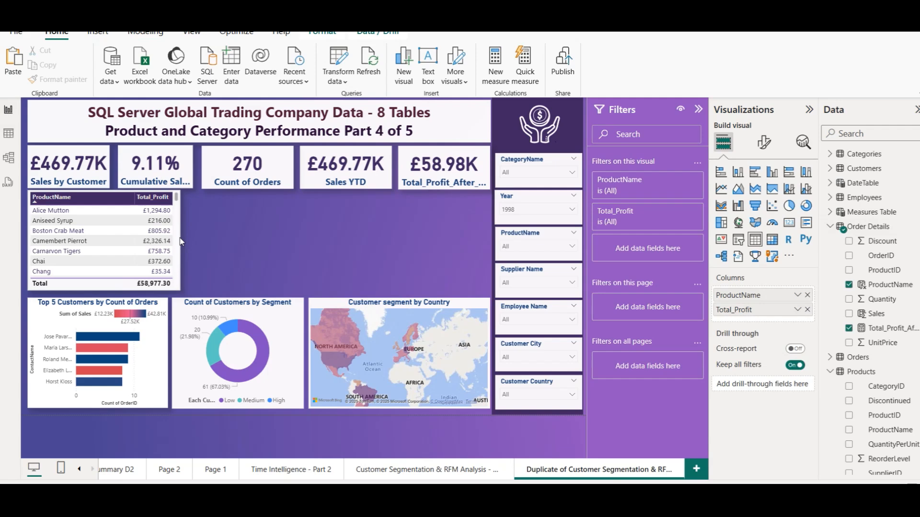
left_click(421, 470)
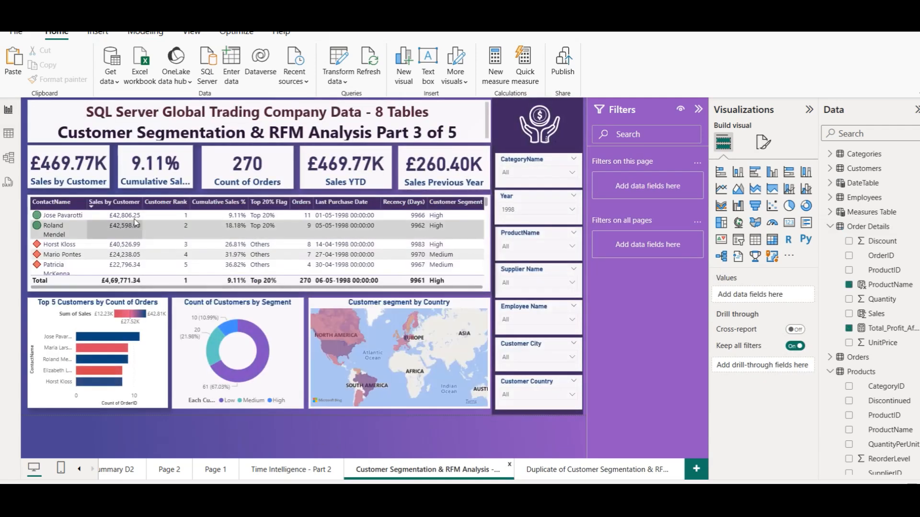
left_click(598, 470)
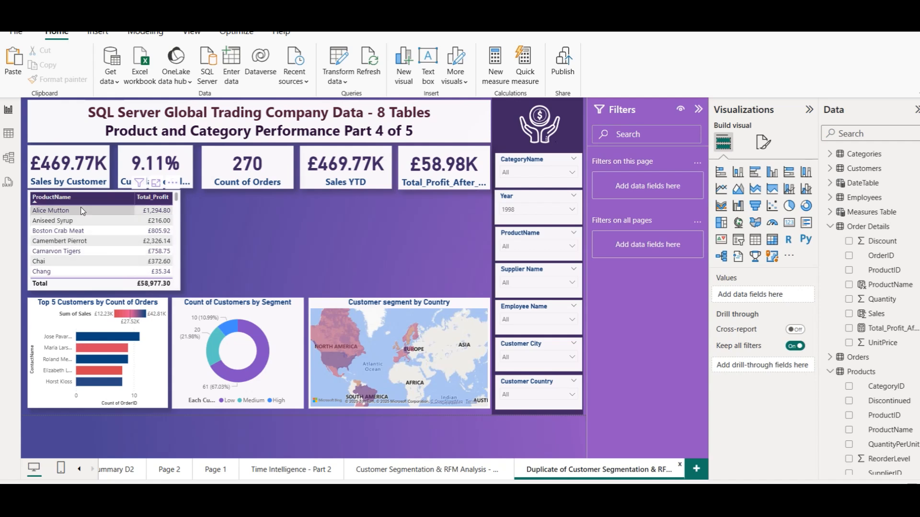
- Sort the product profit table by Total_Profit in descending order
left_click(177, 282)
scroll(120, 235, "up", 3)
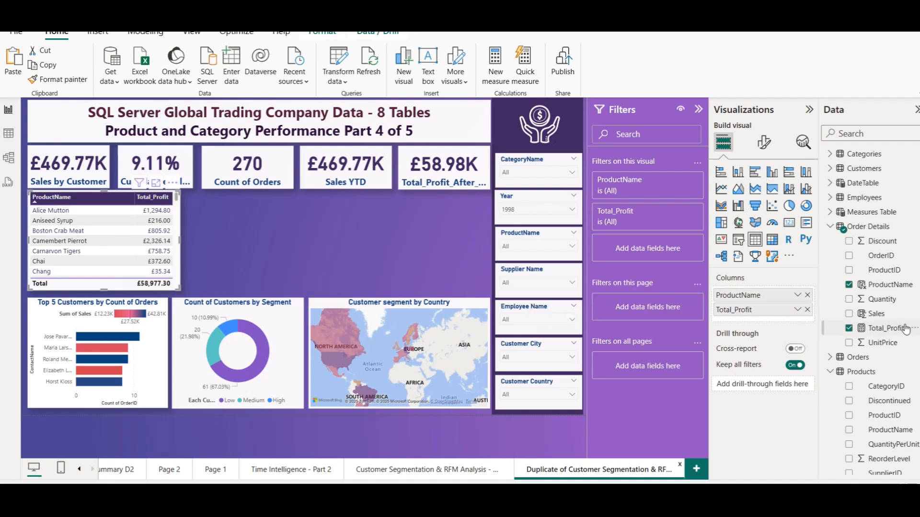
left_click_drag(906, 325, 292, 307)
left_click(146, 201)
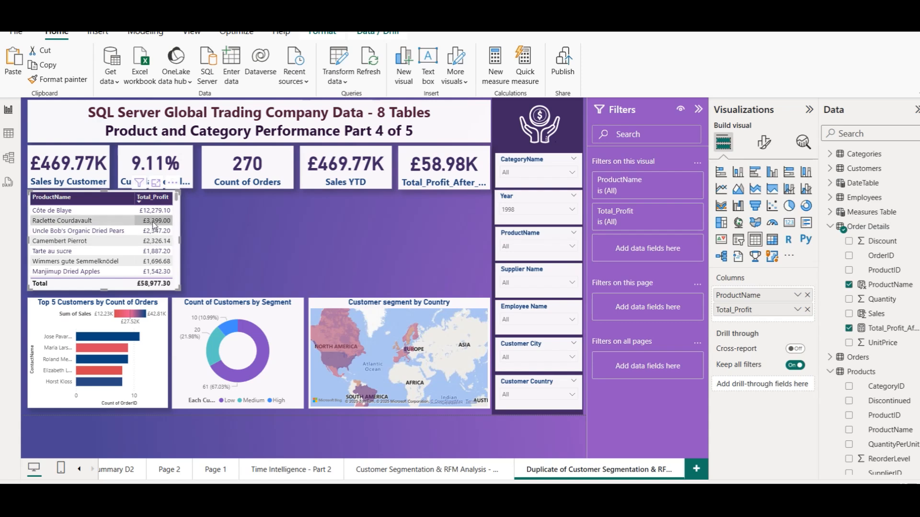
- Set the font size of the product profit table's values to 13
left_click(764, 142)
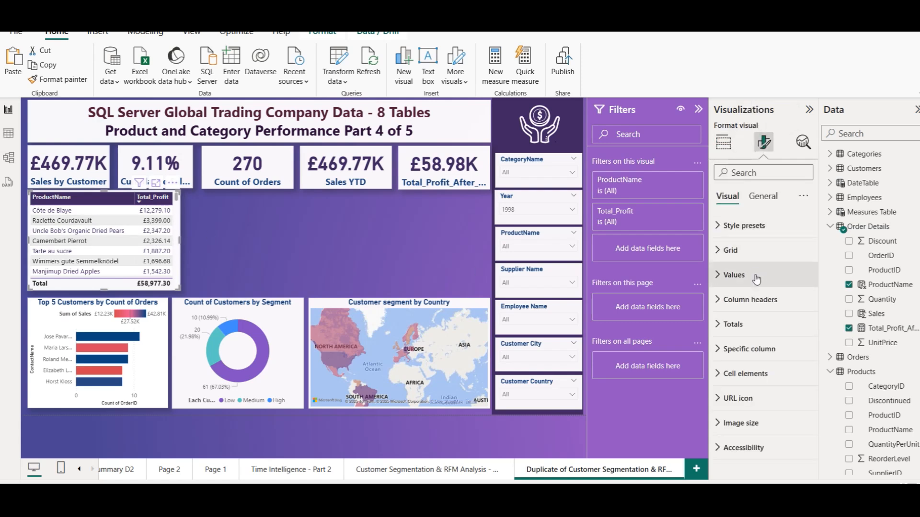
left_click(750, 324)
left_click(730, 275)
left_click(806, 332)
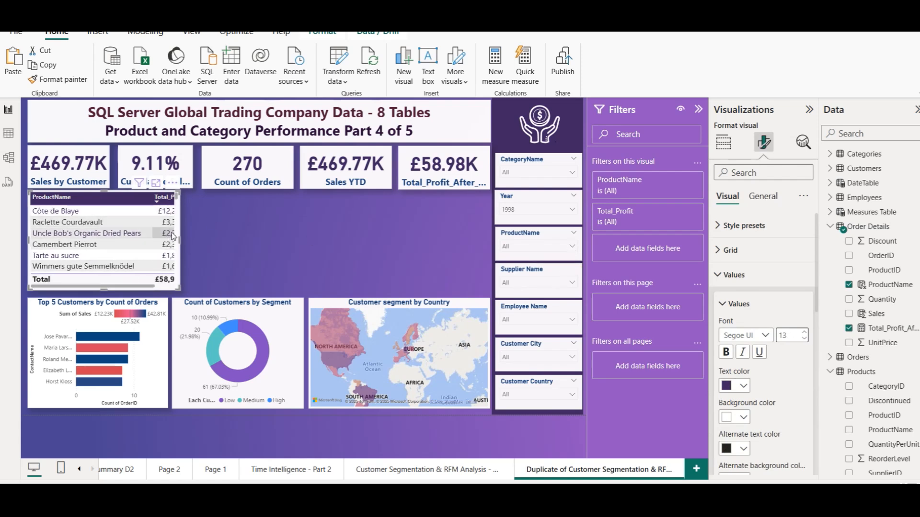
- Widen the product profit table to fit the larger values, and narrow its ProductName column and remaining width
left_click_drag(179, 239, 204, 244)
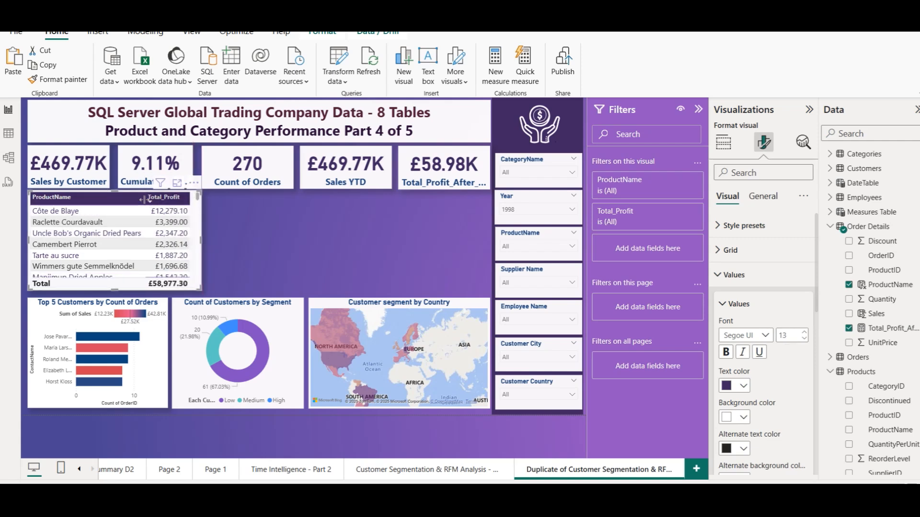
left_click_drag(142, 200, 142, 204)
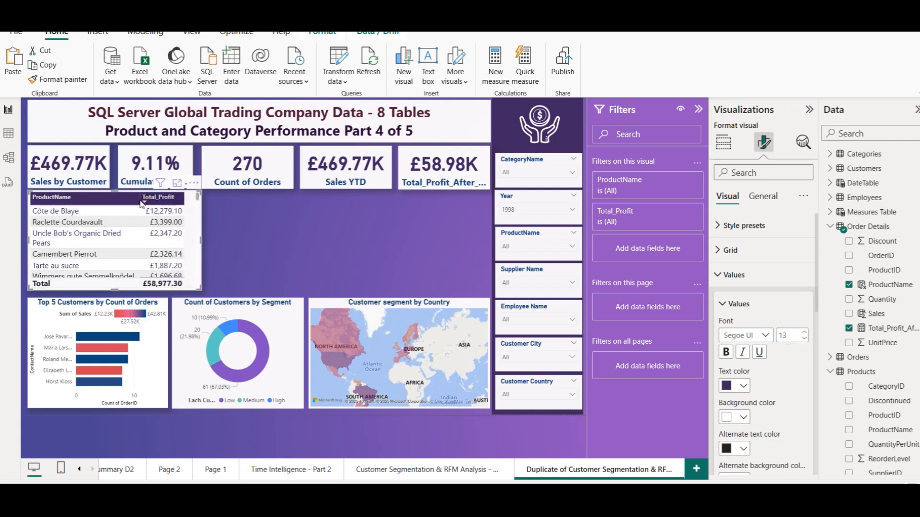
left_click_drag(202, 241, 193, 241)
left_click(222, 244)
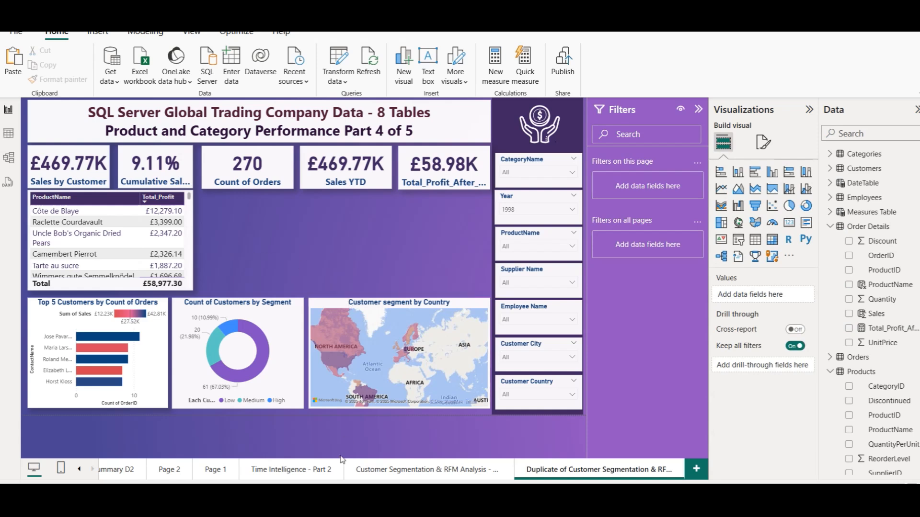
- Switch to the browser and read the Part 4 Product and Category Performance tasks and the DAX for Question 4.1
mouse_move(339, 500)
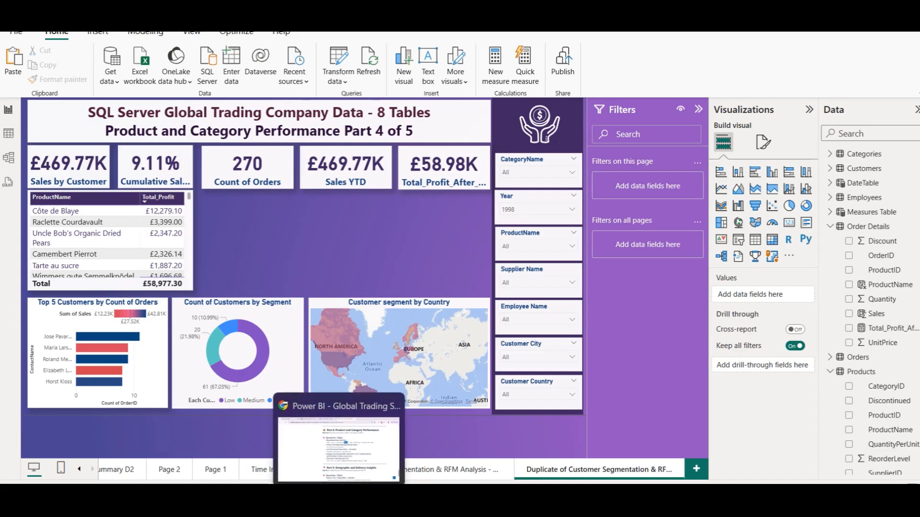
left_click(338, 450)
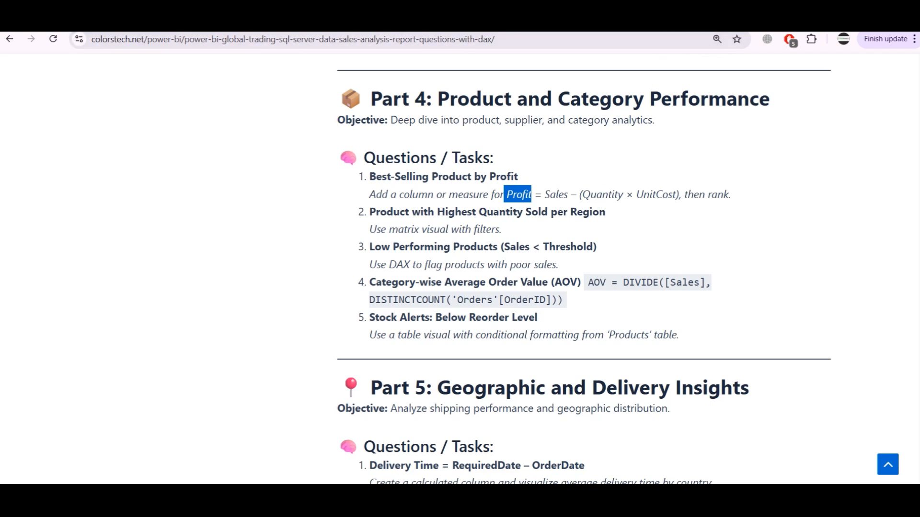
scroll(527, 268, "down", 1)
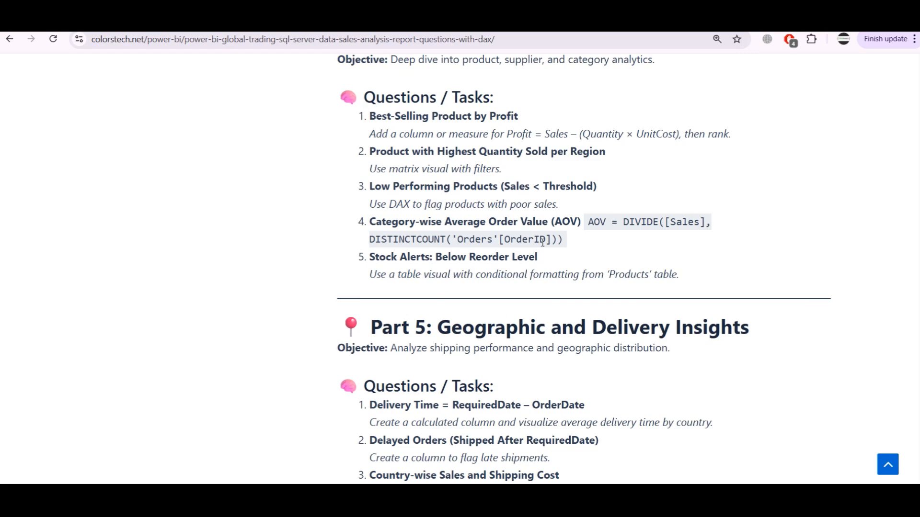
scroll(376, 211, "down", 6)
scroll(376, 223, "up", 2)
scroll(400, 281, "down", 1)
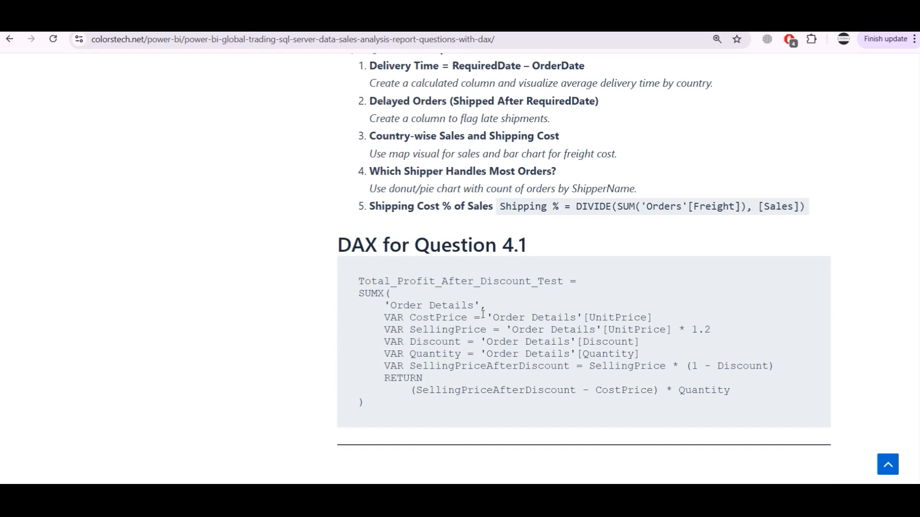
scroll(483, 314, "up", 1)
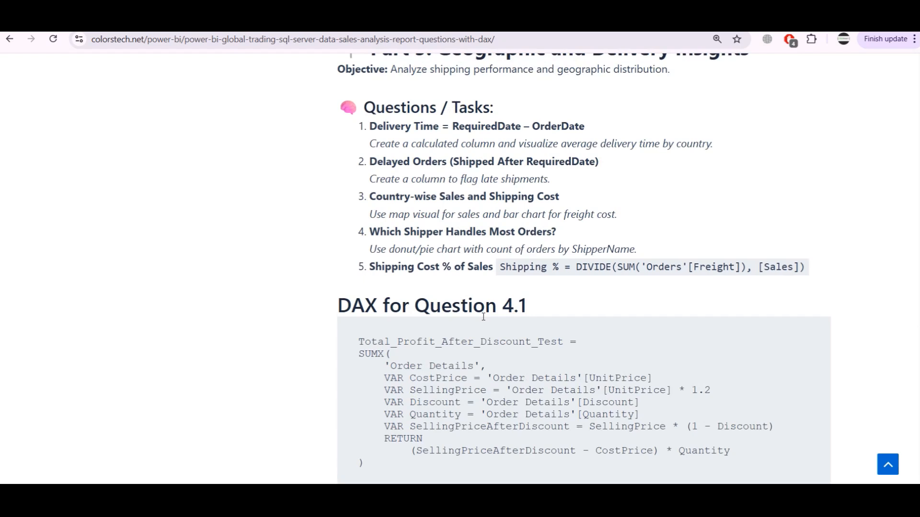
scroll(565, 315, "up", 5)
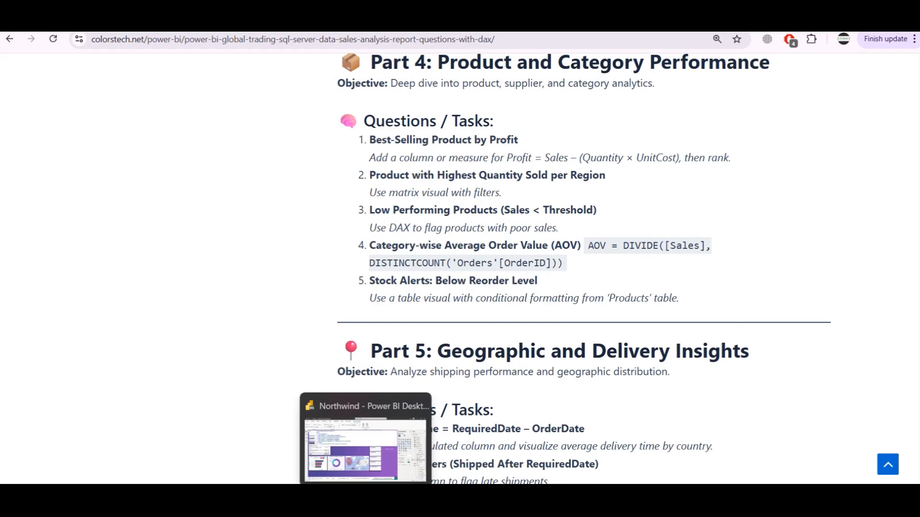
- Switch back to Power BI and filter the product profit table to the top 1 ProductName by Total_Profit_After_Discount_Test
left_click(352, 442)
left_click(267, 276)
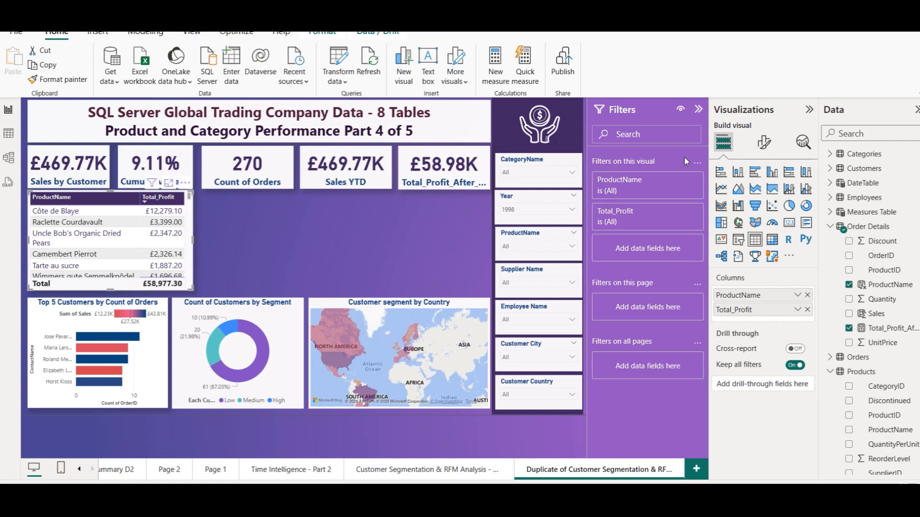
left_click(680, 182)
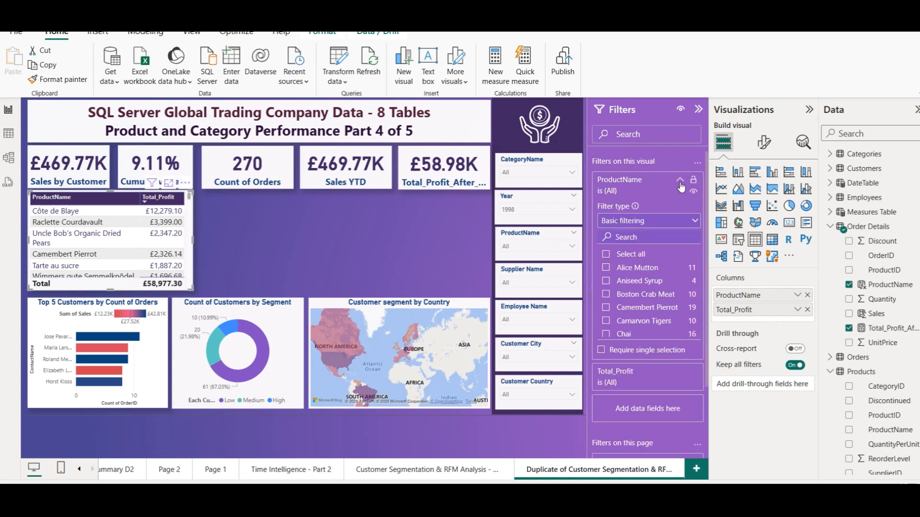
left_click(629, 224)
left_click(639, 267)
left_click(672, 251)
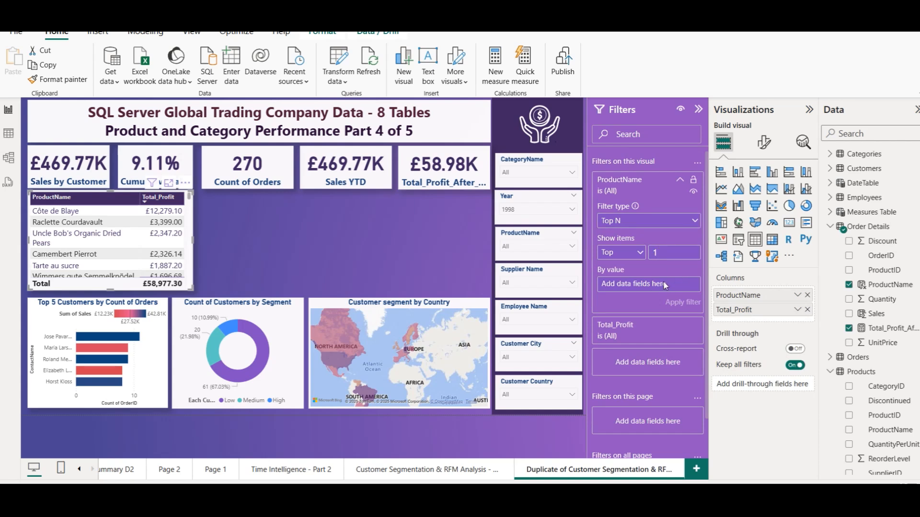
left_click_drag(901, 330, 674, 293)
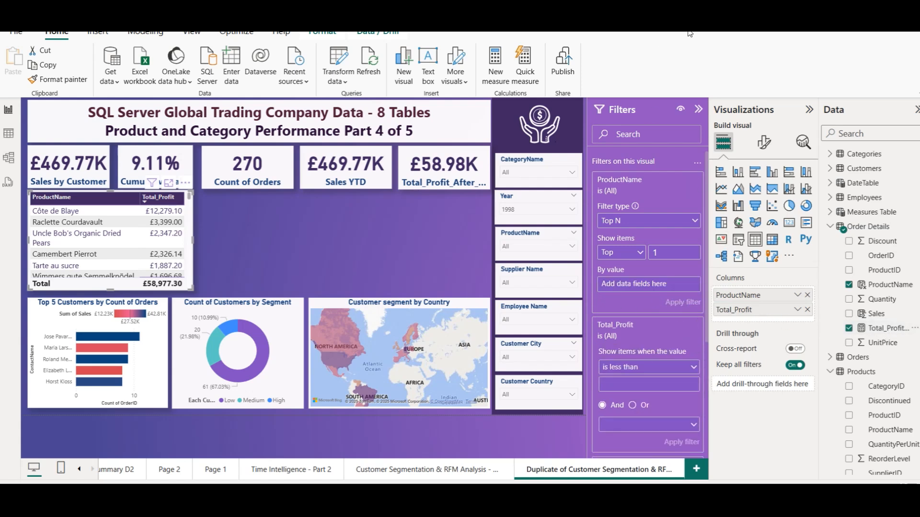
left_click_drag(673, 293, 671, 288)
left_click(680, 302)
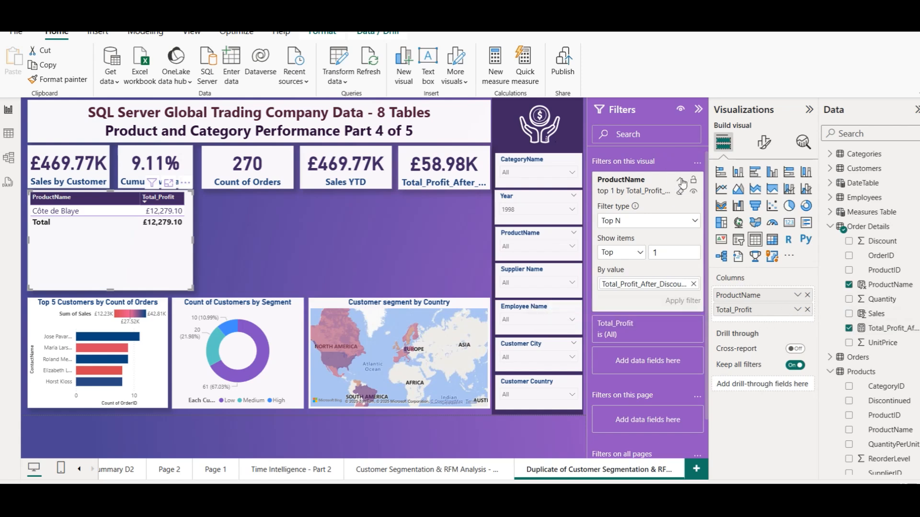
- Change the product profit table's Top N filter to the top 10 by Total_Profit_After_Discount_Test
left_click(692, 284)
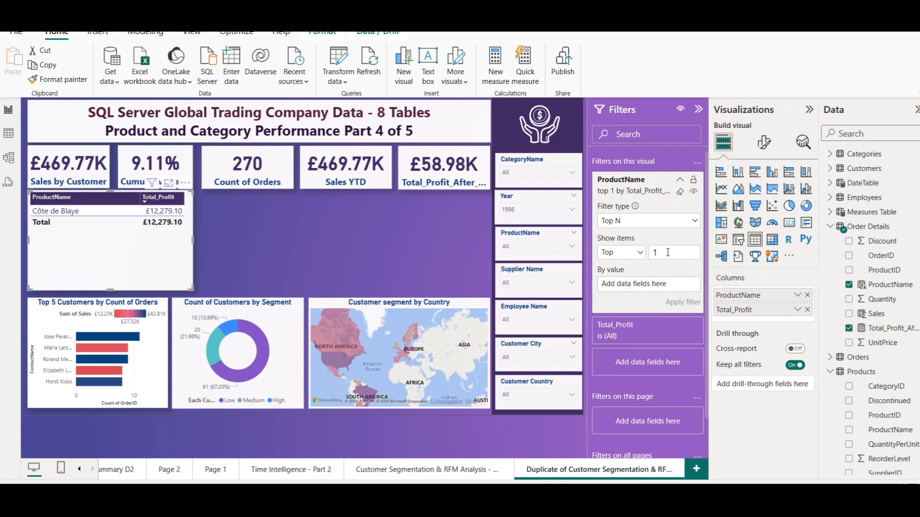
left_click_drag(870, 331, 622, 284)
left_click(683, 302)
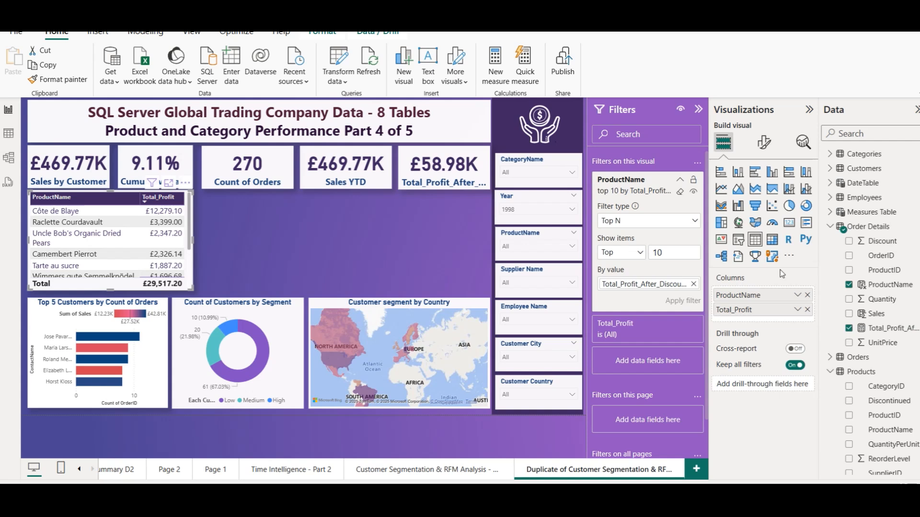
- Turn on data bars for the Total_Profit column of the product profit table
left_click(764, 142)
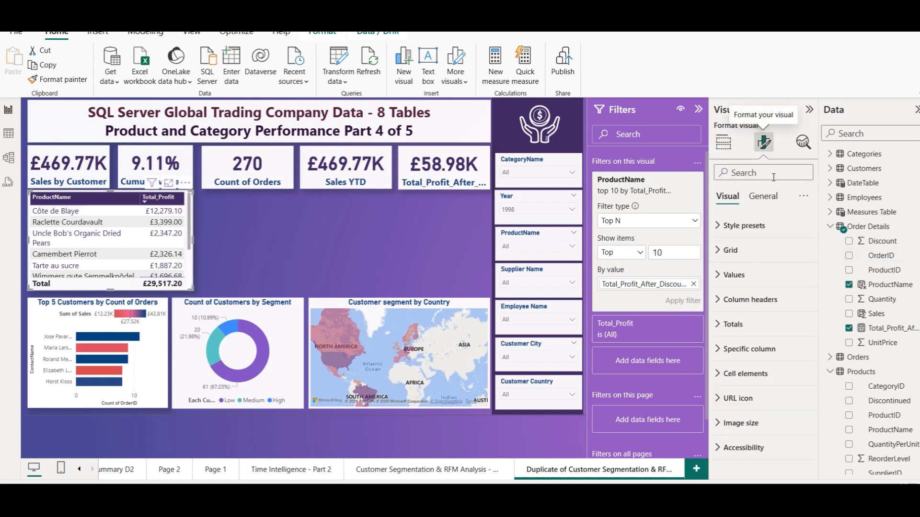
left_click(762, 375)
scroll(762, 375, "down", 3)
left_click(767, 228)
left_click(748, 258)
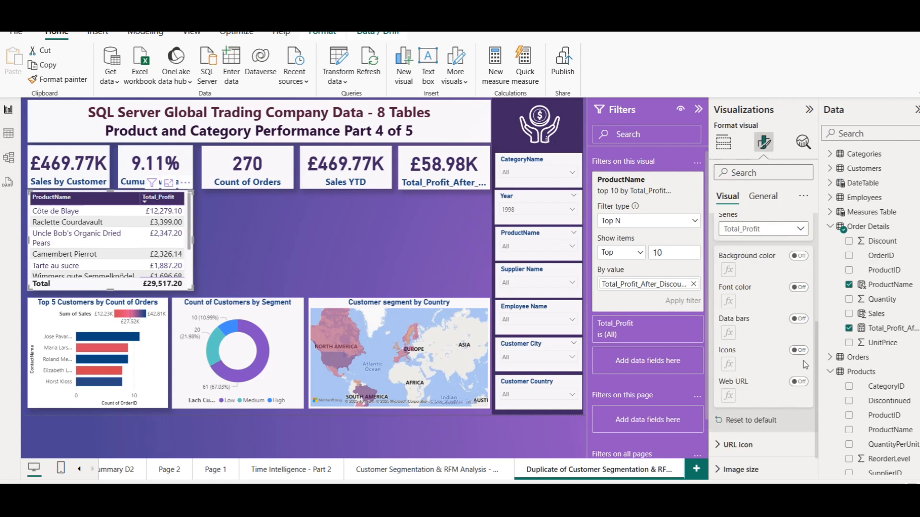
left_click(799, 319)
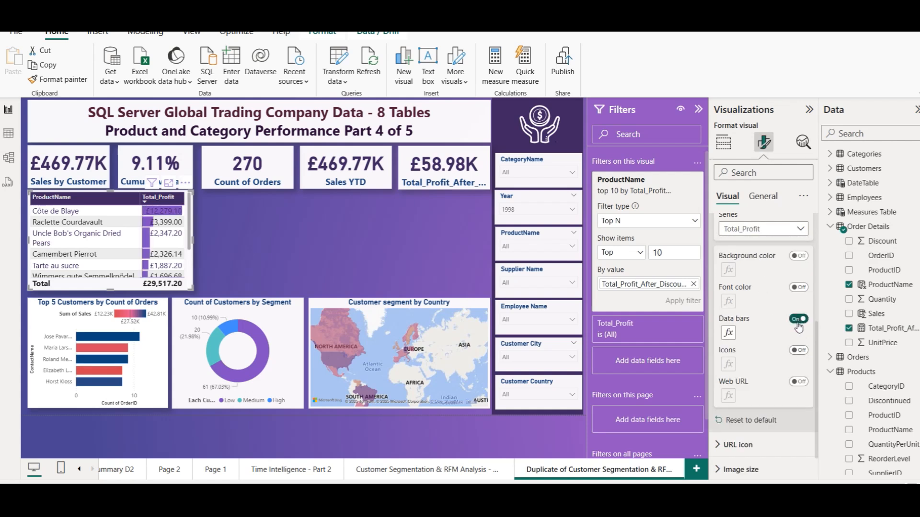
- Set the positive bar color of the Total_Profit data bars to light purple
left_click(728, 336)
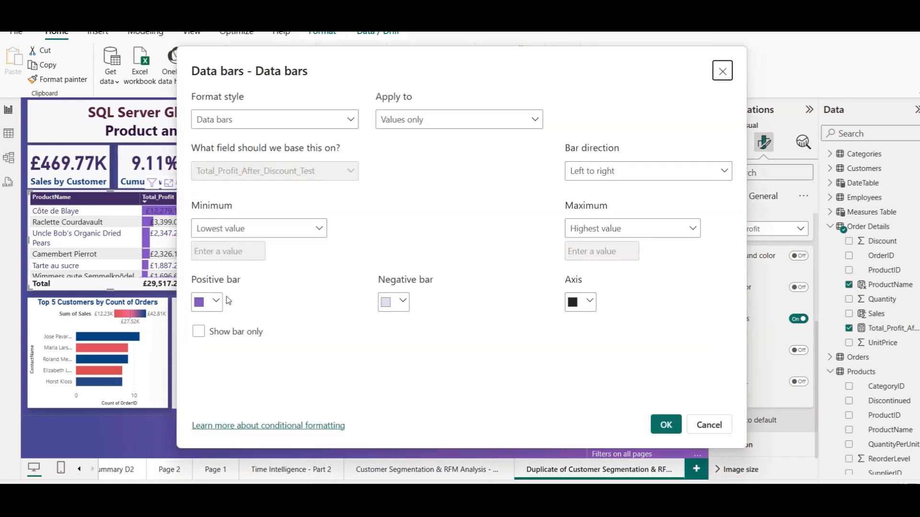
left_click(207, 302)
left_click(241, 113)
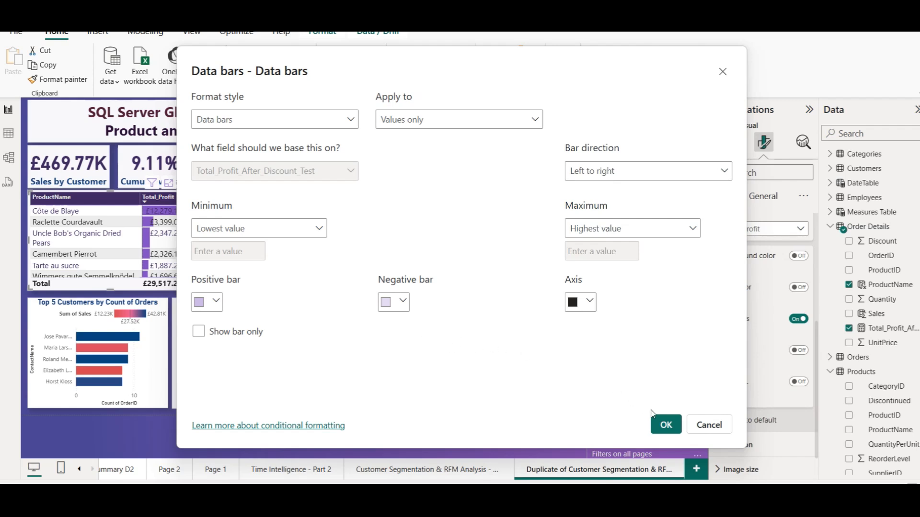
left_click(657, 421)
- Add a matrix visual beside the product profit table, widen it, and use ProductName from Order Details as its rows
left_click(314, 255)
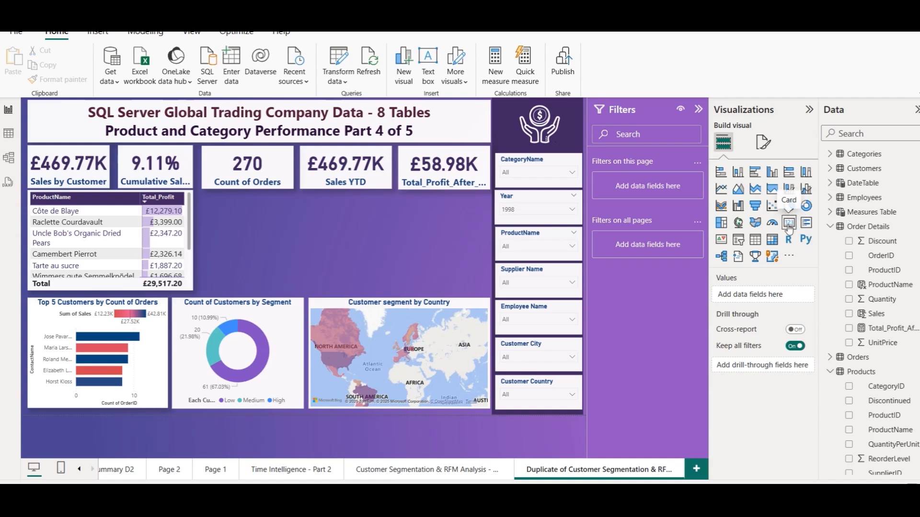
left_click(772, 240)
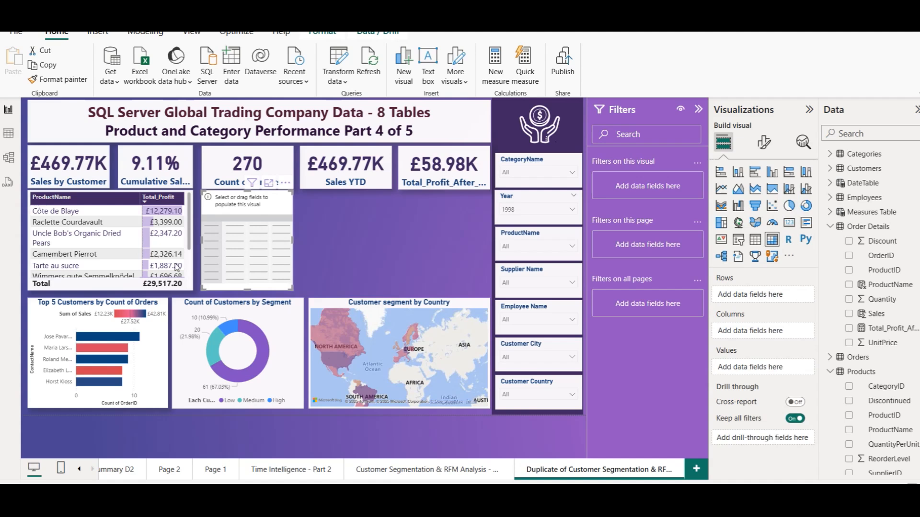
left_click_drag(292, 238, 373, 255)
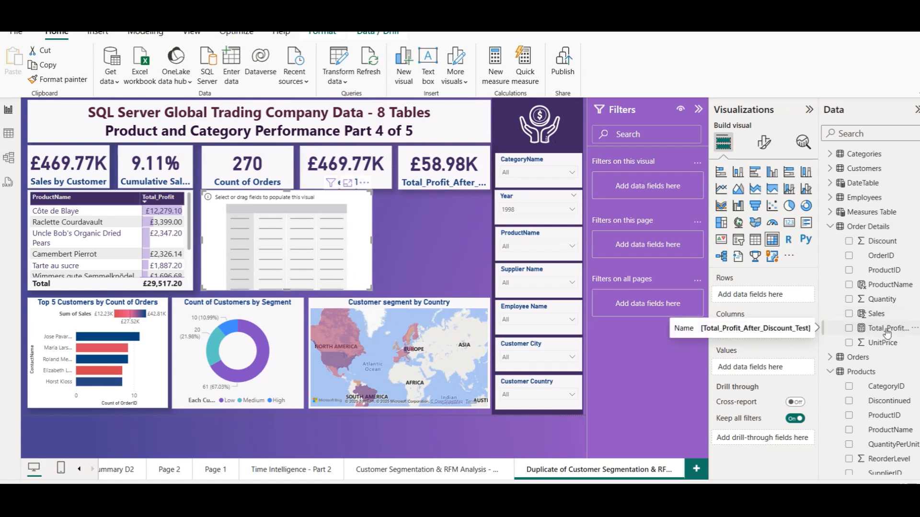
left_click_drag(886, 285, 768, 297)
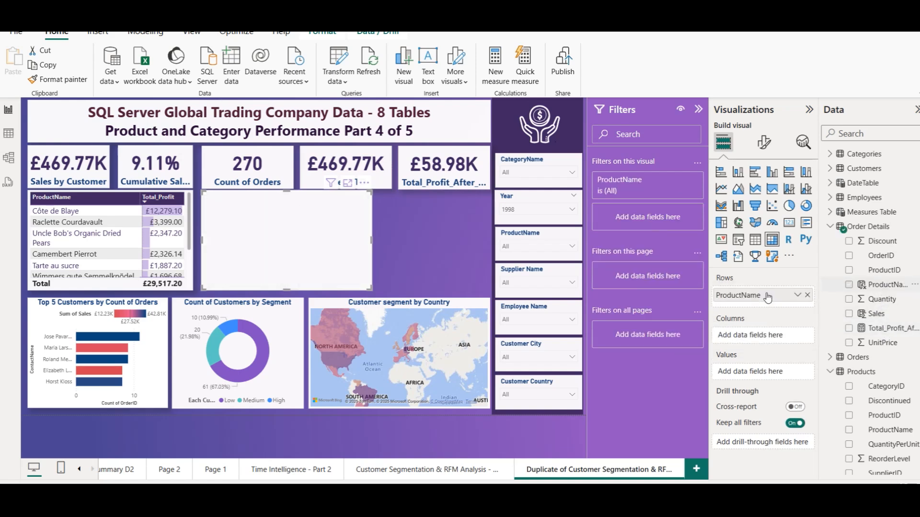
- Show the Order Details data and reset its ProductID column filter to include all products
left_click(10, 134)
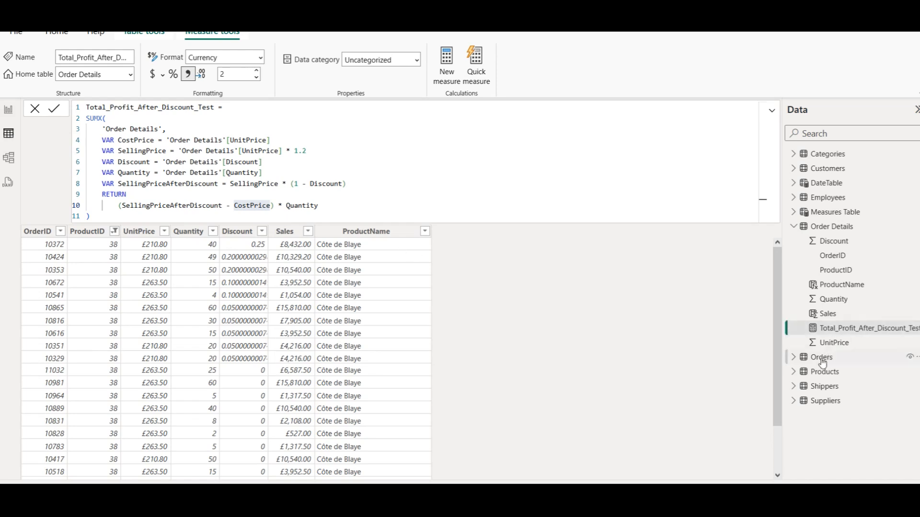
left_click(364, 232)
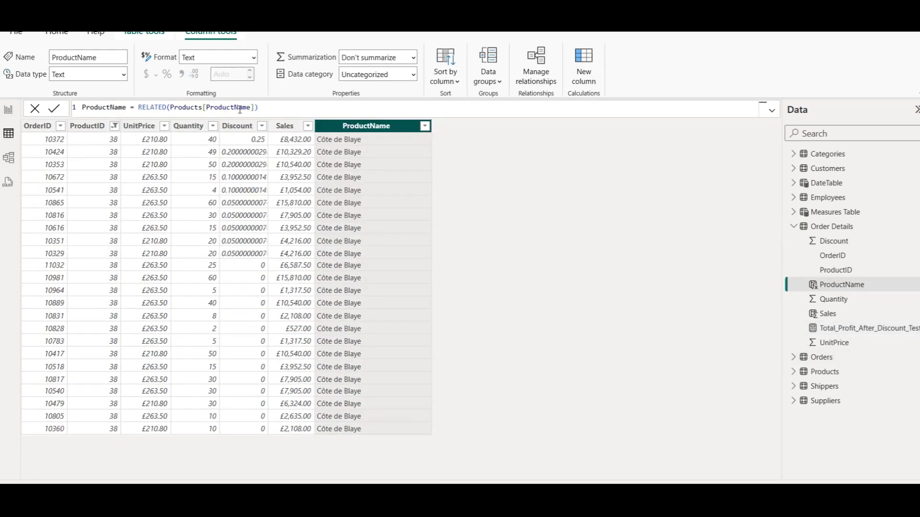
left_click(114, 125)
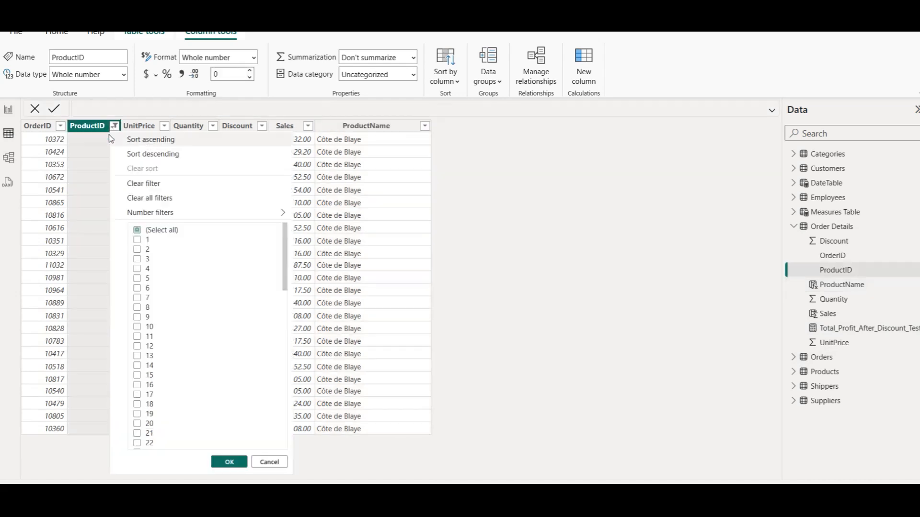
left_click(149, 230)
left_click(229, 462)
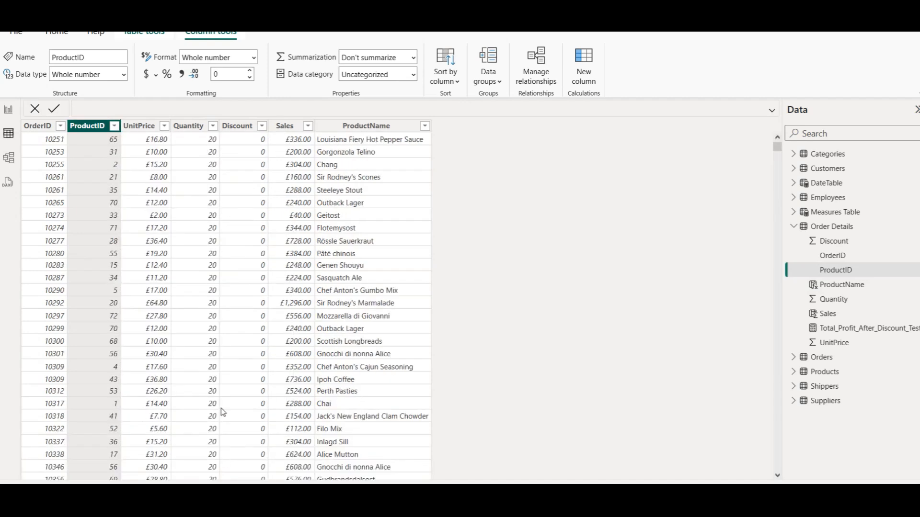
- Examine the ProductName column's RELATED formula and the model relationships between Order Details and Products, and return to the report
left_click(358, 127)
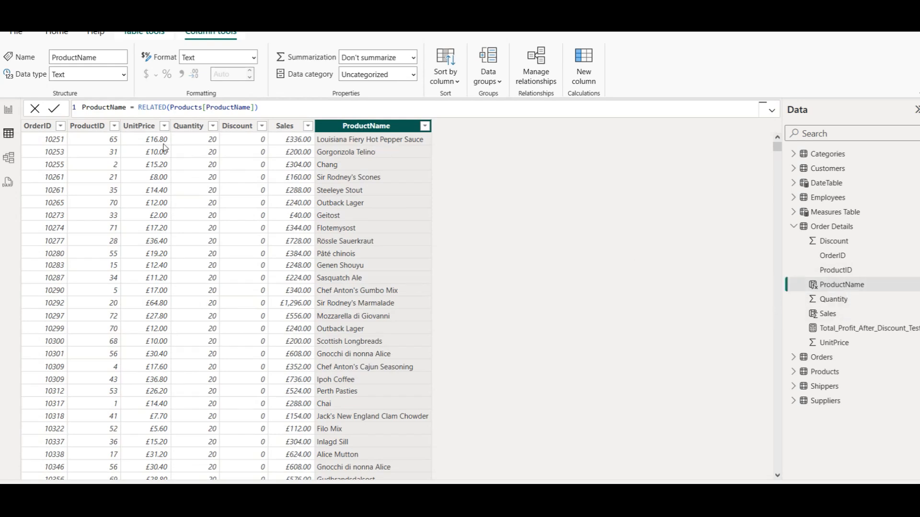
left_click(169, 106)
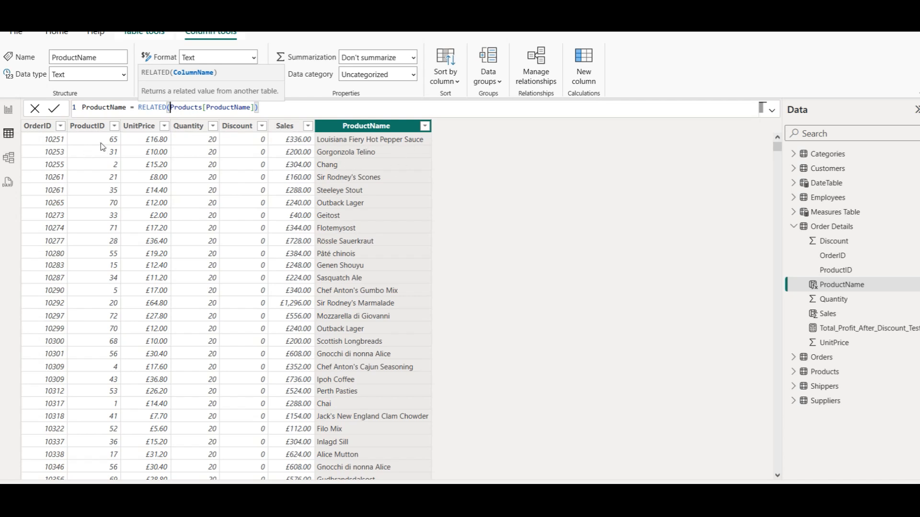
left_click(15, 158)
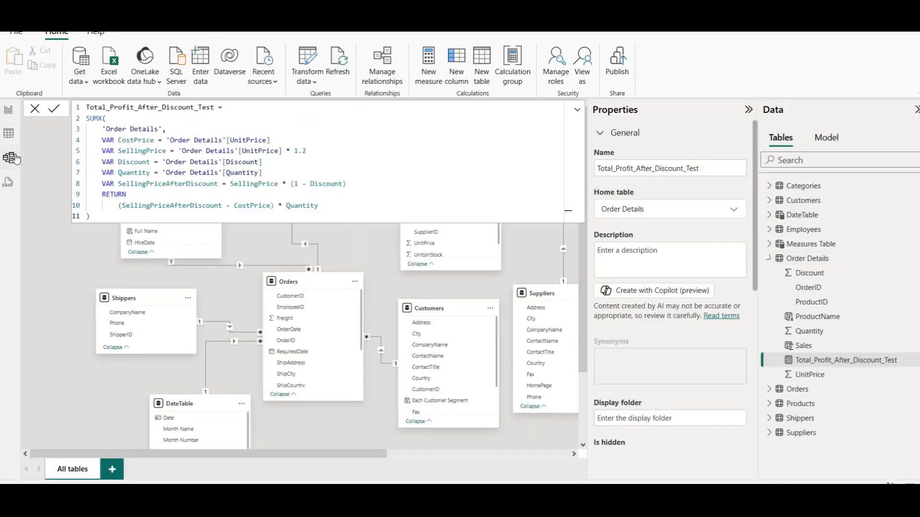
left_click(362, 240)
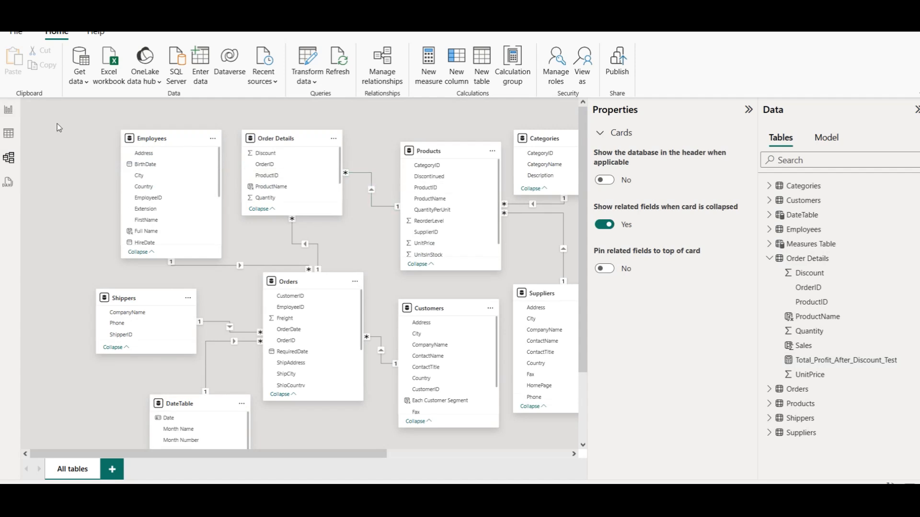
left_click(9, 133)
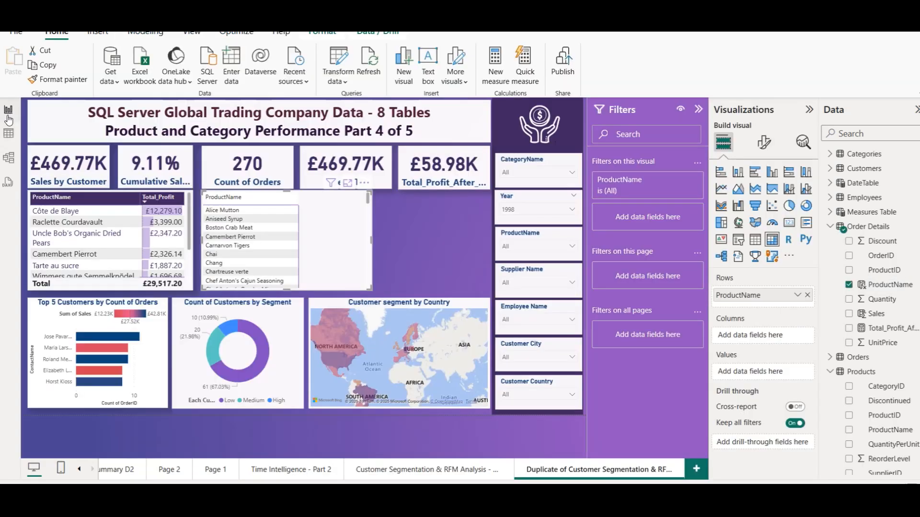
left_click(9, 109)
- Find the Region field in the Customers table and add it to the columns of the product matrix
scroll(884, 337, "down", 2)
scroll(883, 337, "up", 2)
left_click(830, 168)
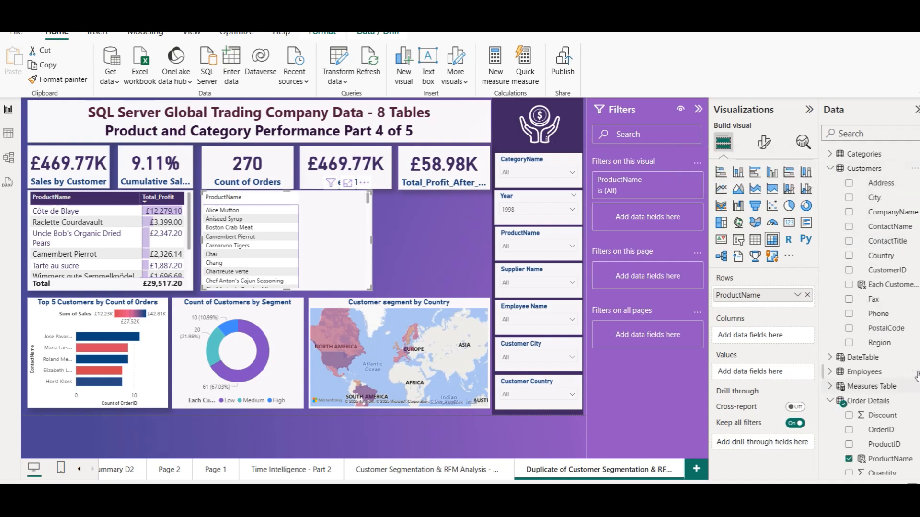
scroll(828, 355, "down", 4)
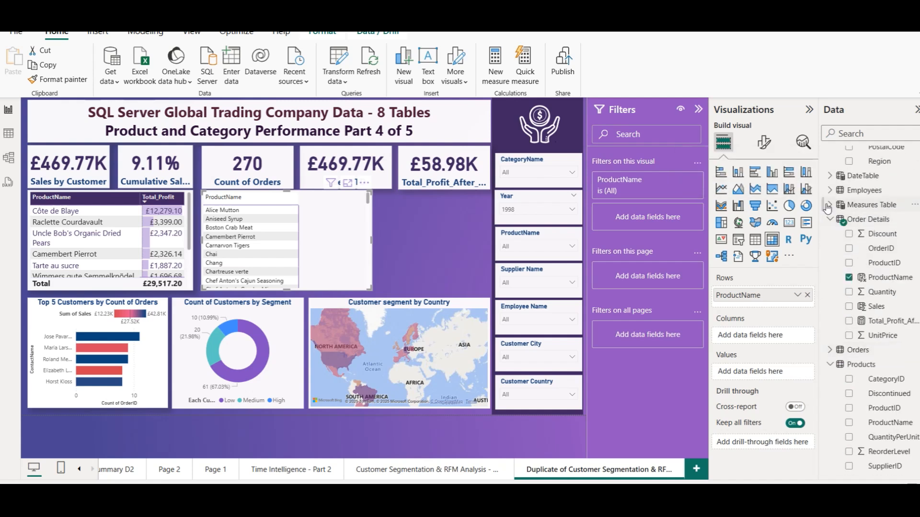
left_click(830, 350)
scroll(906, 340, "down", 3)
scroll(904, 341, "down", 1)
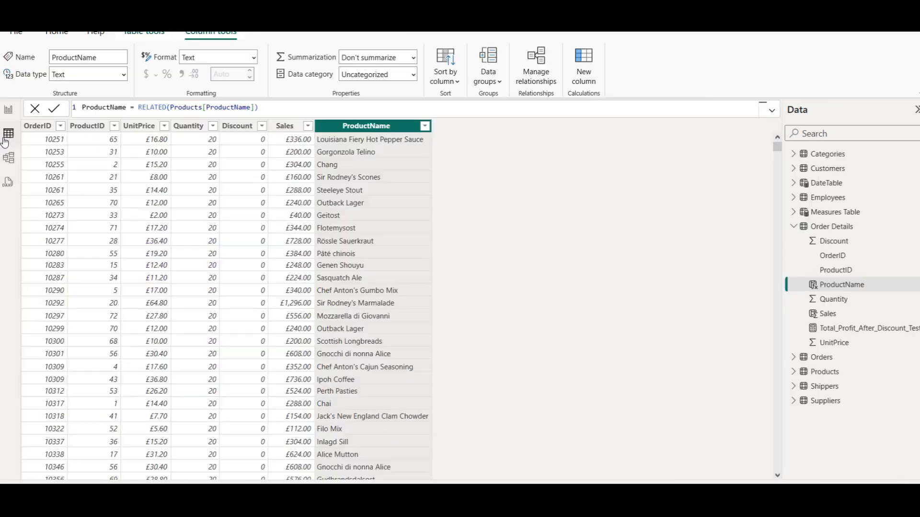
left_click(9, 134)
left_click(8, 109)
scroll(886, 230, "up", 3)
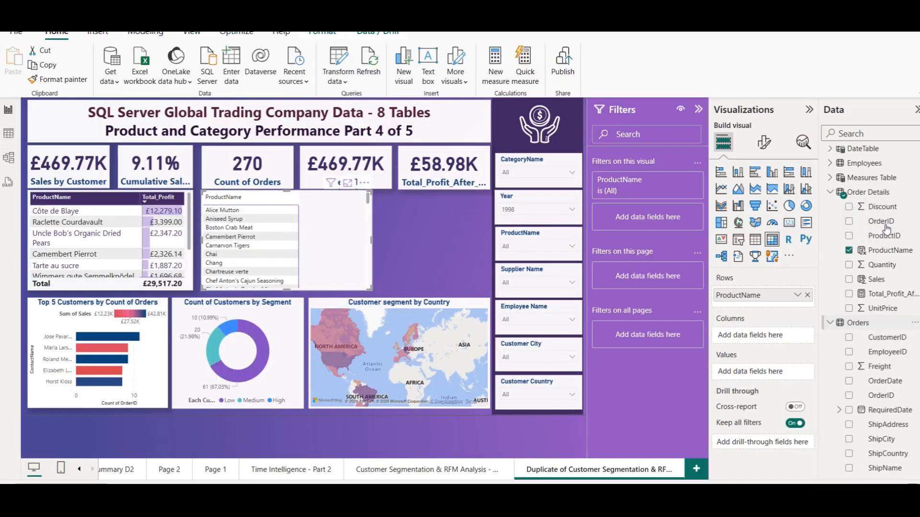
scroll(886, 230, "up", 4)
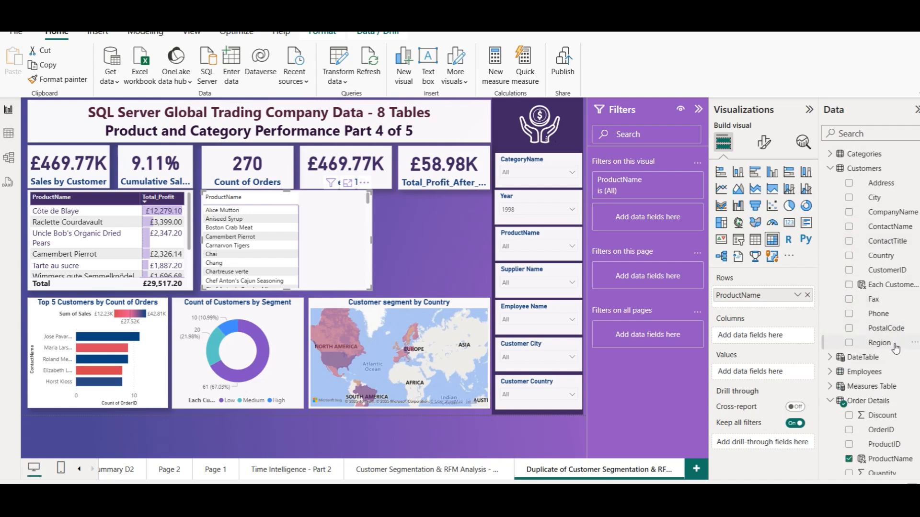
left_click_drag(896, 349, 768, 344)
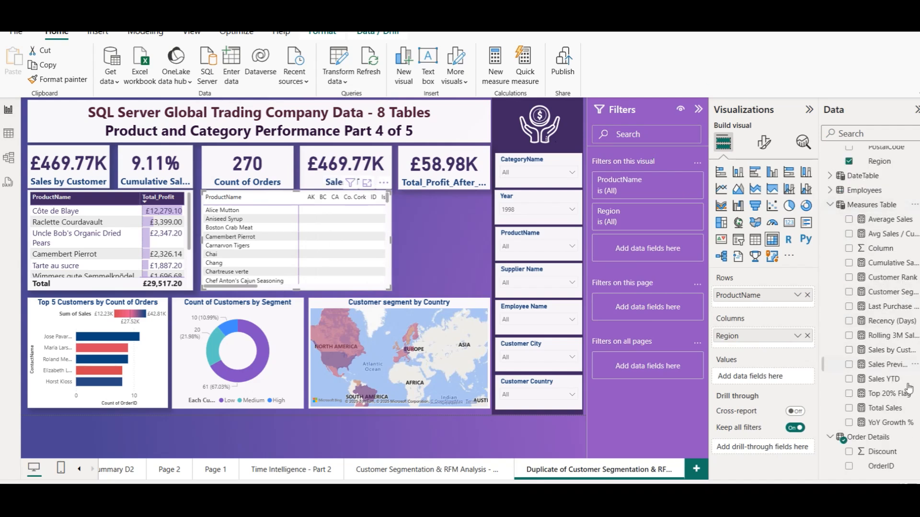
- Create a measure in the Measures Table: Total Quantity Sold = SUM('Order Details'[Quantity])
left_click(875, 410)
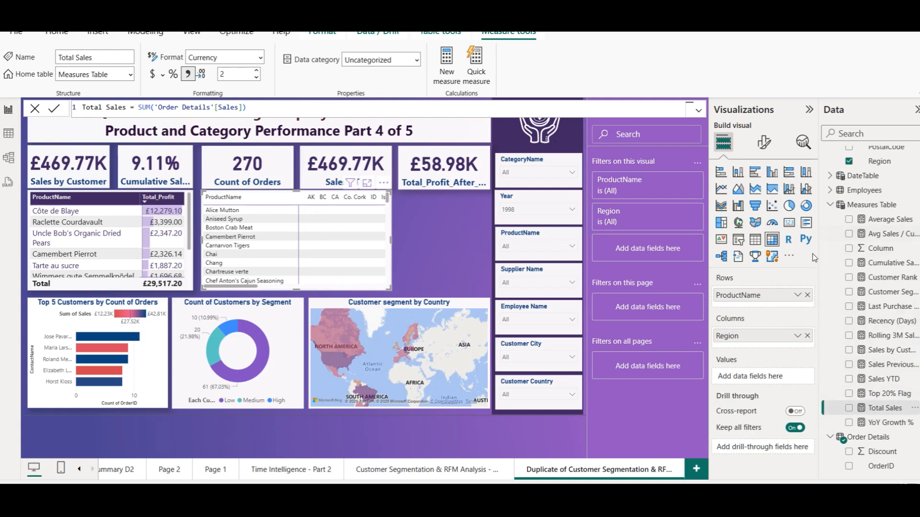
left_click_drag(818, 245, 795, 244)
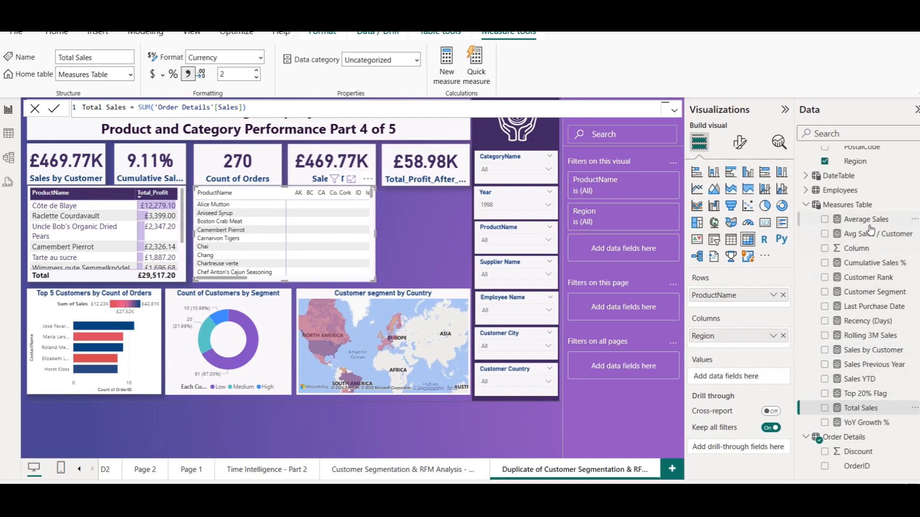
right_click(843, 205)
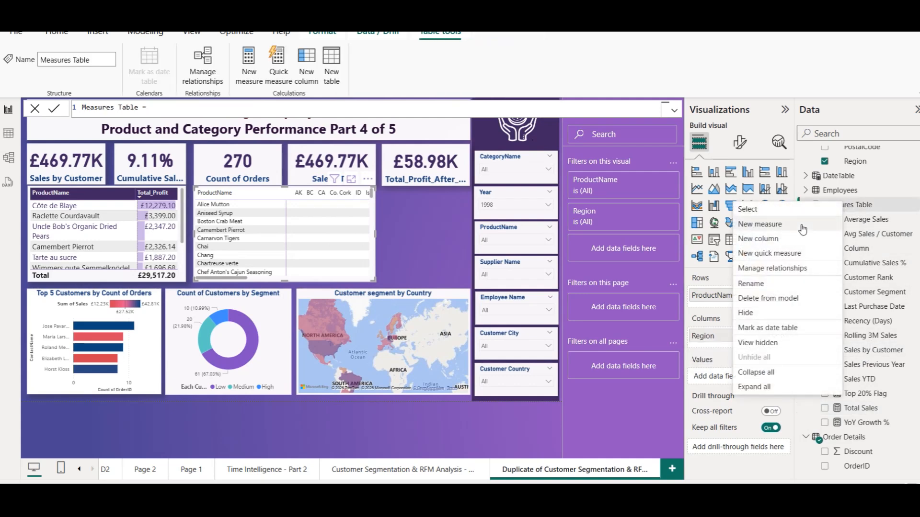
left_click(760, 224)
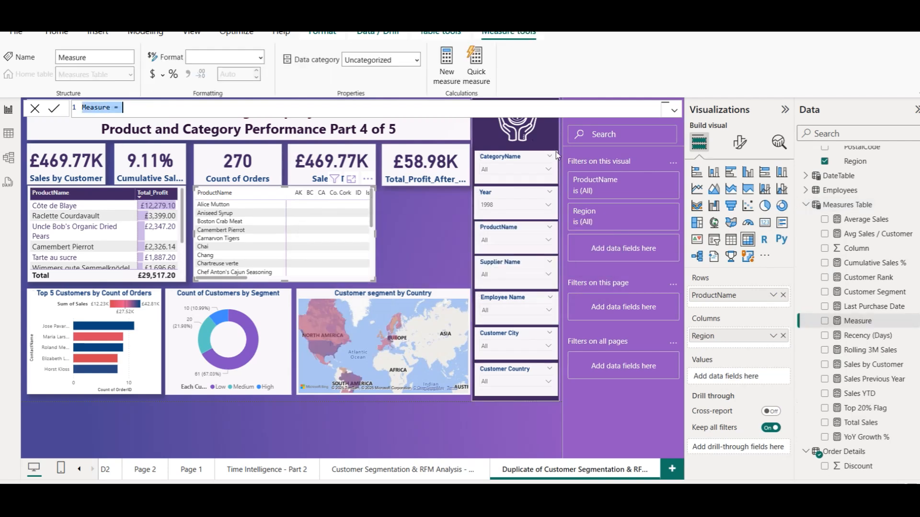
type("T")
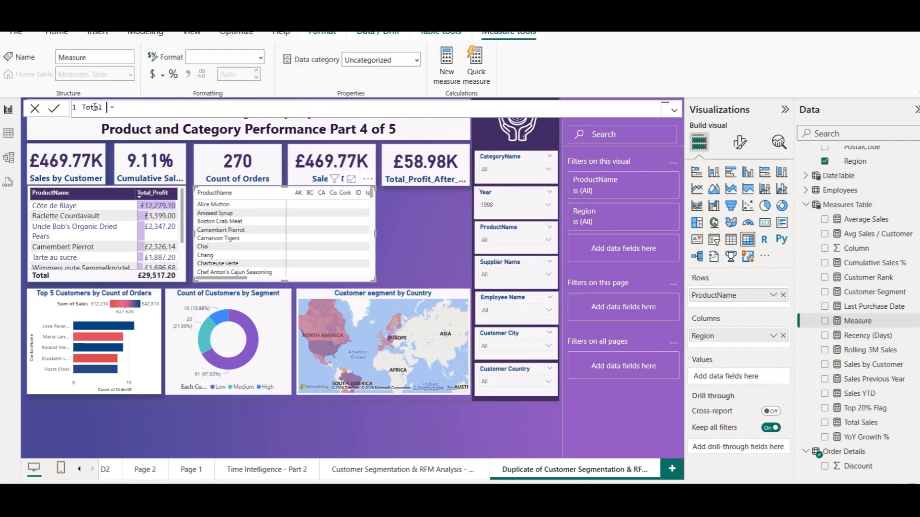
type("otal Quantity Sold = SU")
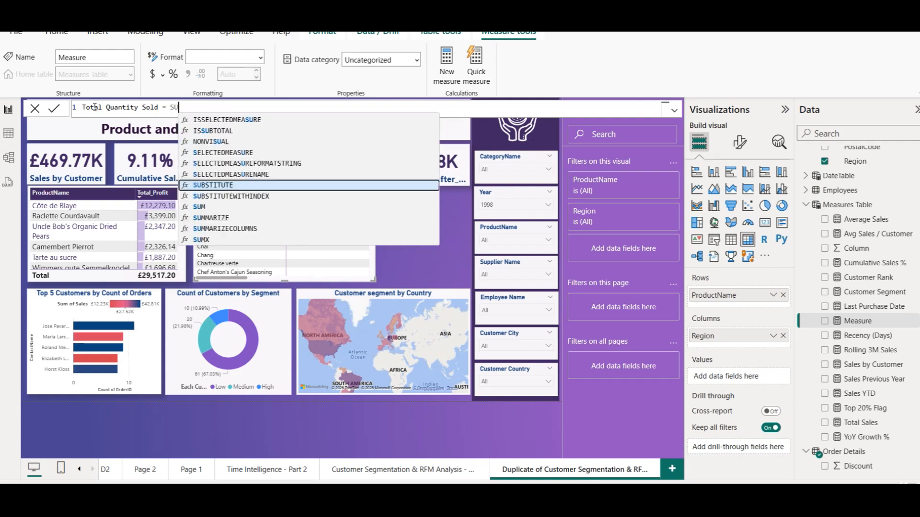
type("M(or")
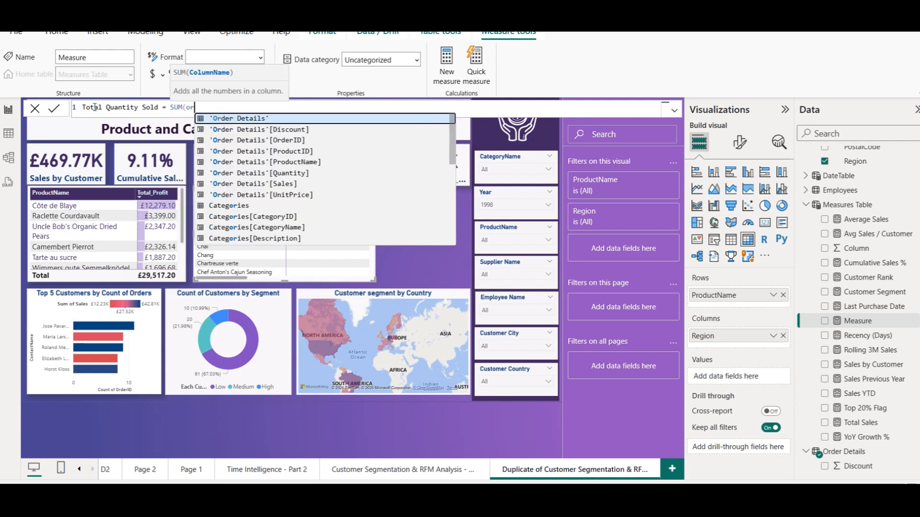
key("Down")
key("Down")
key("Down")
key("Down")
key("Down")
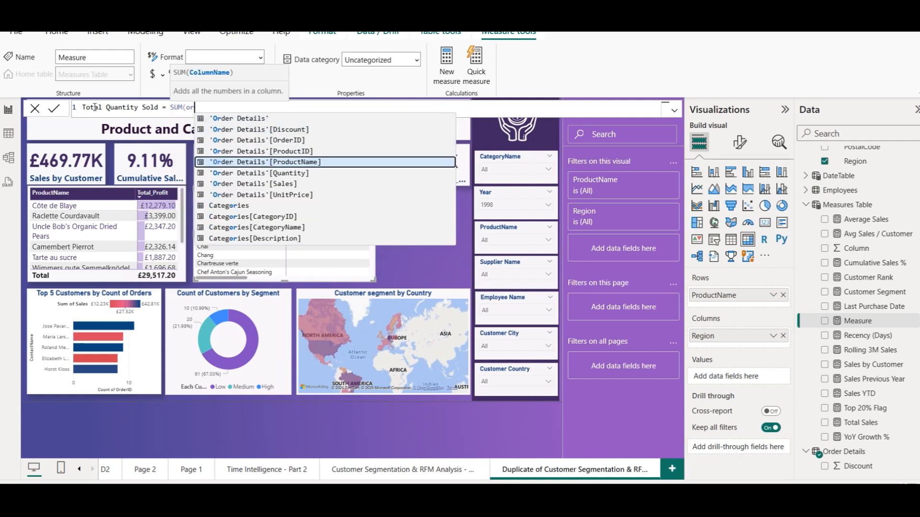
key("Tab")
type(")")
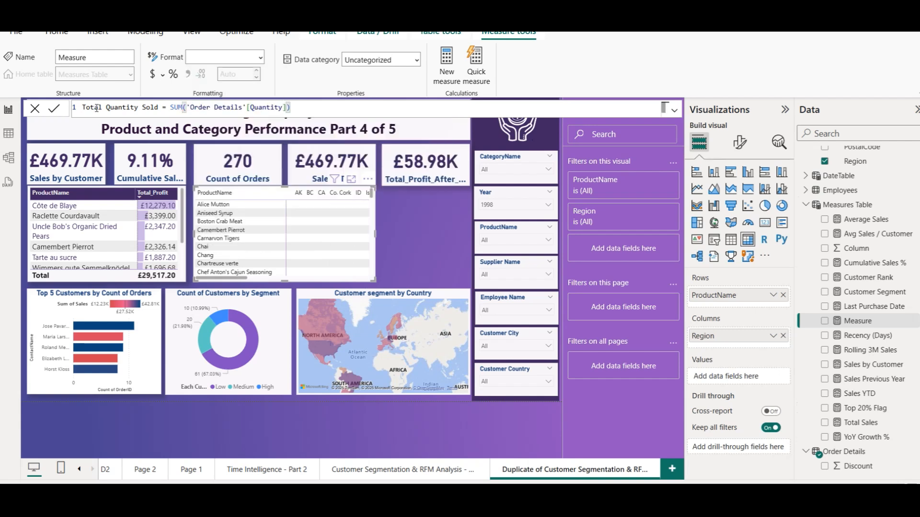
left_click(54, 109)
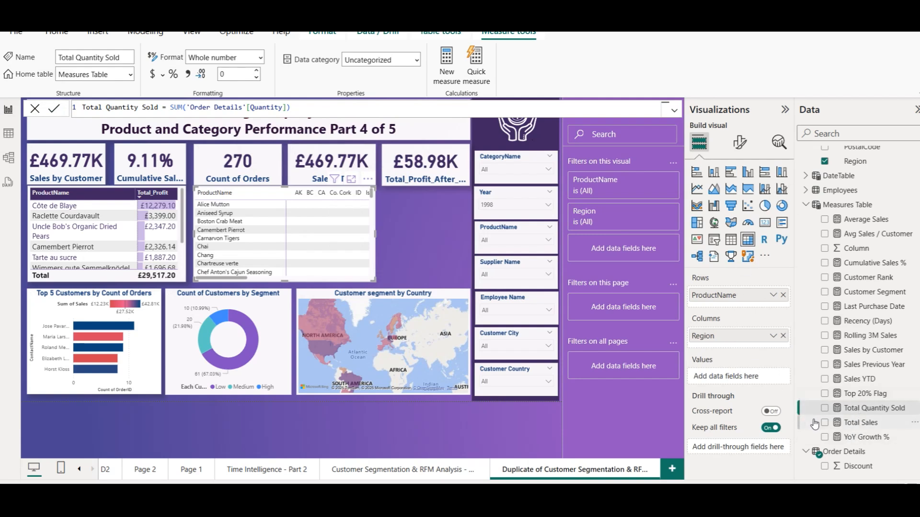
- Add Total Quantity Sold as the product matrix's values, widen the matrix up to the slicer column, and review its rows
left_click_drag(856, 411, 733, 377)
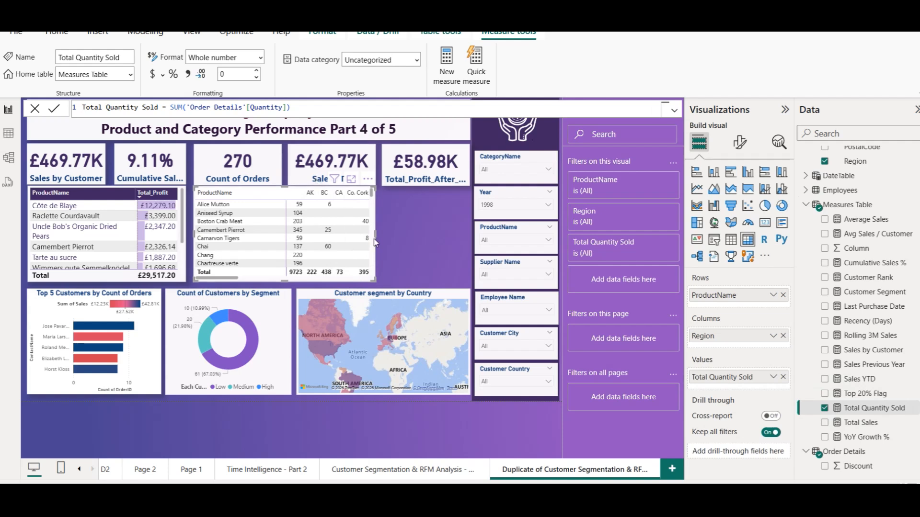
left_click_drag(374, 234, 469, 232)
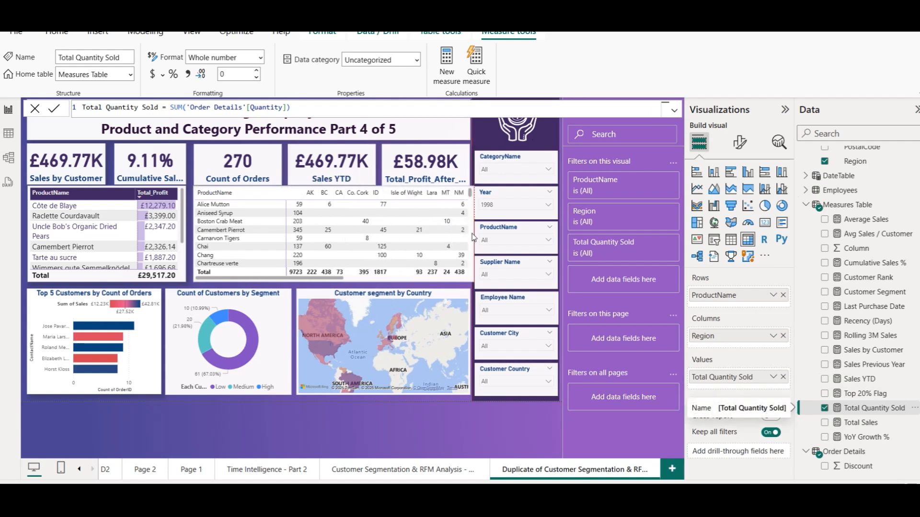
left_click_drag(317, 282, 290, 278)
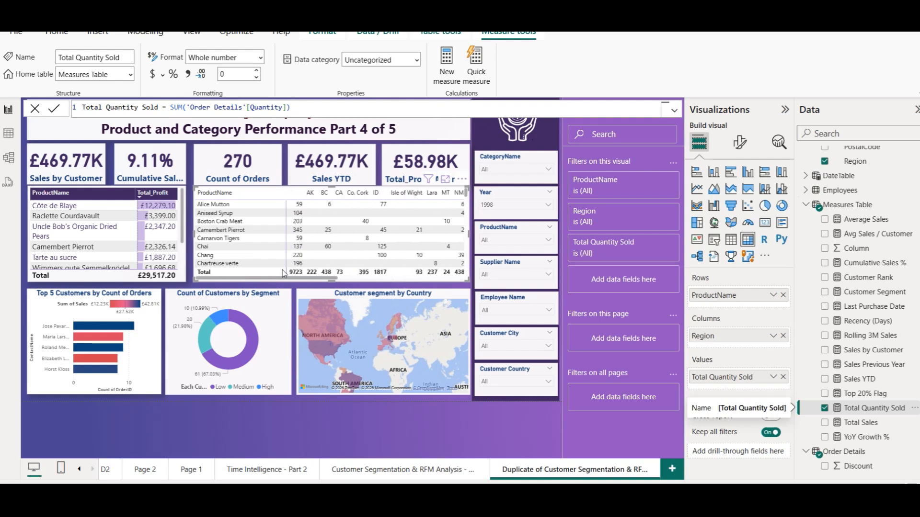
left_click(299, 196)
left_click(299, 197)
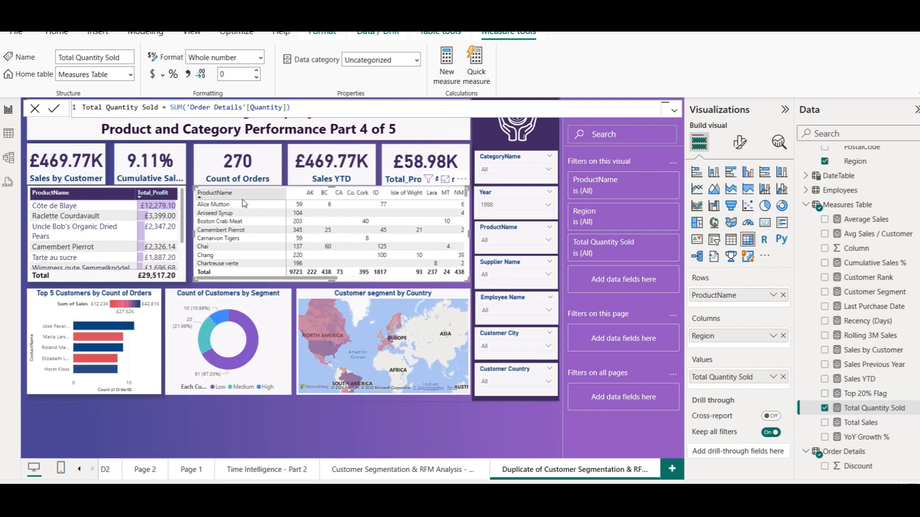
scroll(294, 240, "down", 15)
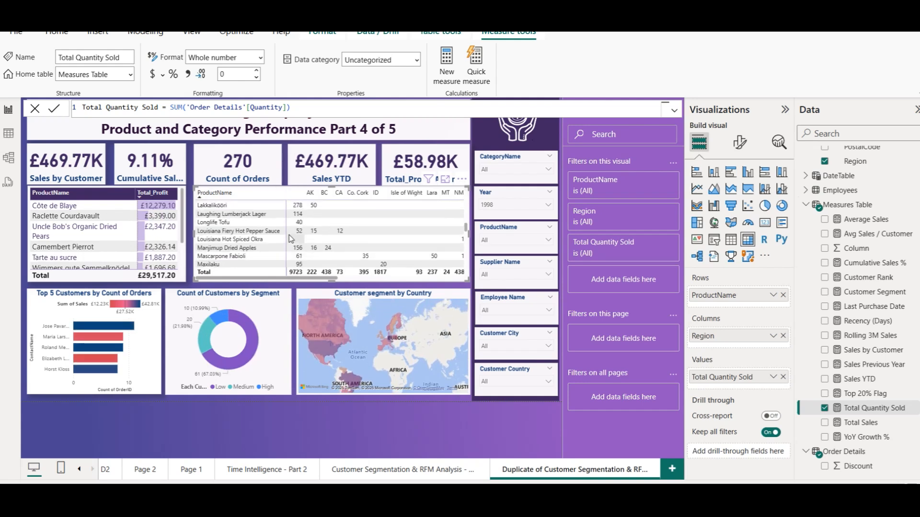
scroll(293, 239, "up", 15)
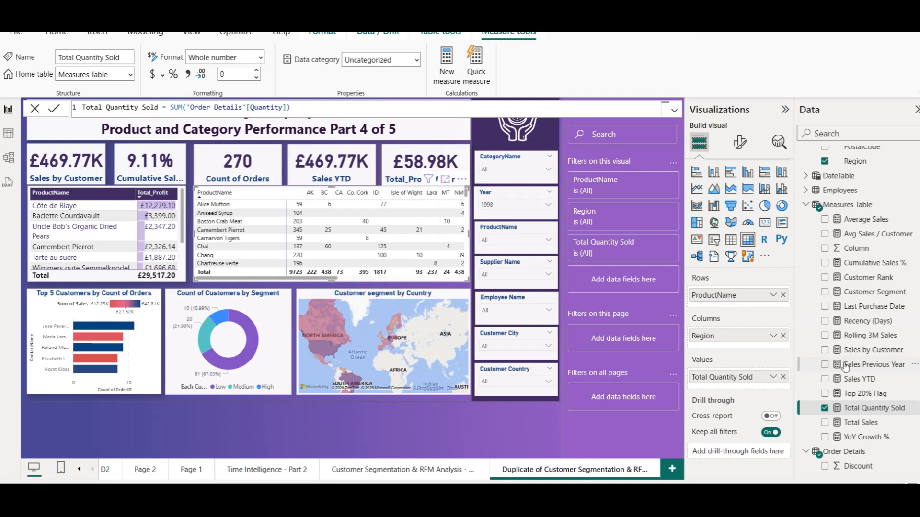
- Create a Measures Table measure: Product Rank by Region = RANKX(ALLSELECTED(Products[ProductName]), [Total Quantity Sold], , DESC, DENSE)
right_click(844, 209)
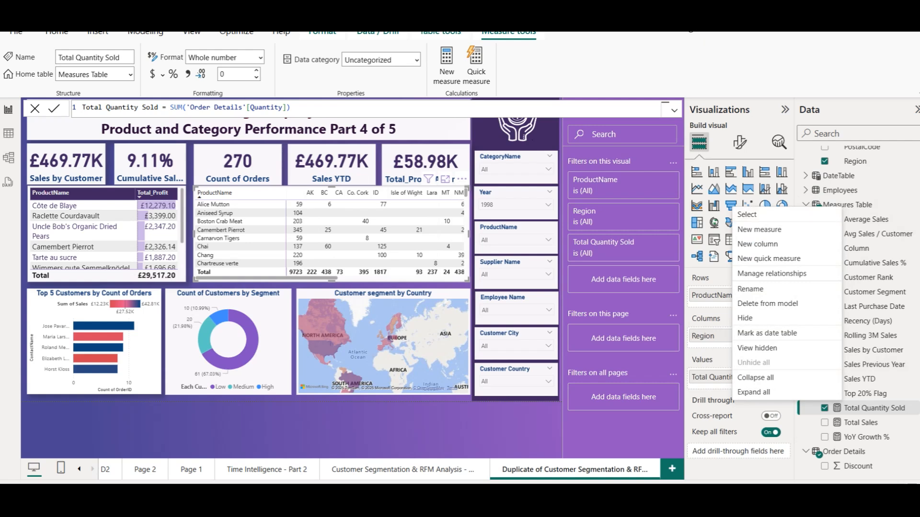
left_click(760, 229)
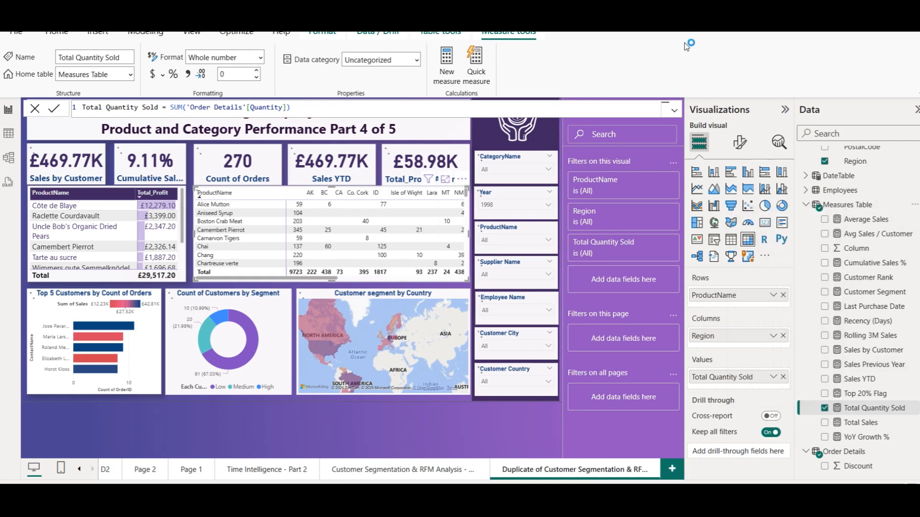
key("ctrl+a")
type("Product Rank by Region = RANKX(     ALLSELECTED(Products[ProductName]),     [Total Quantity Sold],     ,     DESC,     DENSE )")
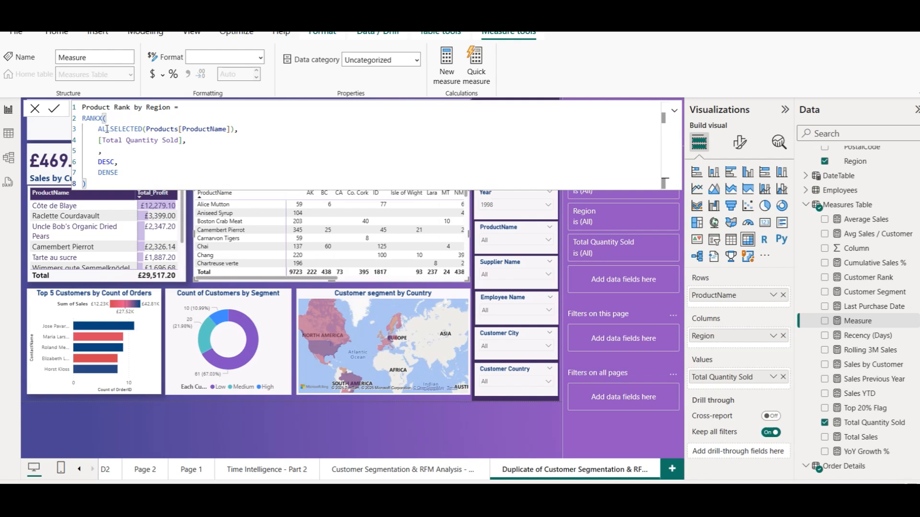
left_click(124, 116)
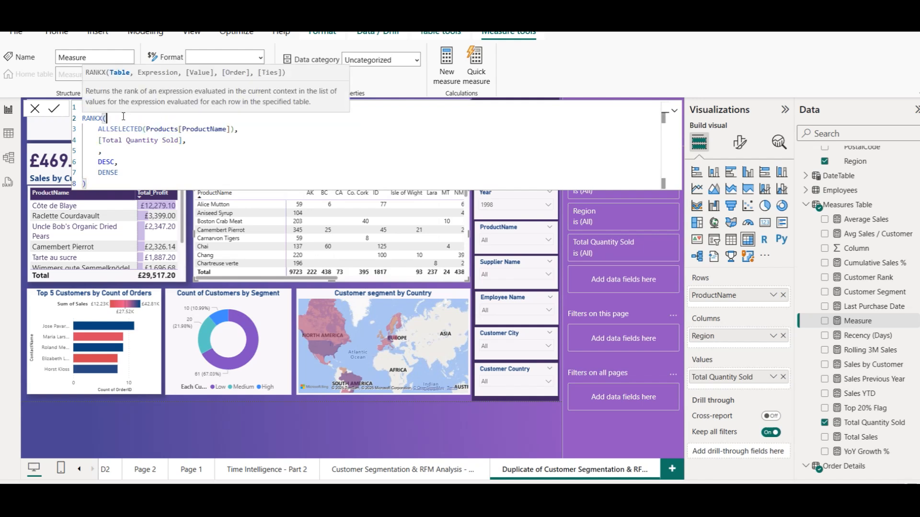
double_click(137, 130)
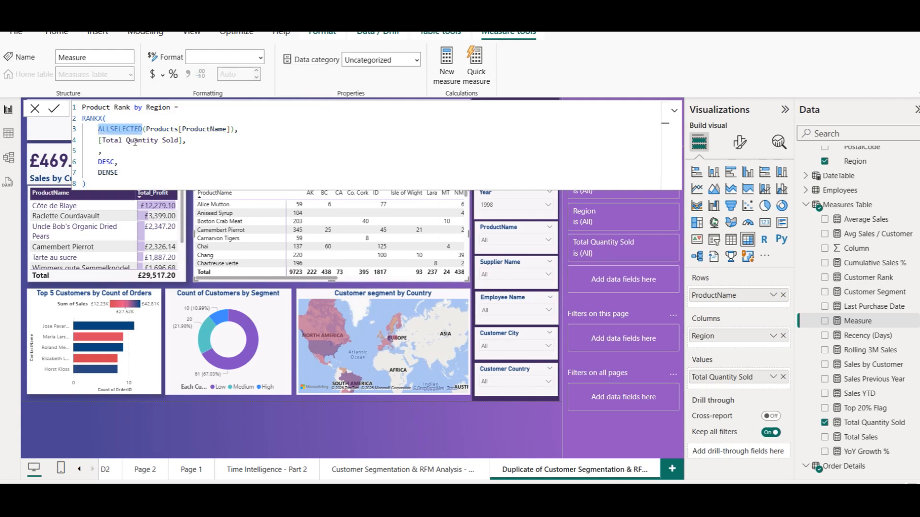
left_click(233, 129)
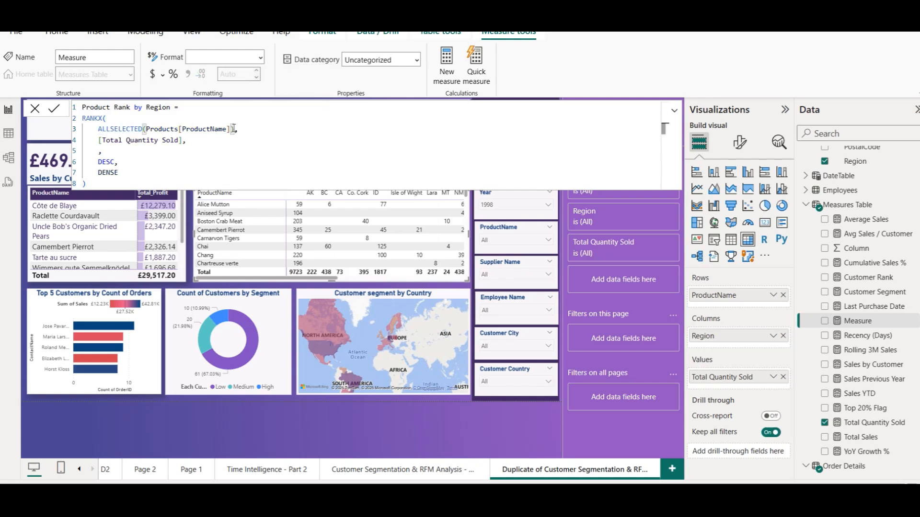
left_click(147, 129)
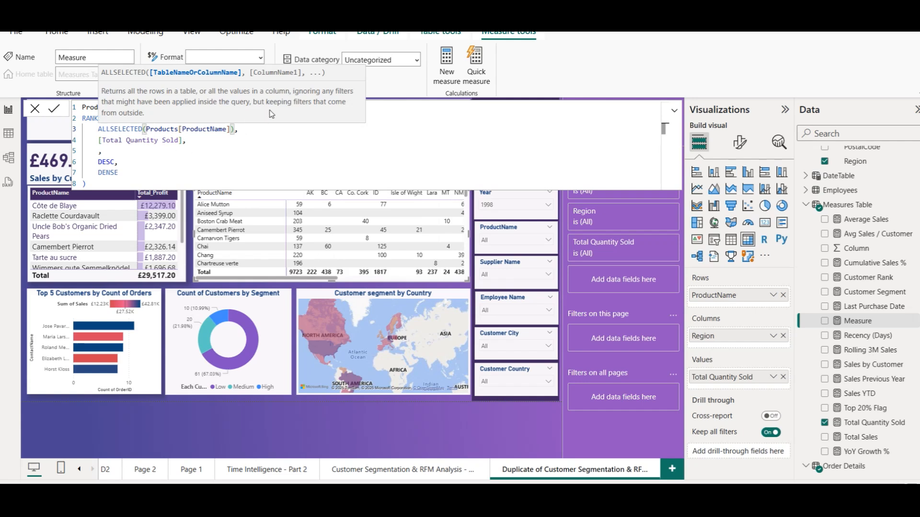
left_click(220, 149)
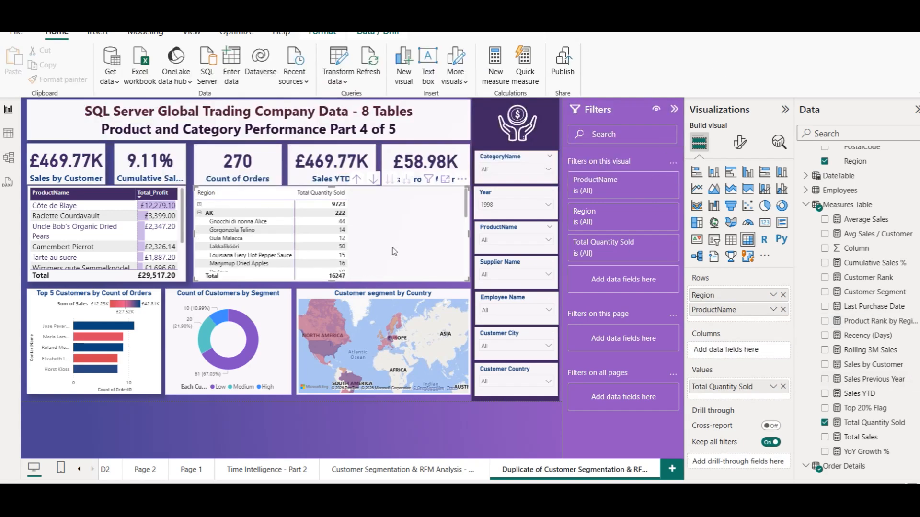
- Try ProductName as the matrix's columns, and return it to the rows beneath Region
left_click_drag(718, 310, 728, 349)
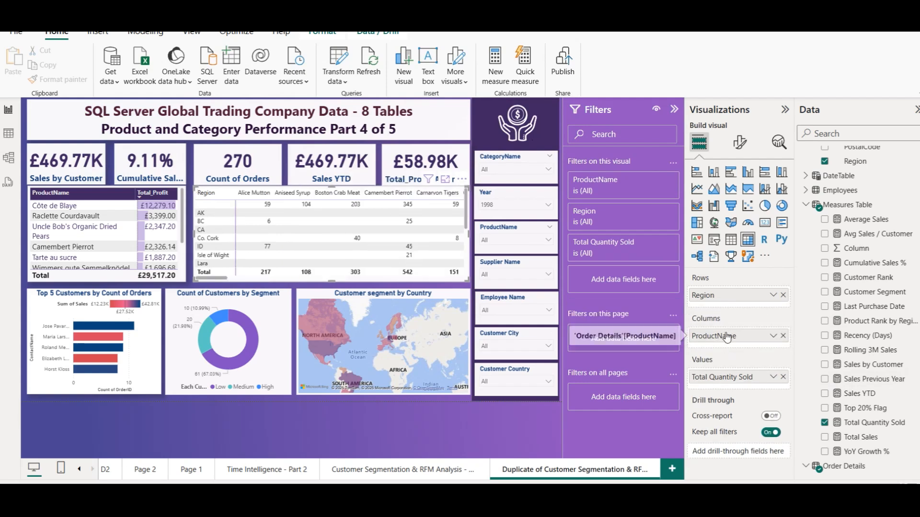
left_click_drag(725, 346, 730, 312)
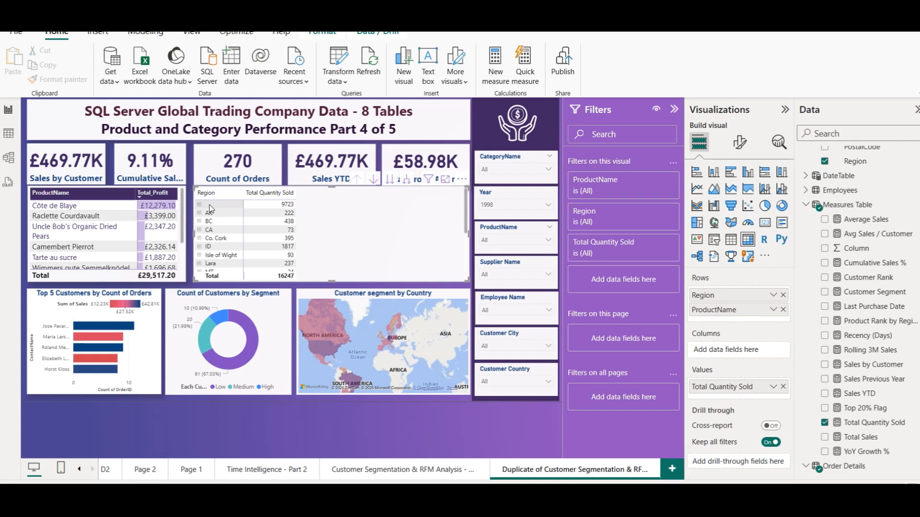
- Try ShipRegion from Orders in place of Region in the matrix rows, and restore Region from Customers above ProductName
left_click(784, 295)
scroll(862, 336, "down", 8)
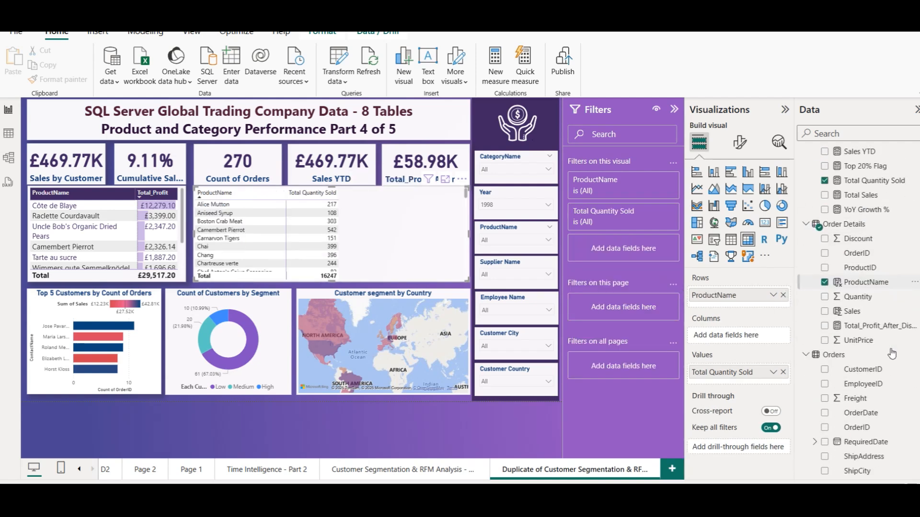
left_click_drag(848, 424, 750, 293)
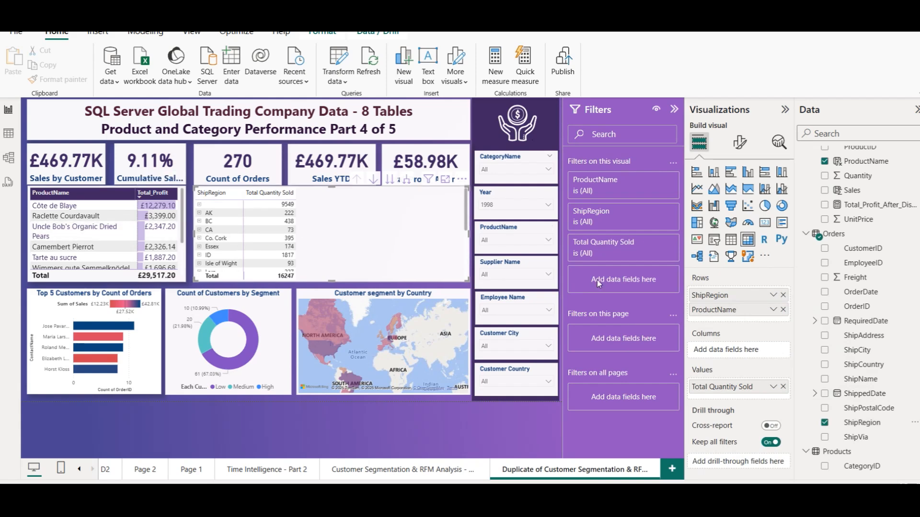
left_click(783, 295)
scroll(863, 336, "up", 10)
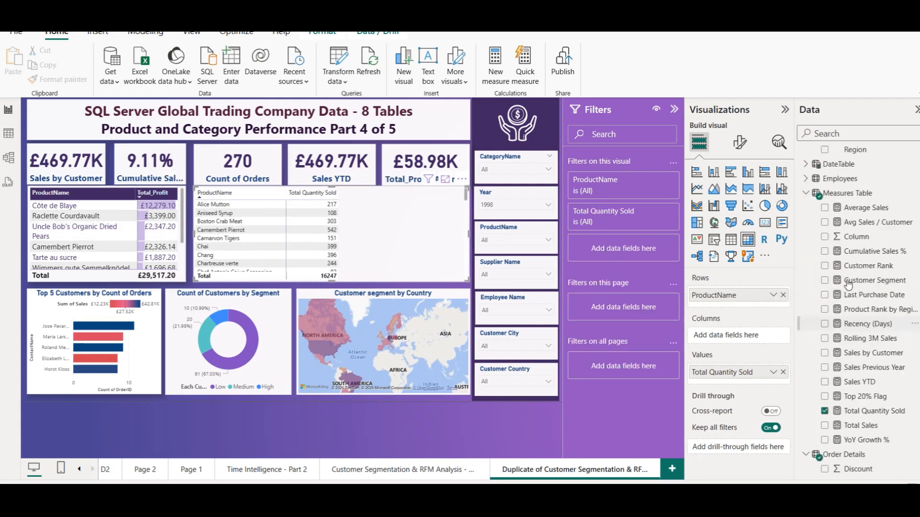
left_click_drag(854, 343, 737, 294)
- Expand the AK region in the matrix and review the quantity sold for each of its products
left_click(200, 205)
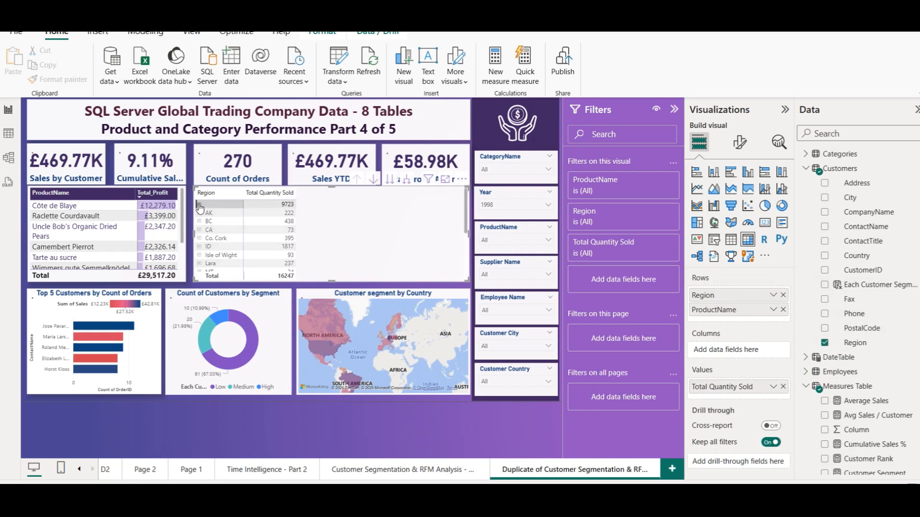
left_click(200, 206)
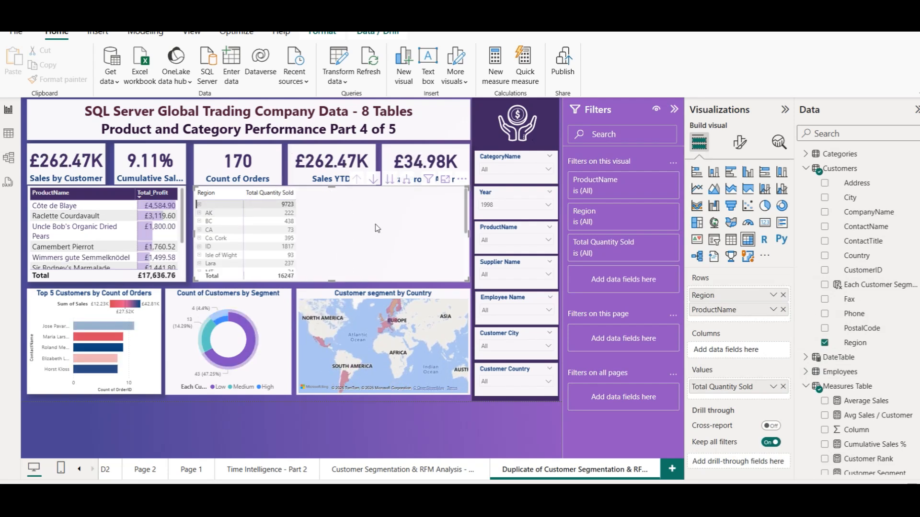
left_click(309, 231)
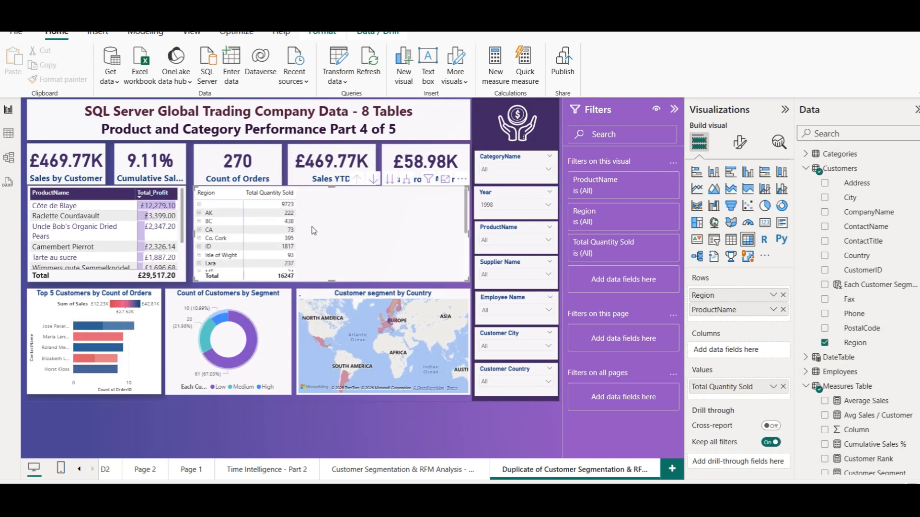
left_click(201, 214)
scroll(286, 219, "down", 3)
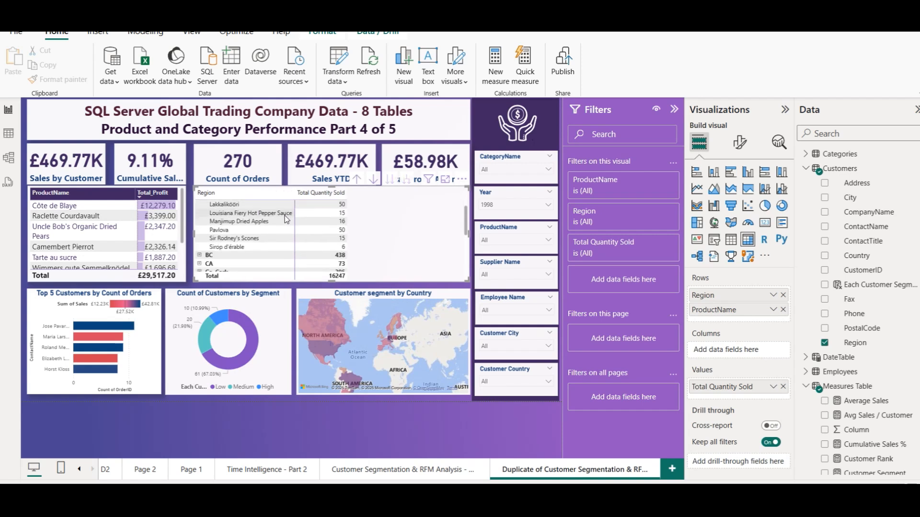
scroll(286, 219, "up", 3)
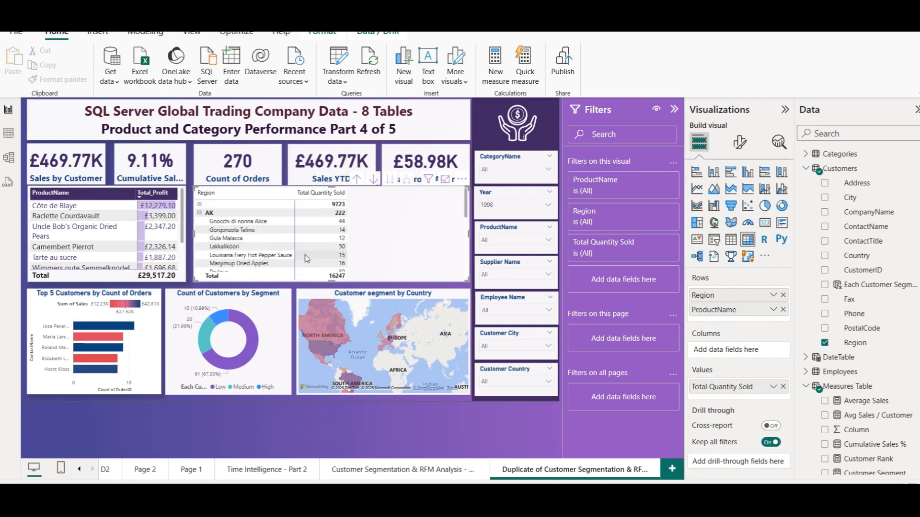
scroll(895, 376, "down", 3)
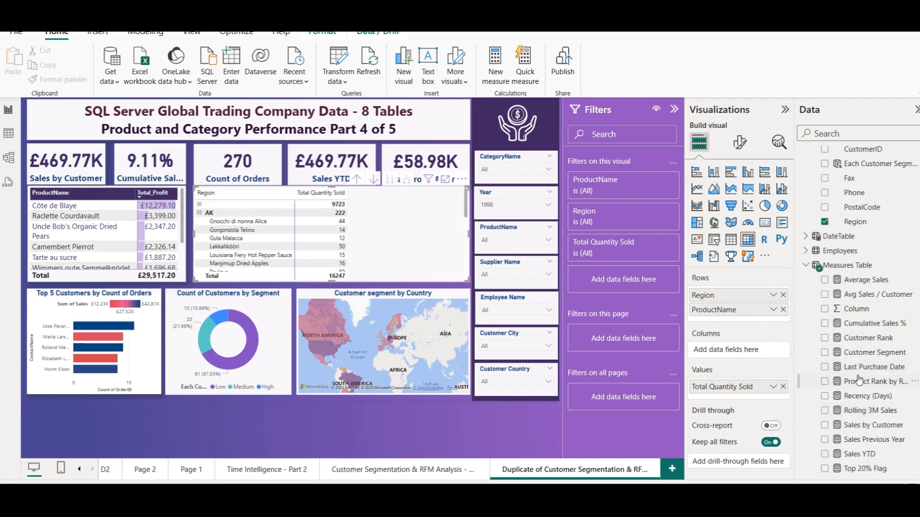
- Filter the region-product matrix to show only items where Product Rank by Region is 1
scroll(879, 382, "down", 3)
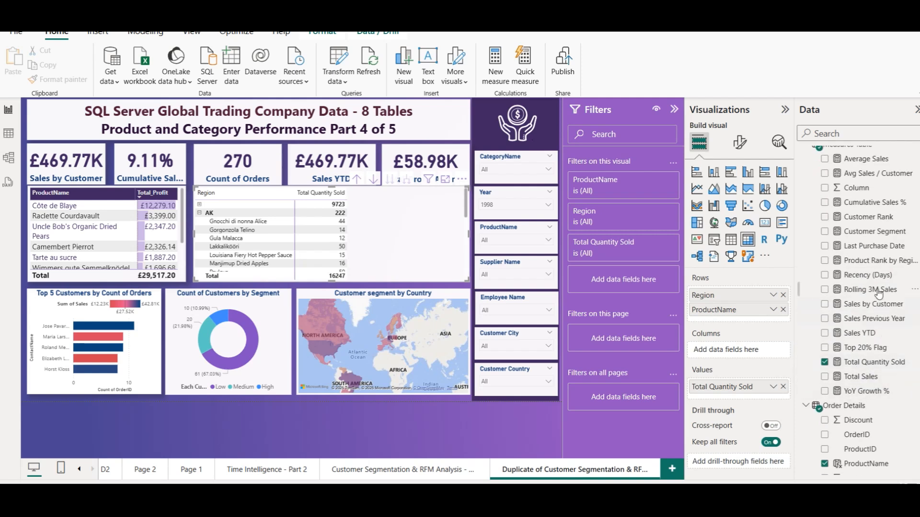
left_click(871, 264)
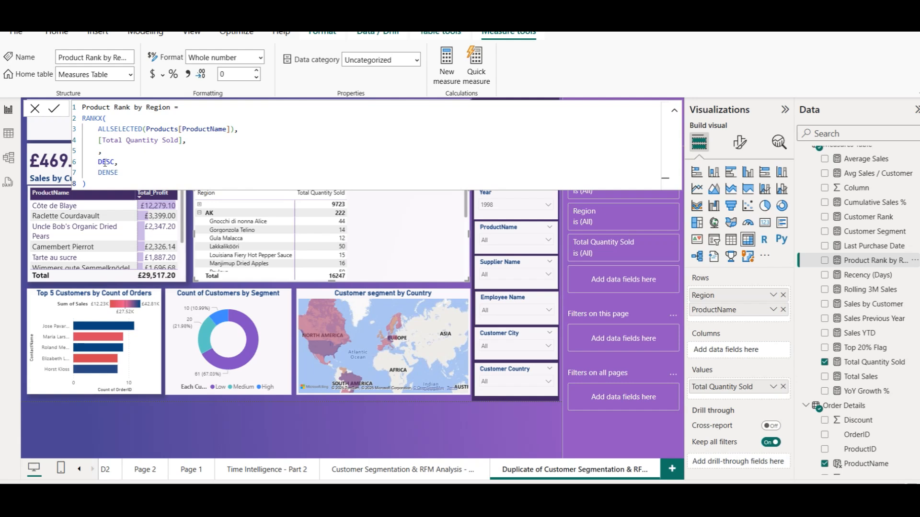
left_click_drag(869, 260, 626, 286)
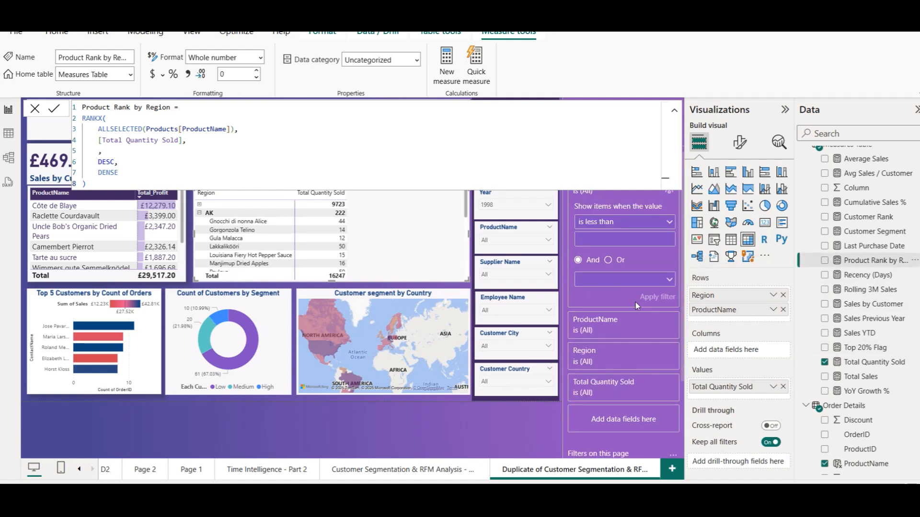
left_click(613, 222)
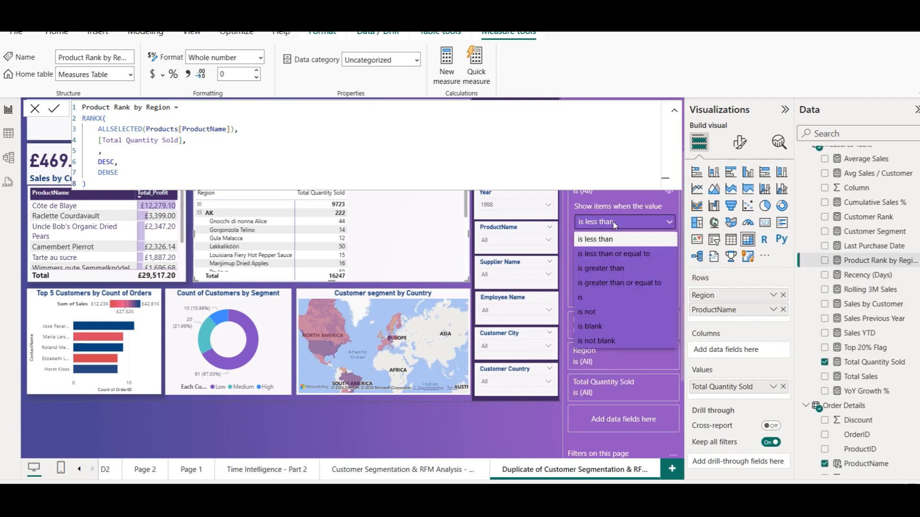
left_click(586, 298)
type("1")
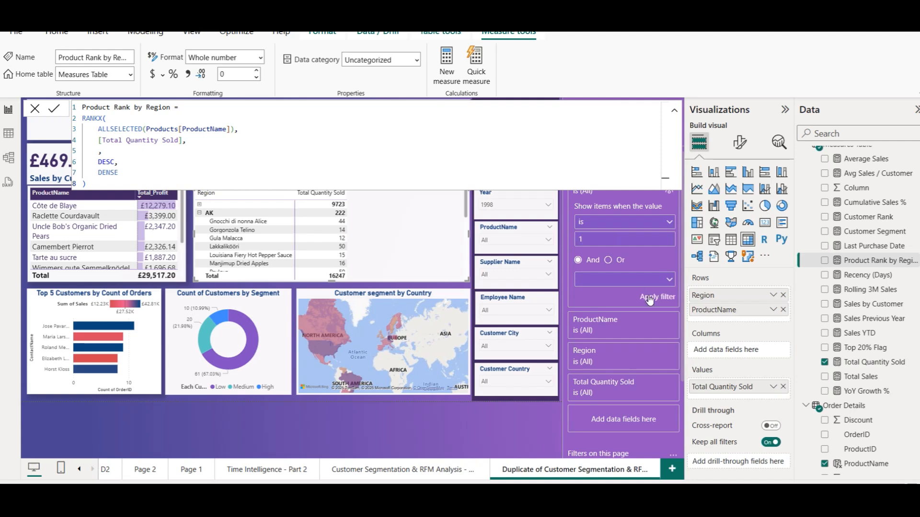
left_click(648, 296)
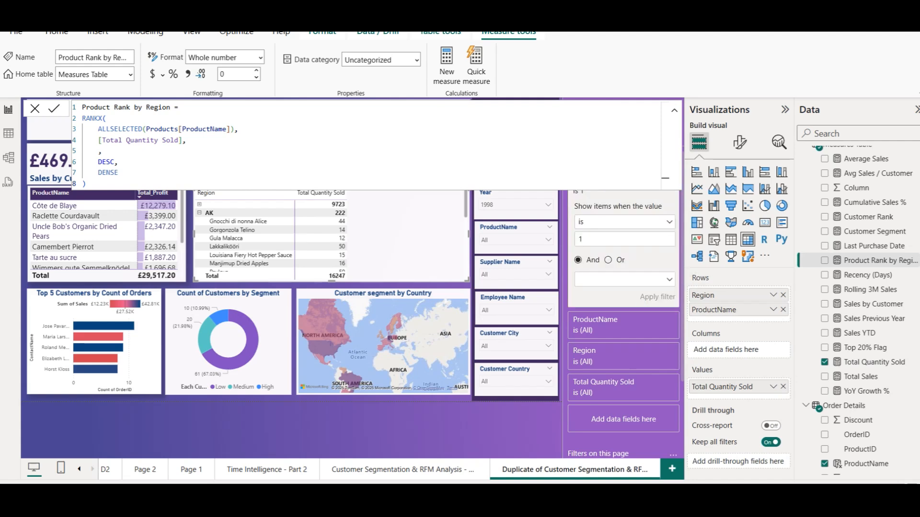
left_click(579, 139)
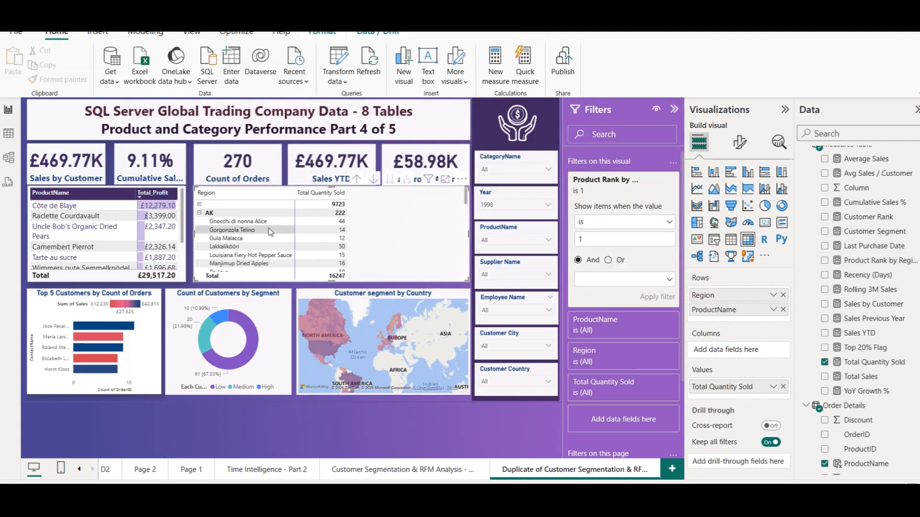
- Redefine the rank measure: Product Rank by Quantity = RANKX(FILTER(ALL('Order Details'), 'Order Details'[Region] = MAX('Order Details'[Region])), CALCULATE(SUM('Order Details'[Quantity])), , DESC, DENSE)
left_click(860, 370)
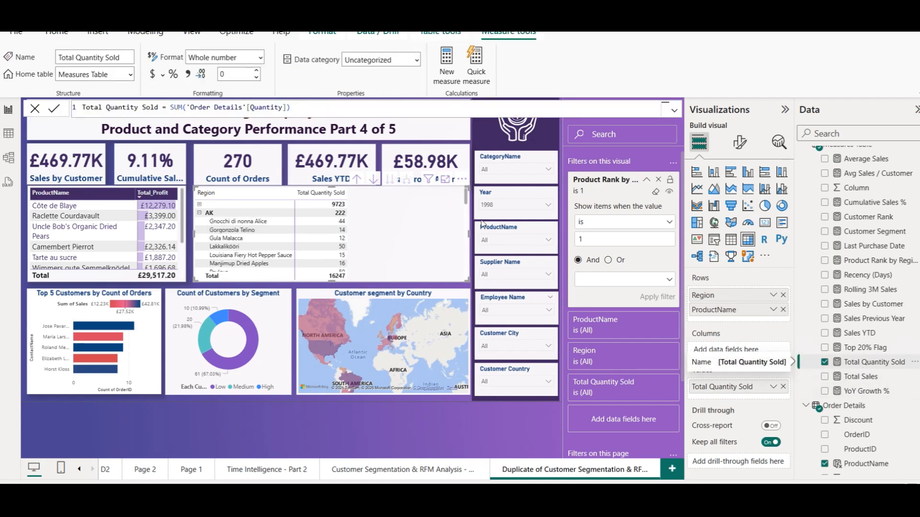
left_click(866, 270)
left_click(235, 159)
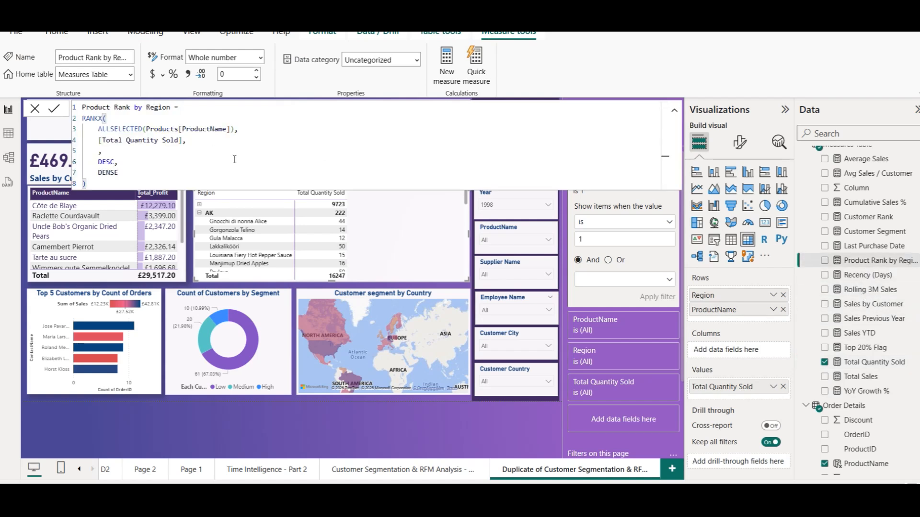
key("ctrl+a")
type("Product Rank by Quantity = RANKX(     FILTER(         ALL('Order Details'),         'Order Details'[Region] = MAX('Order Details'[Region])     ),     CALCULATE(SUM('Order Details'[Quantity])),     ,     DESC,     DENSE )")
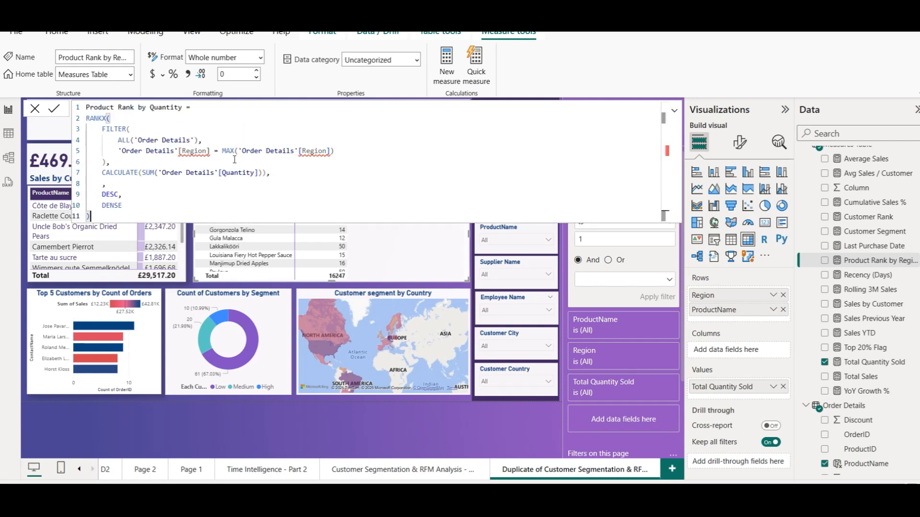
double_click(194, 152)
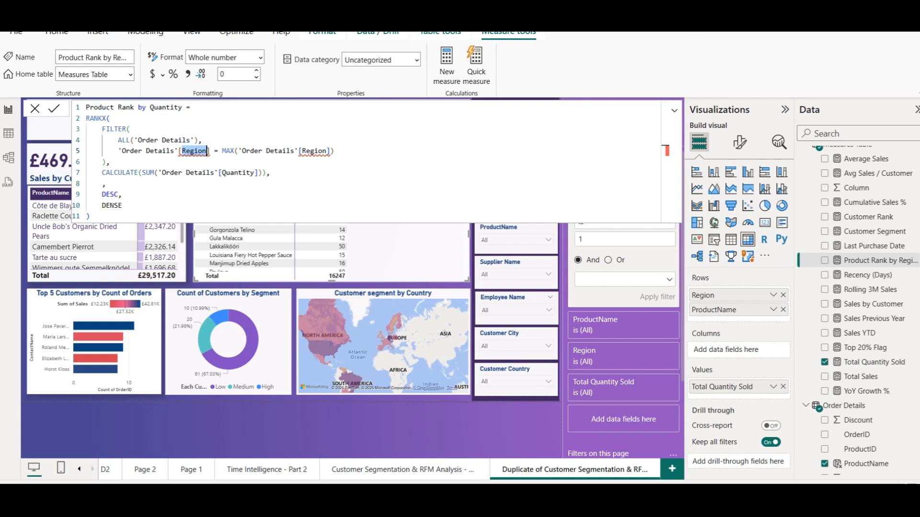
left_click(54, 108)
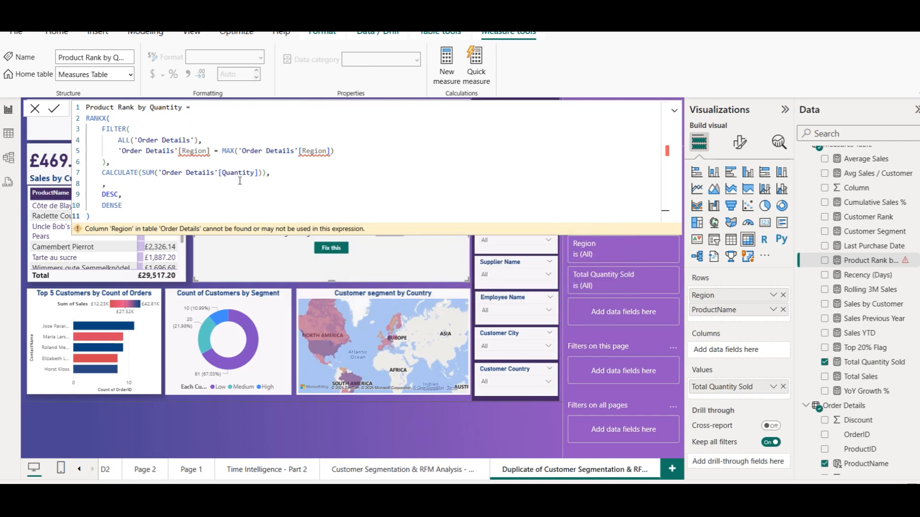
- Show the rows and columns of the Order Details table in Table view
scroll(875, 346, "down", 3)
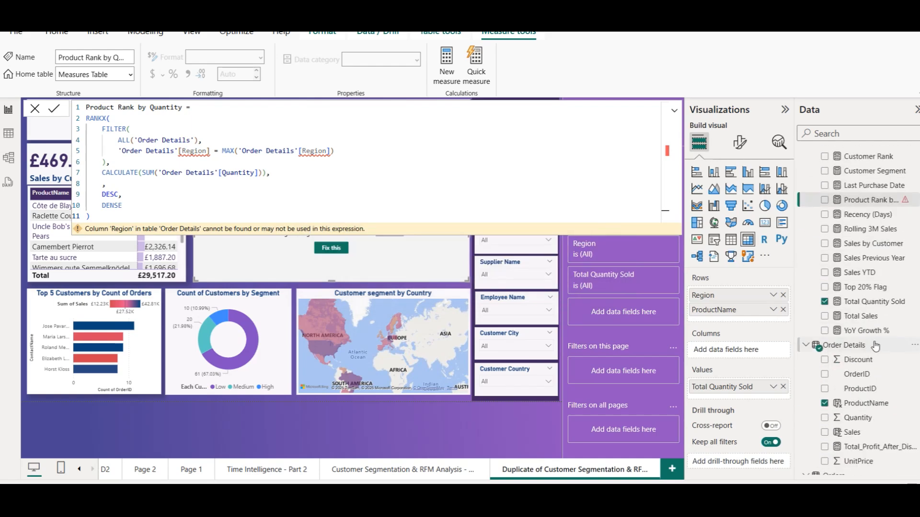
left_click(860, 347)
left_click(10, 136)
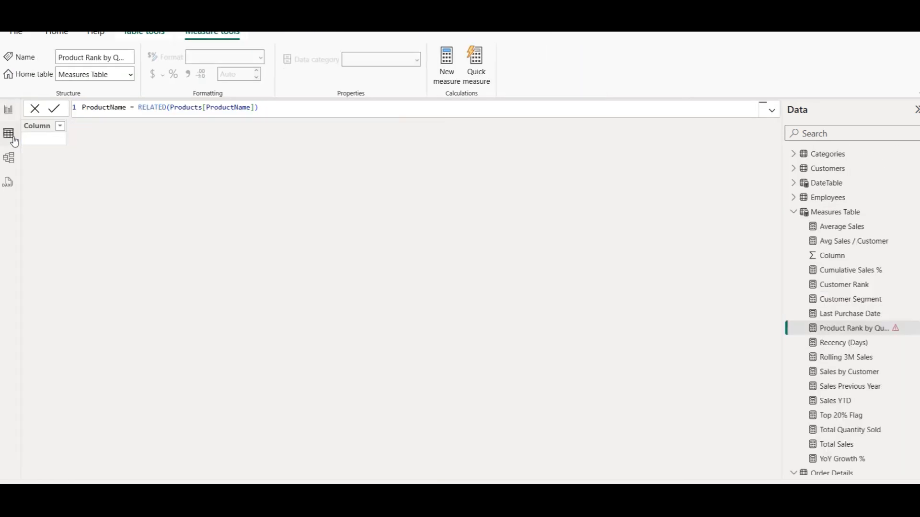
scroll(860, 299, "down", 8)
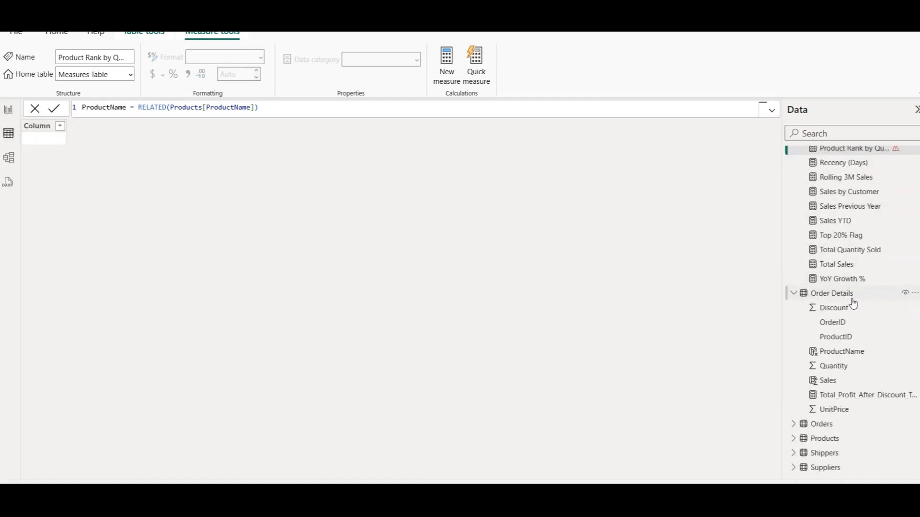
left_click(849, 296)
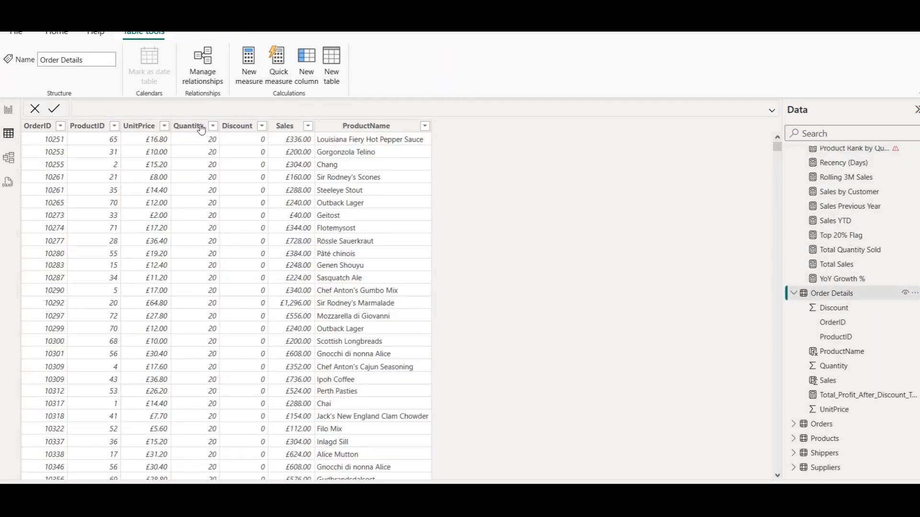
- Add a calculated column to Order Details, Region = RELATED(Customers[Region]), and return to the report page
right_click(829, 293)
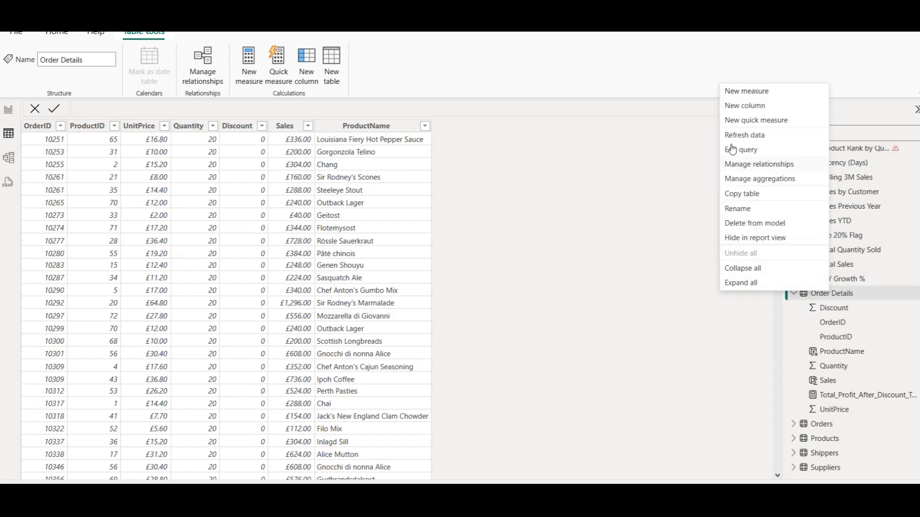
left_click(742, 106)
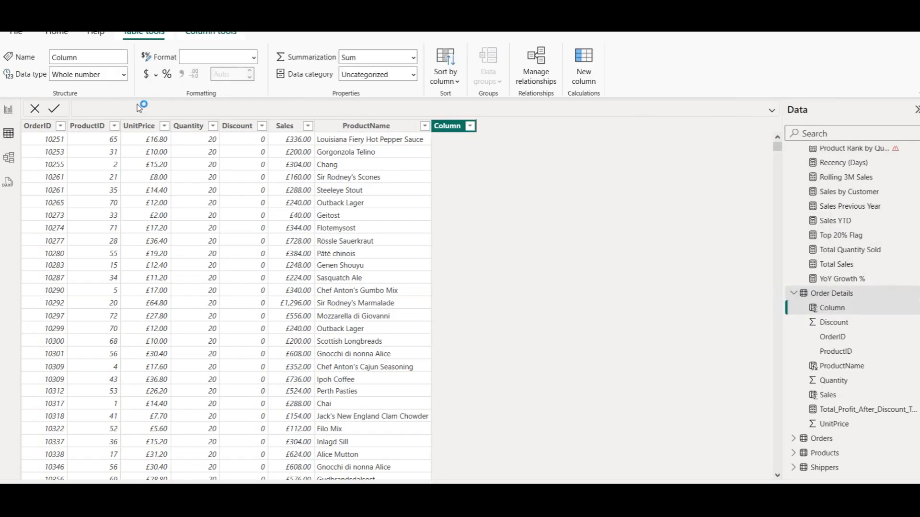
left_click(92, 108)
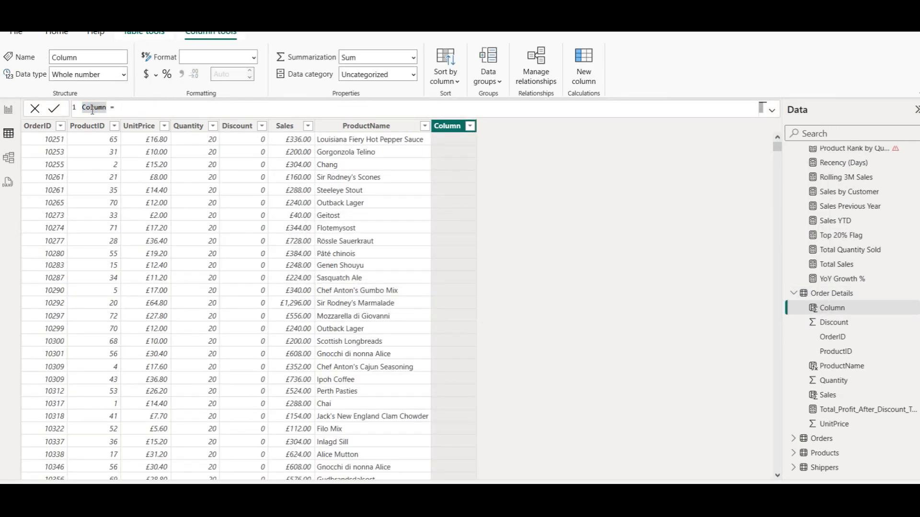
double_click(92, 108)
type("Region = RELATED(")
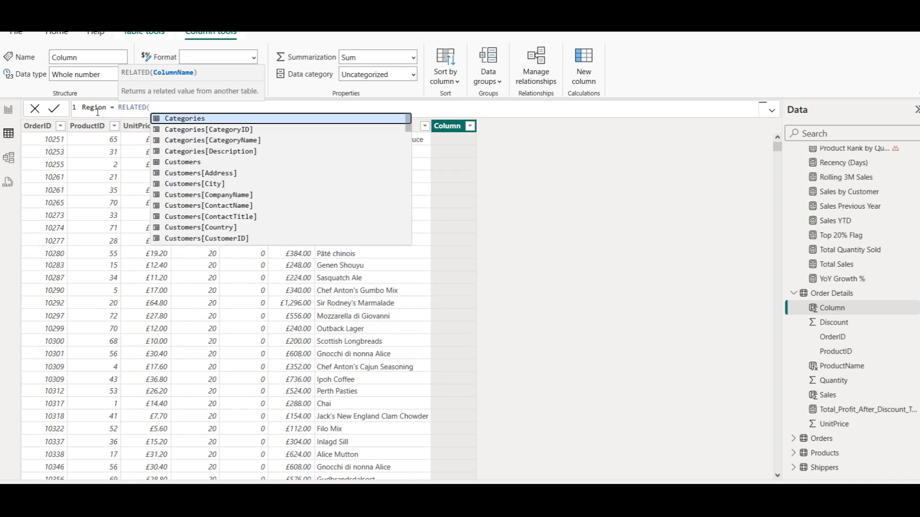
type("Cu")
key("Down")
key("Down")
key("Down")
key("Down")
key("Down")
key("Up")
key("Up")
key("Up")
key("Up")
key("Up")
key("Up")
key("Up")
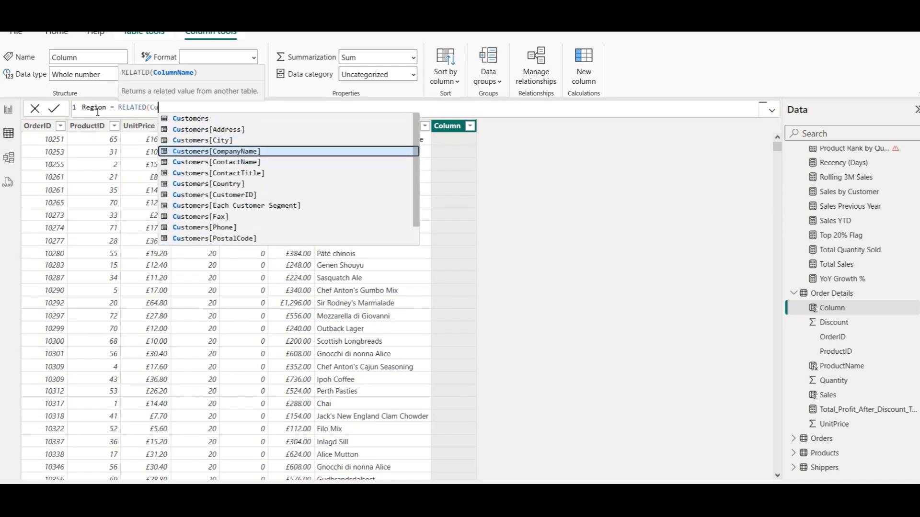
key("Up")
key("Up")
key("Down")
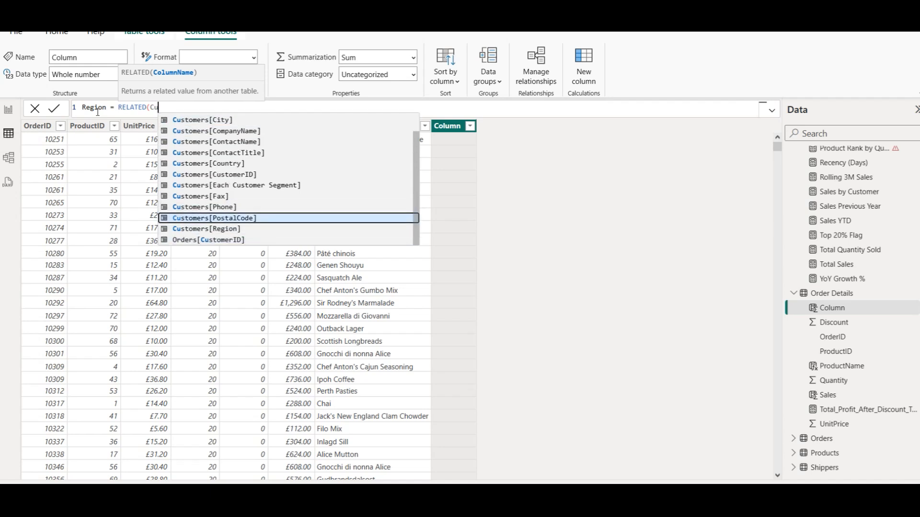
key("Down")
key("Tab")
type(")")
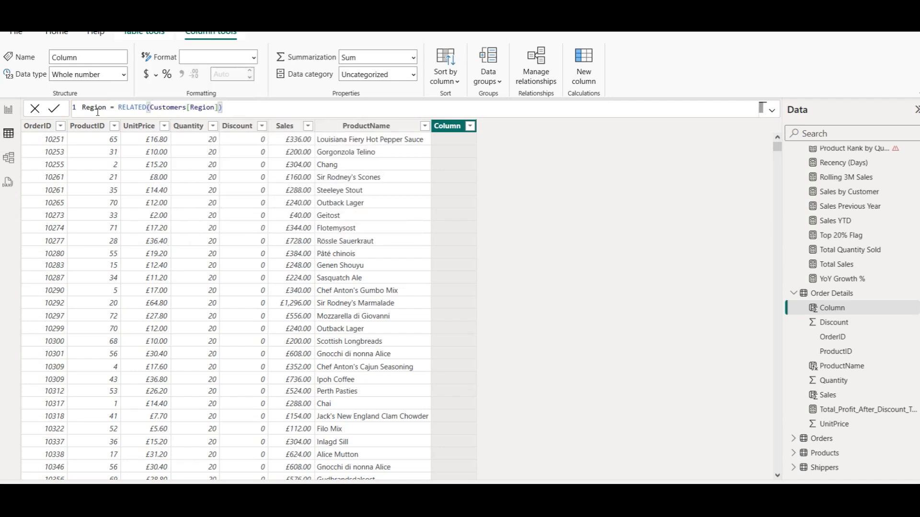
left_click(53, 108)
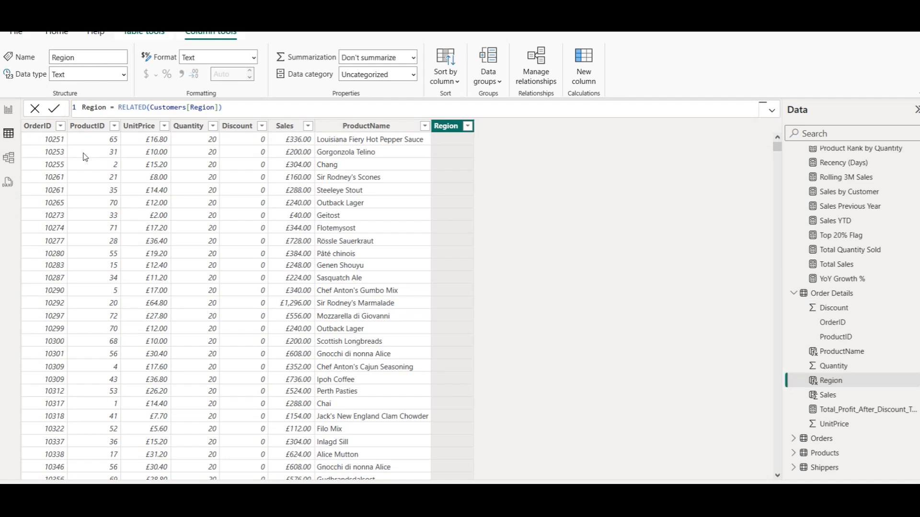
scroll(441, 338, "down", 3)
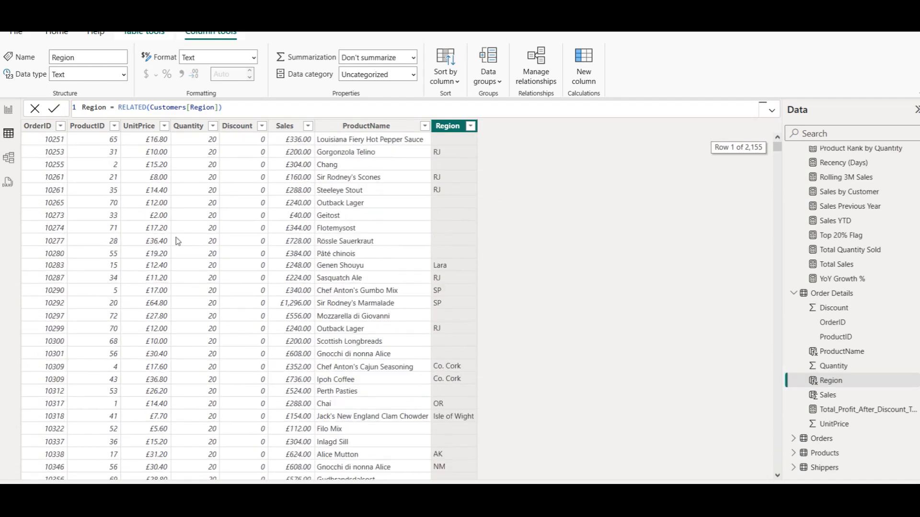
left_click(8, 109)
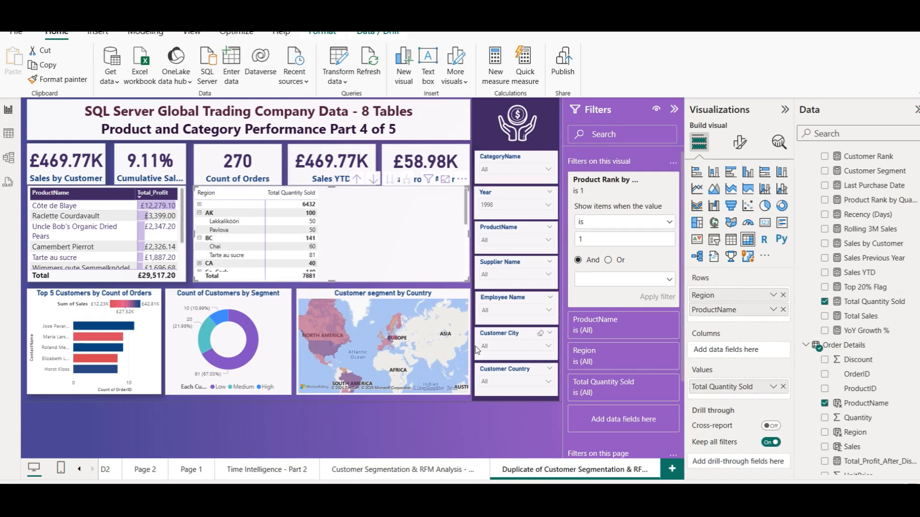
- Try ProductName as the matrix's columns again, and put it back in the rows beneath Region
left_click_drag(715, 320, 714, 350)
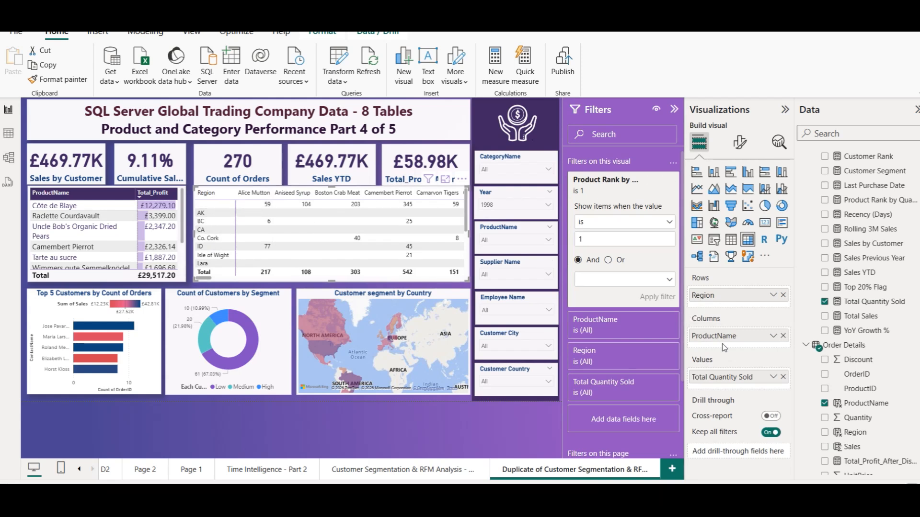
left_click_drag(721, 336, 719, 309)
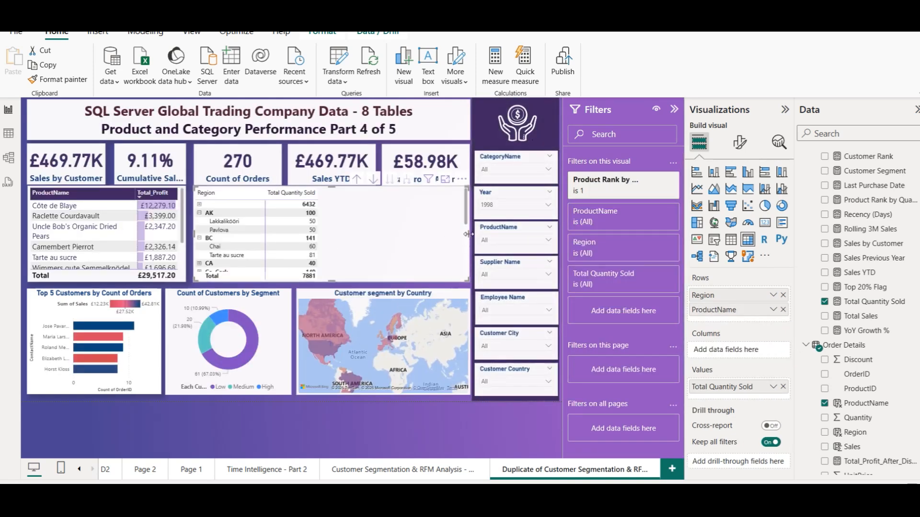
- Narrow the matrix to fit its two columns, and try to copy the product profit table's formatting onto it
left_click_drag(463, 236, 332, 217)
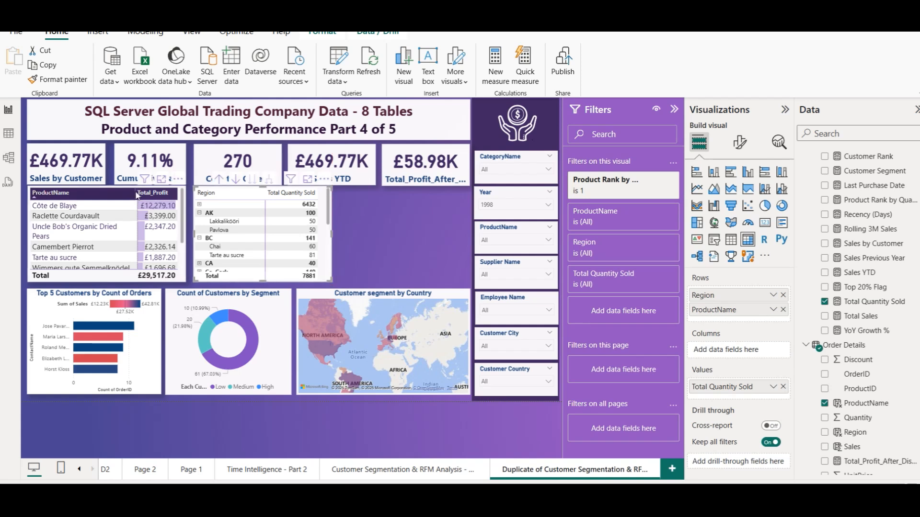
left_click(183, 285)
scroll(184, 286, "down", 2)
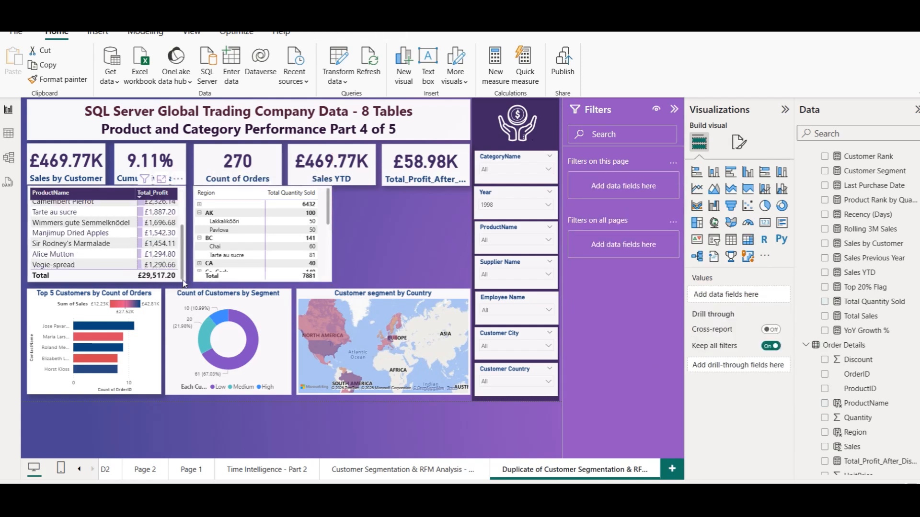
left_click(60, 79)
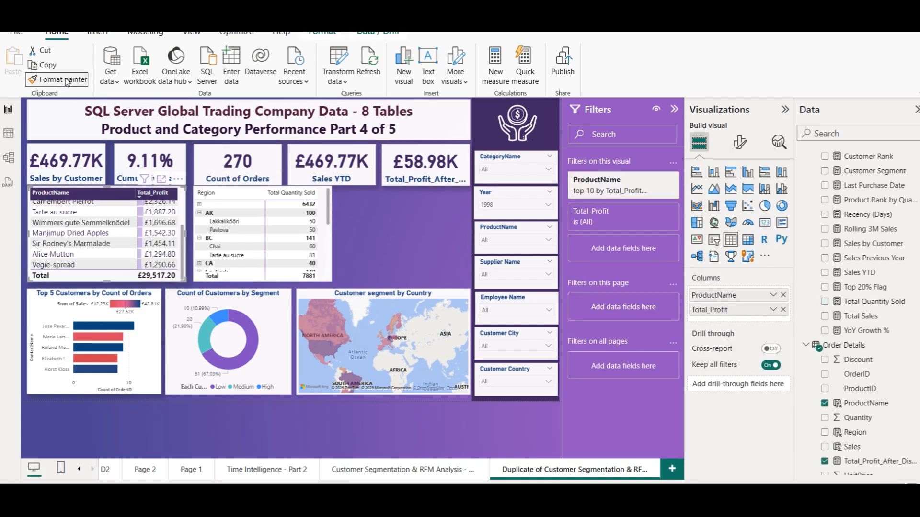
left_click(330, 268)
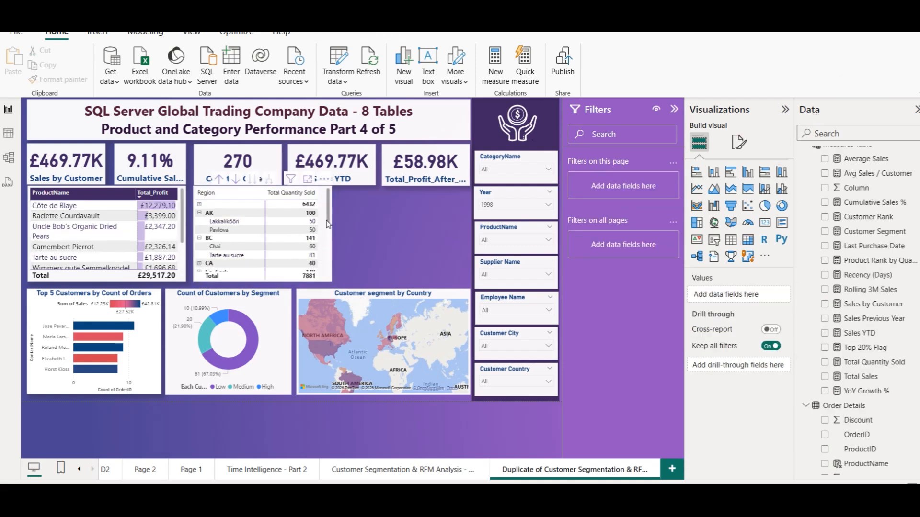
- Move ProductName from the matrix rows into the values above Total Quantity Sold, and widen the matrix to fit all three columns
left_click(326, 220)
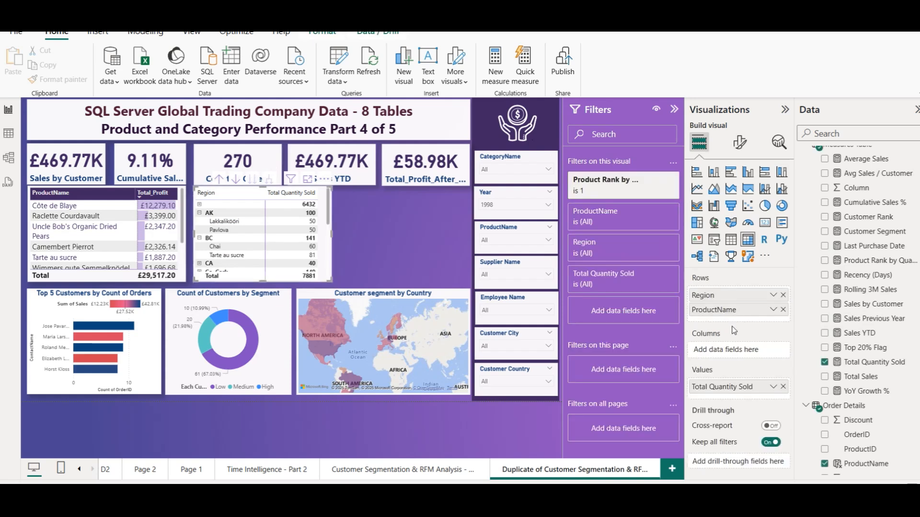
left_click_drag(719, 311, 726, 378)
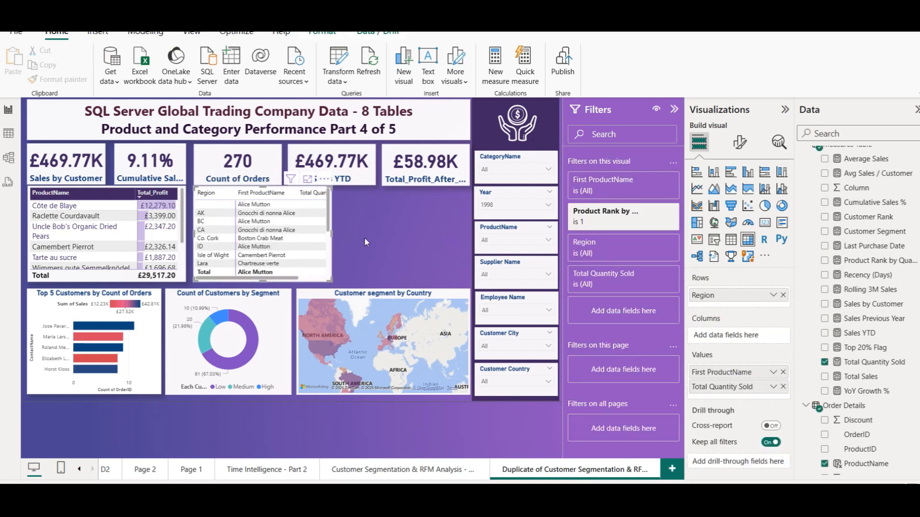
left_click_drag(331, 233, 367, 234)
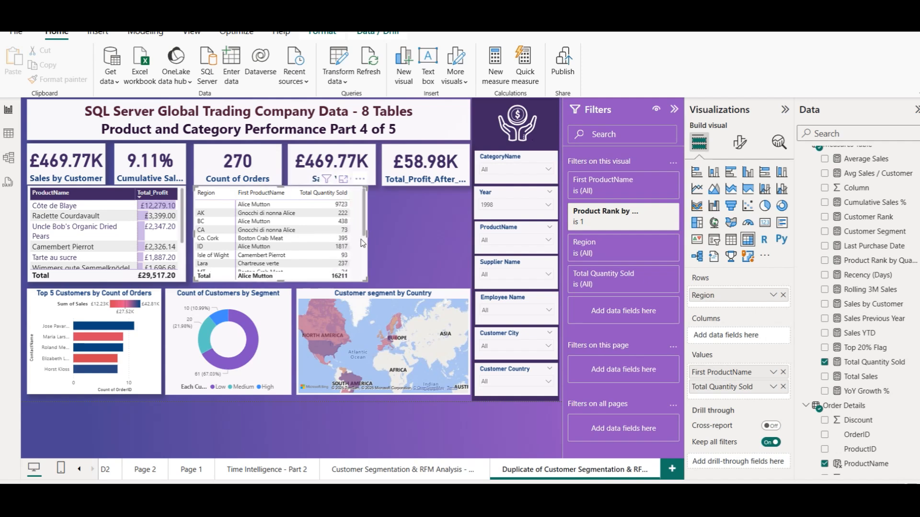
- Try ProductName beneath Region in the matrix rows again with the AK region expanded, and remove ProductName from the matrix
left_click_drag(723, 372, 718, 306)
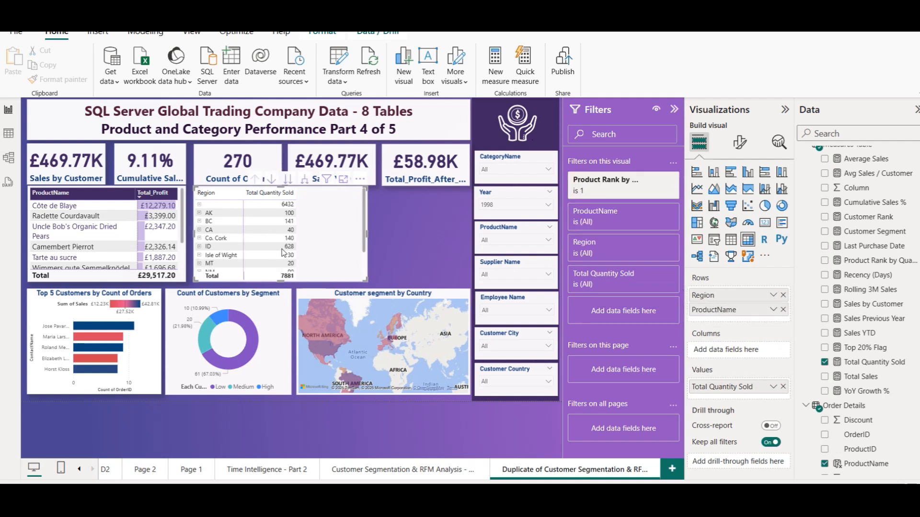
left_click(199, 213)
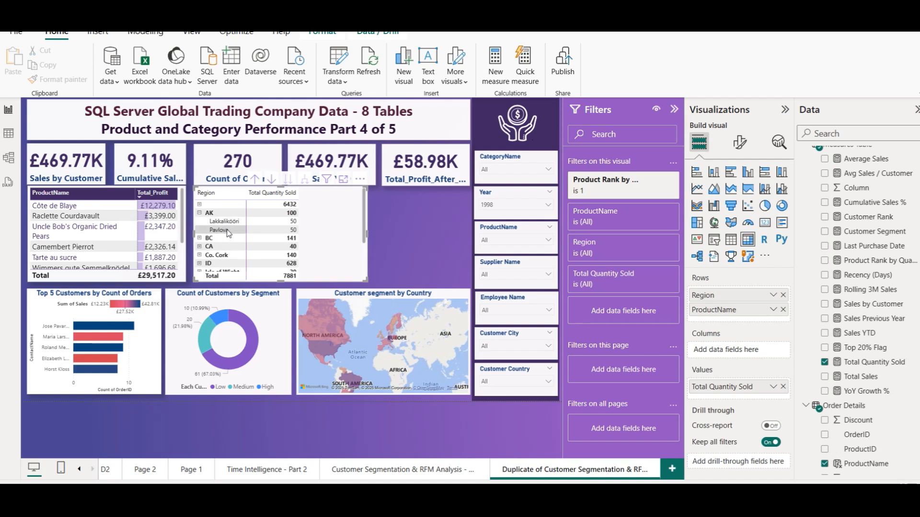
left_click(783, 310)
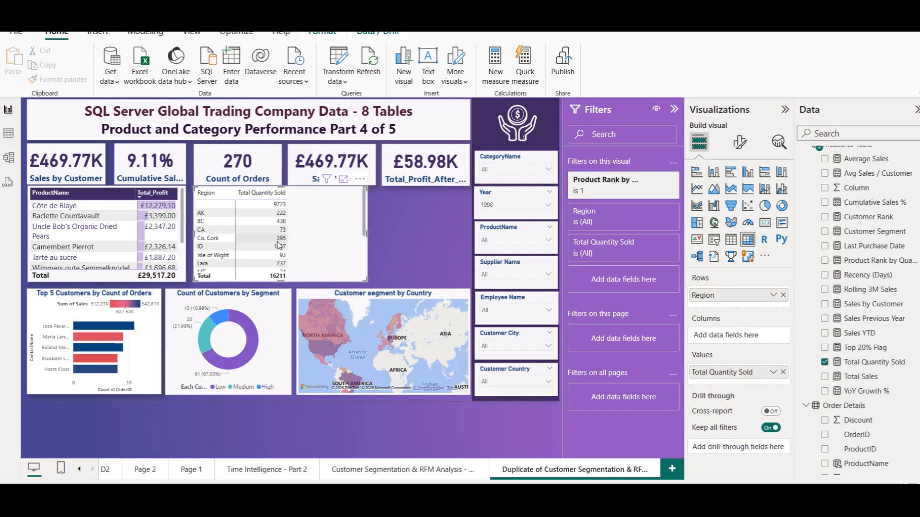
- Add a measure to Measures Table: Top Product Name = VAR TopProd = TOPN(1, FILTER(ALL('Order Details'), 'Order Details'[Region] = MAX('Order Details'[Region])), CALCULATE(SUM('Order Details'[Quantity])), DESC) RETURN MAXX(TopProd, 'Order Details'[ProductName])
scroll(812, 288, "up", 3)
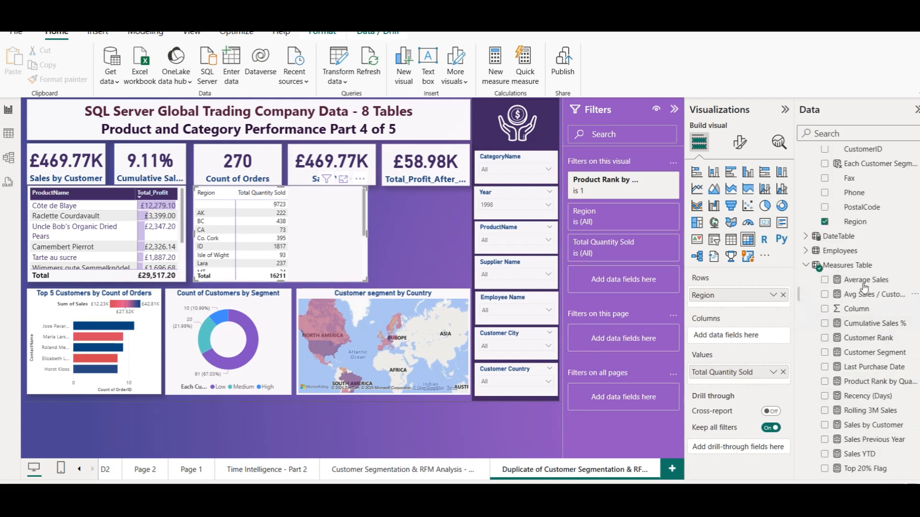
right_click(842, 269)
left_click(765, 289)
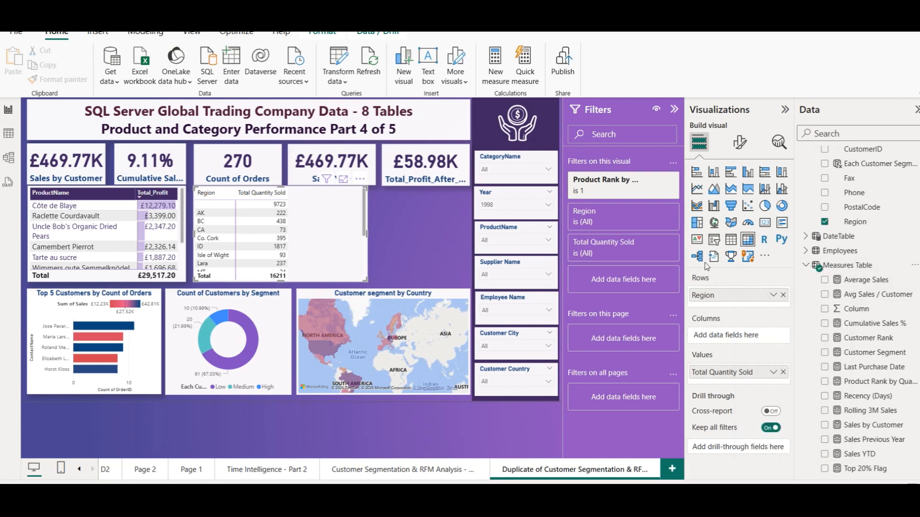
type("Top Product Name = VAR TopProd =     TOPN(         1,         FILTER(             ALL('Order Details'),             'Order Details'[Region] = MAX('Order Details'[Region])         ),         CALCULATE(SUM('Order Details'[Quantity])),         DESC     ) RETURN MAXX(TopProd, 'Order Details'[ProductName])")
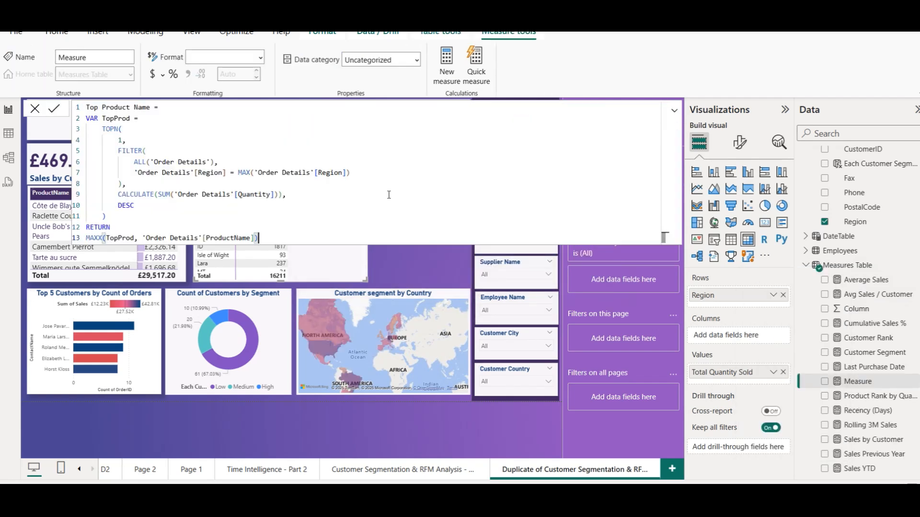
- Review the formula's TOPN, FILTER, DESC and MAXX parts, and commit the Top Product Name measure
left_click(135, 128)
key("BackSpace")
type("(")
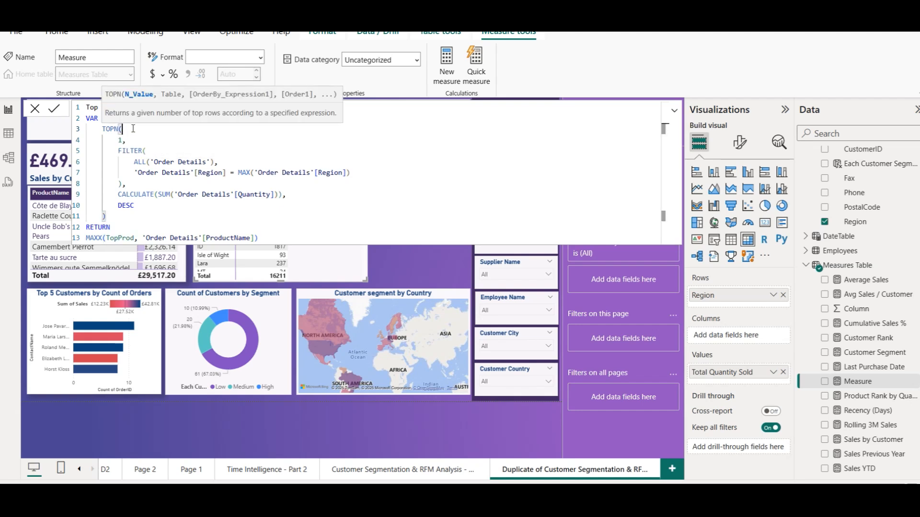
left_click(146, 150)
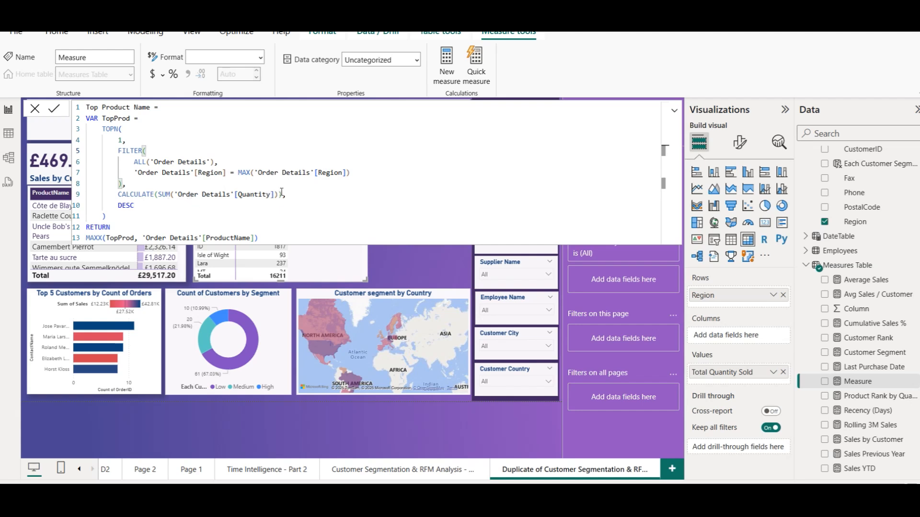
double_click(126, 206)
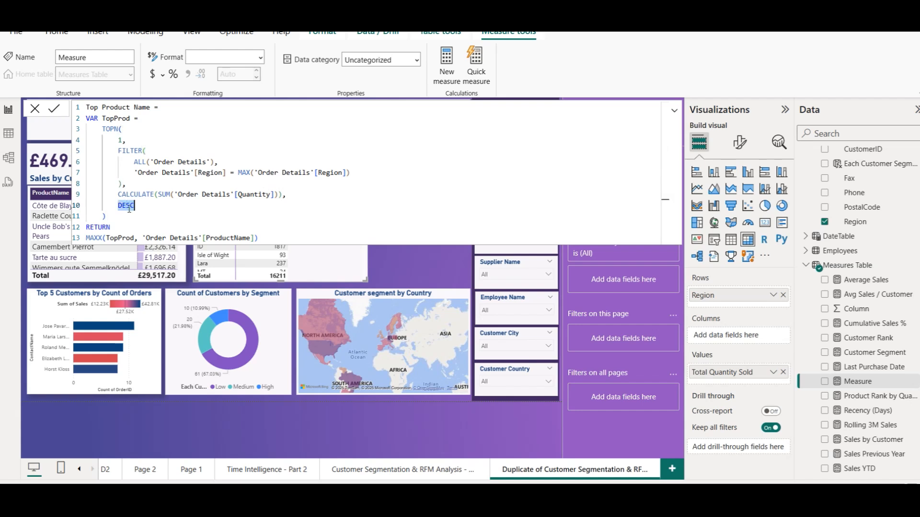
left_click(106, 236)
key("BackSpace")
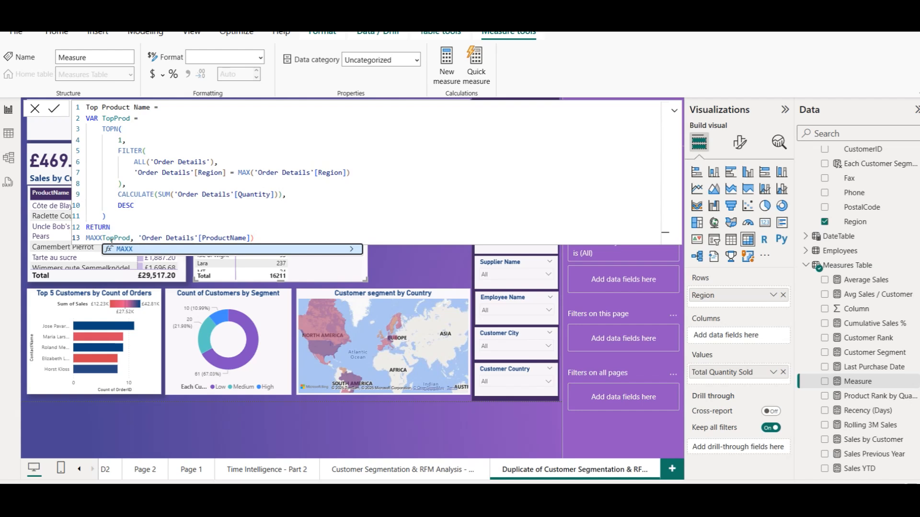
type("(")
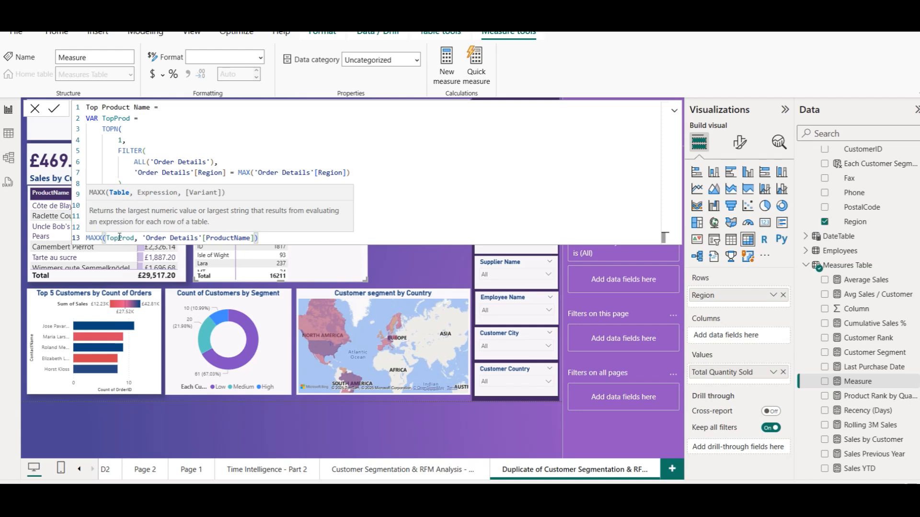
double_click(125, 238)
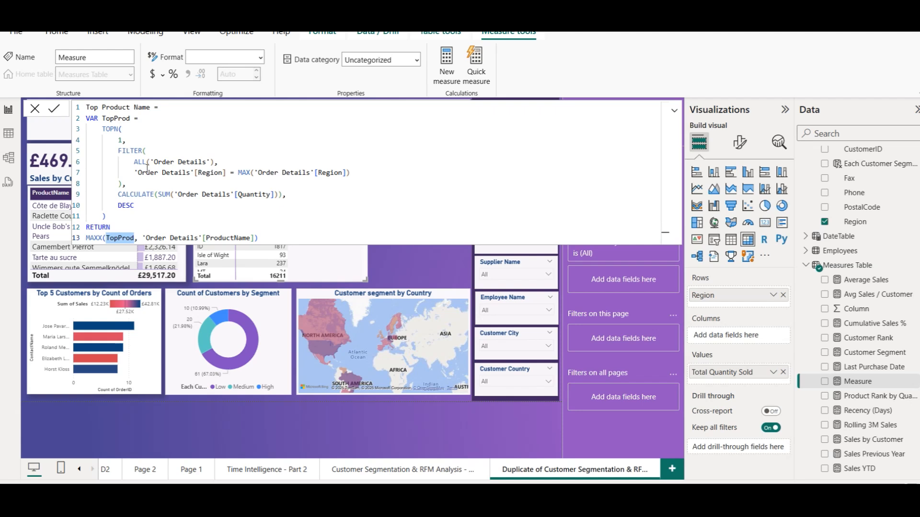
left_click(232, 239)
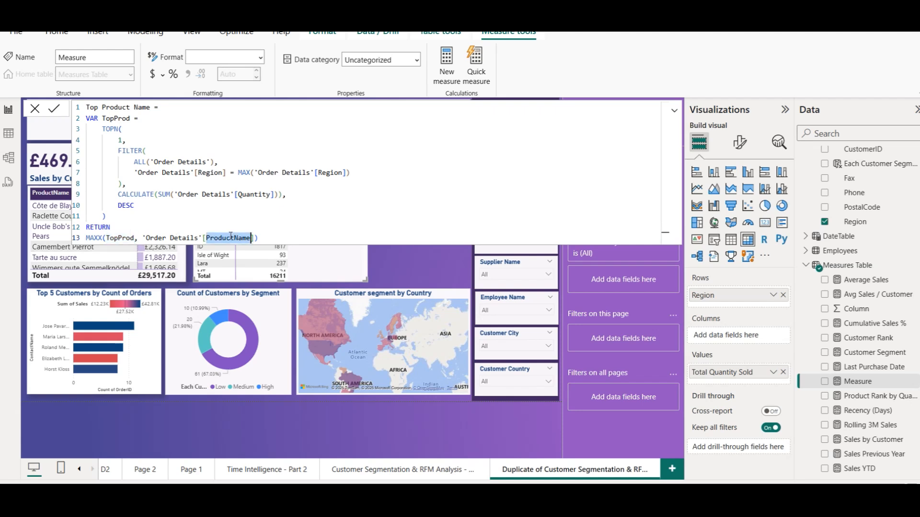
left_click(55, 110)
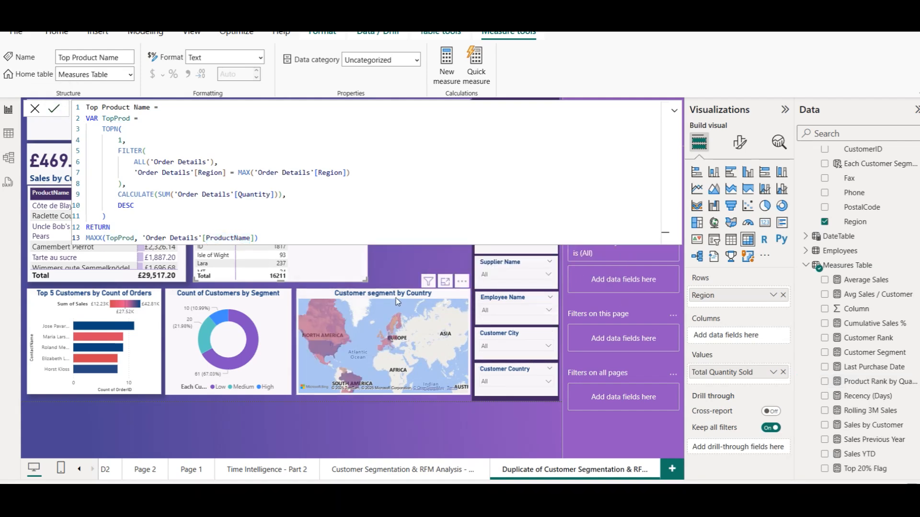
left_click(384, 273)
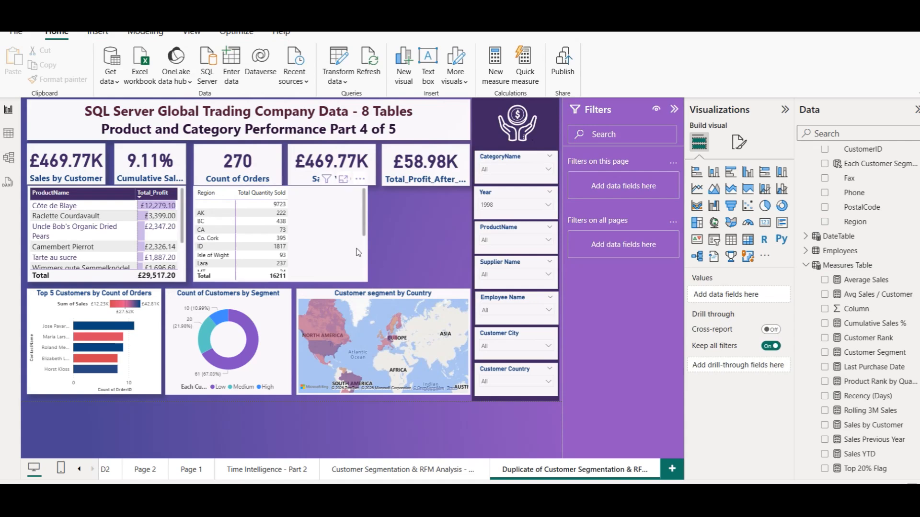
- Convert the region matrix to a table with Top Product Name as its last column, and widen it to fit
left_click(357, 266)
left_click(732, 241)
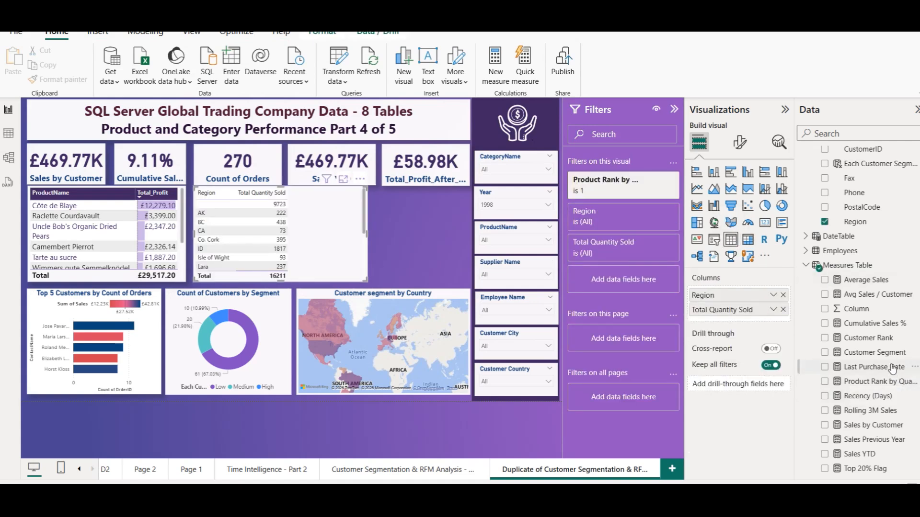
scroll(891, 362, "down", 4)
scroll(890, 363, "up", 1)
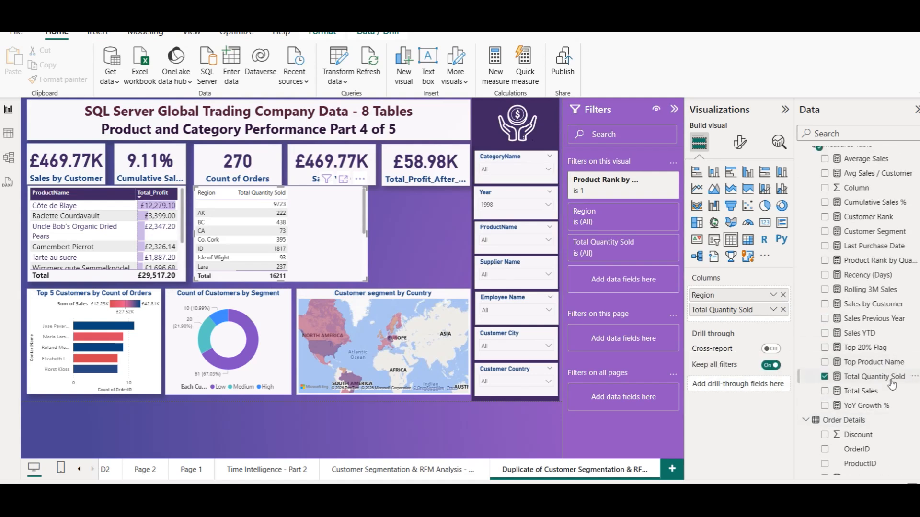
left_click_drag(864, 366, 751, 314)
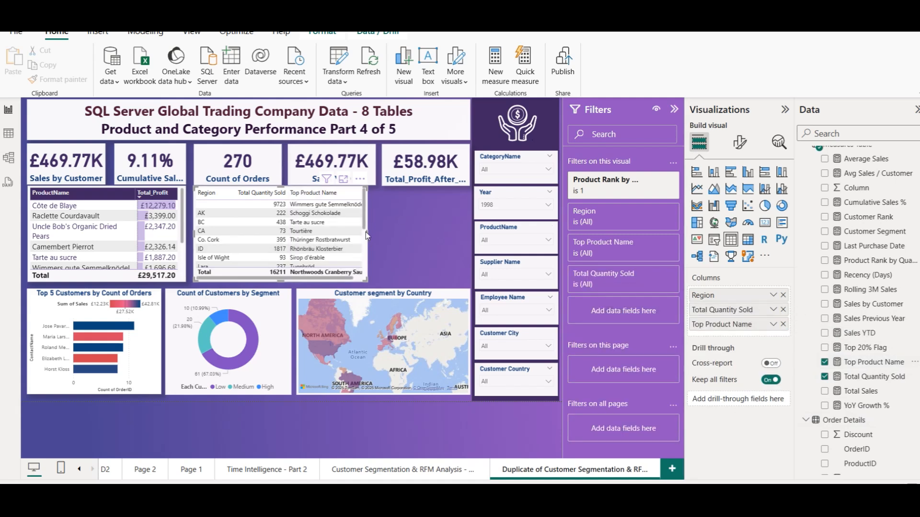
left_click_drag(369, 229, 398, 238)
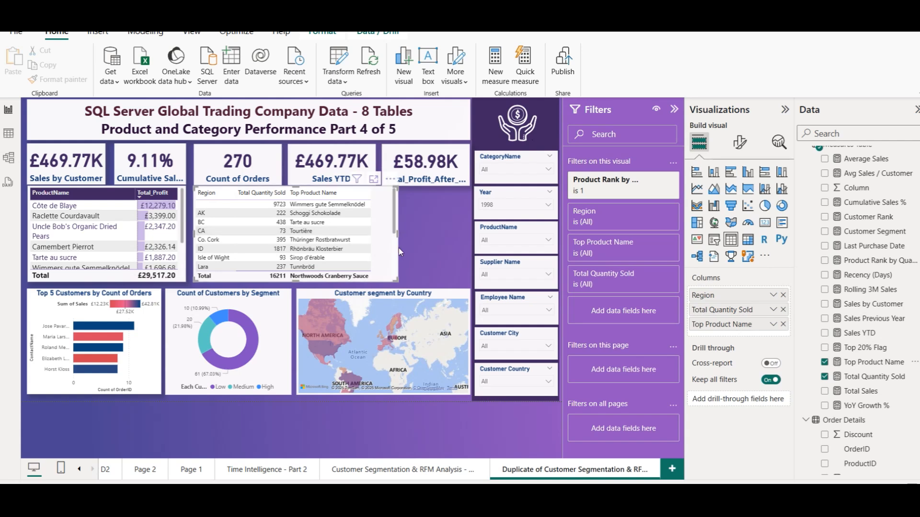
left_click_drag(397, 234, 380, 239)
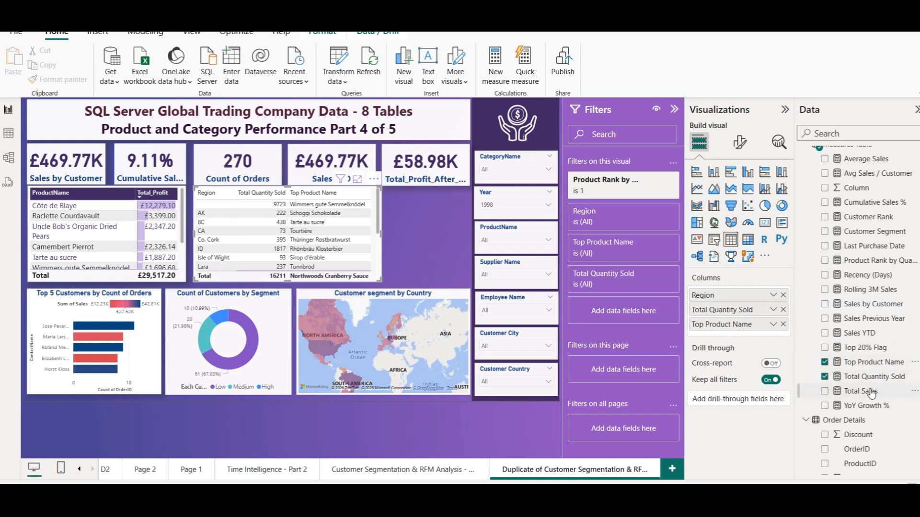
- Try ASC as the sort order of TOPN in the Top Product Name measure
left_click(871, 365)
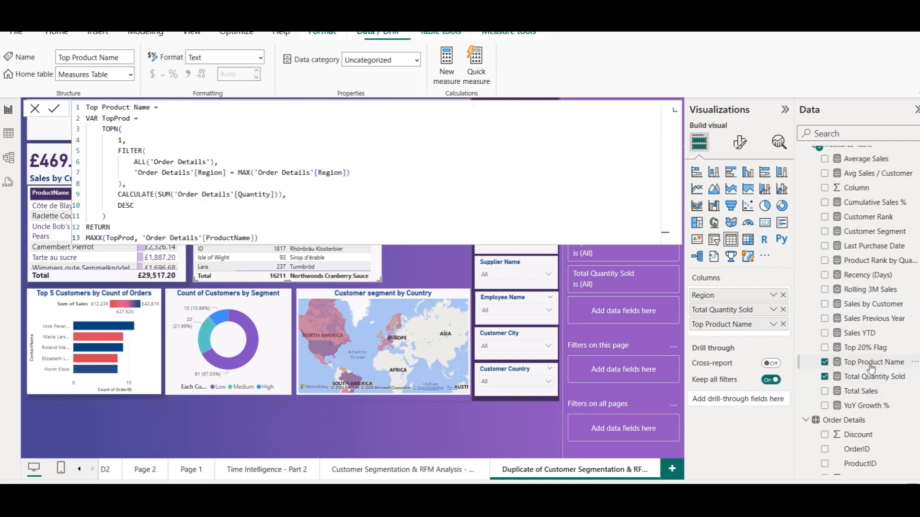
double_click(129, 205)
type("AC")
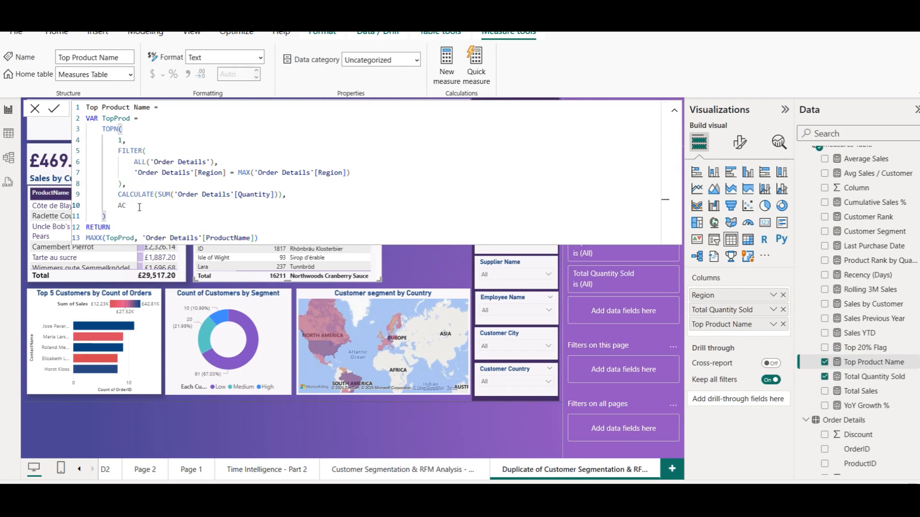
key("BackSpace")
type("SC")
left_click(54, 109)
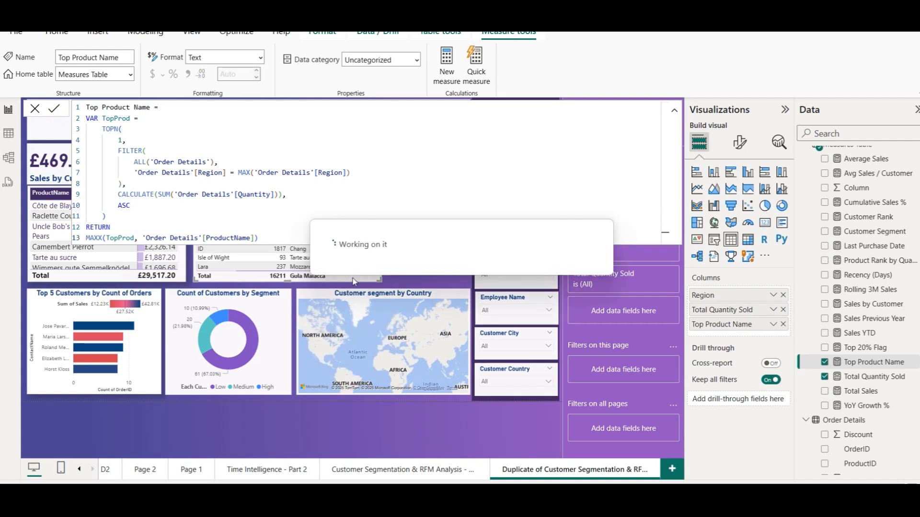
left_click(398, 255)
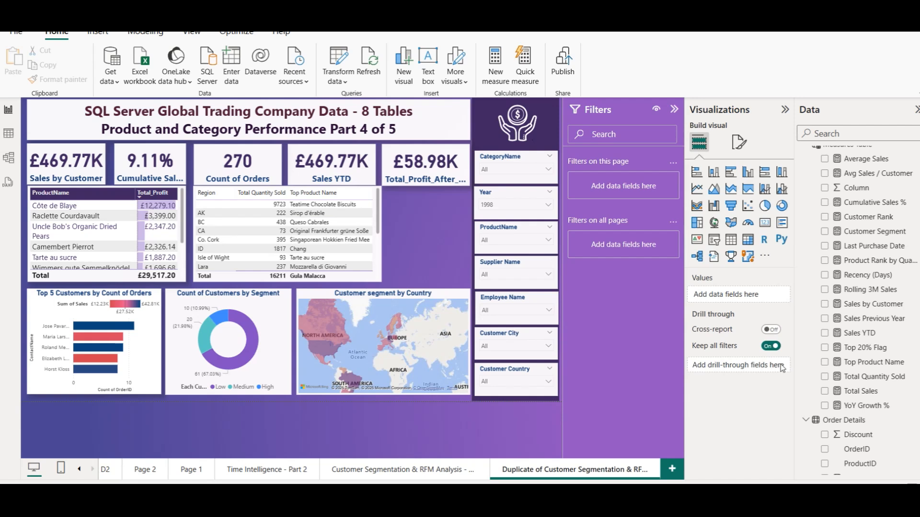
- Set the sort order in Top Product Name back to DESC, and review its Region filter and ProductName result
left_click(868, 363)
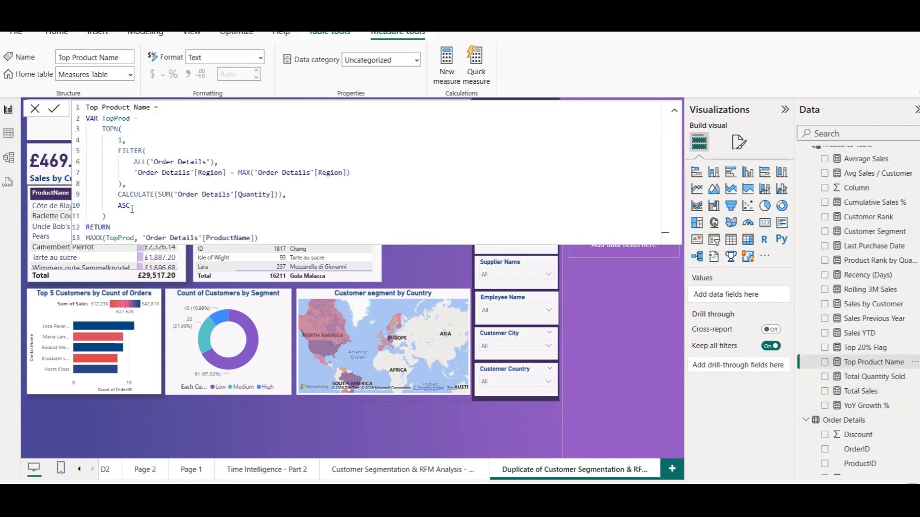
double_click(121, 206)
type("DESC")
key("ctrl+a")
left_click(54, 108)
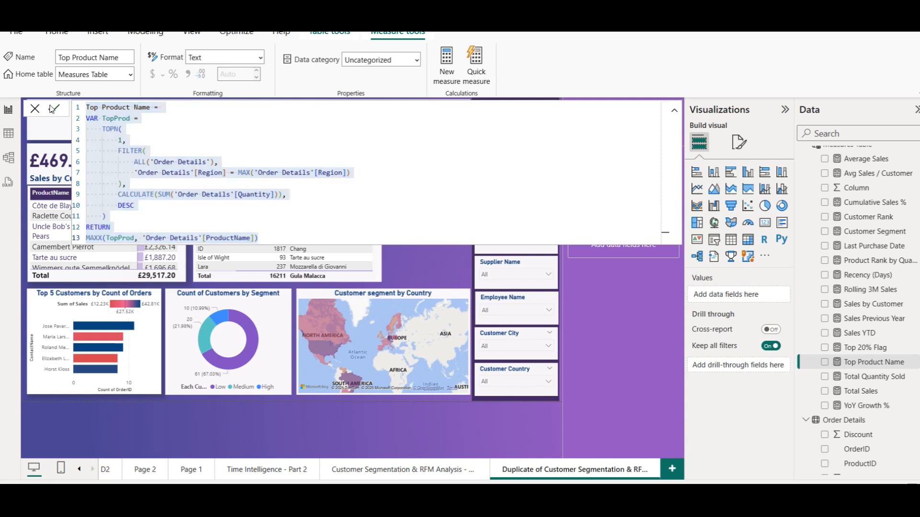
left_click(238, 152)
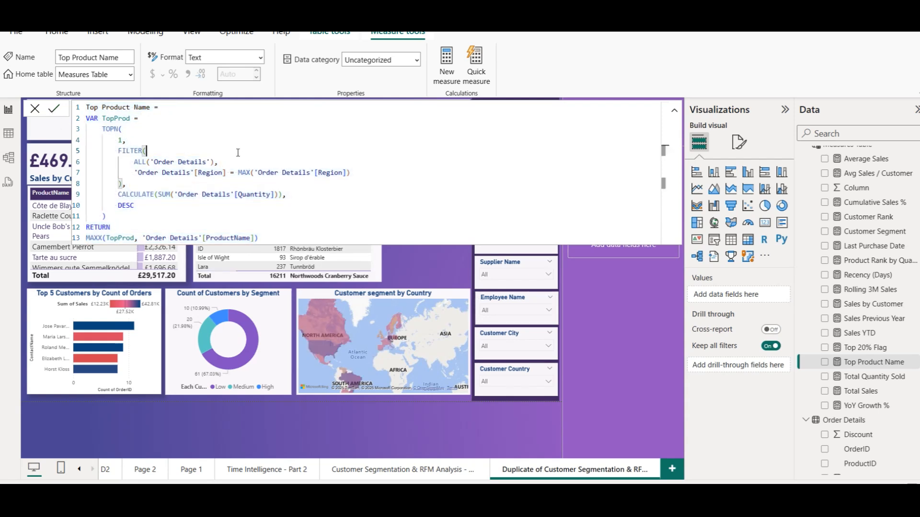
double_click(204, 175)
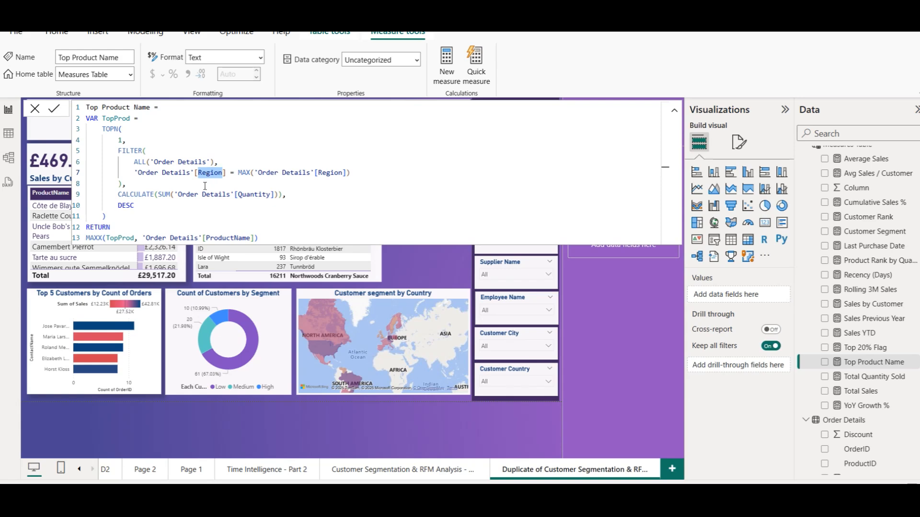
double_click(231, 238)
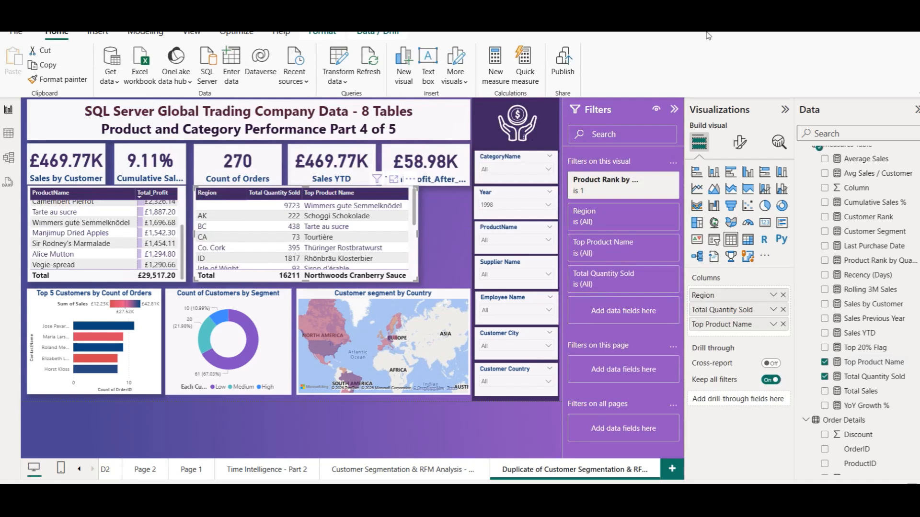
- Try the region table without Total Quantity Sold, and undo the column's removal
left_click(740, 143)
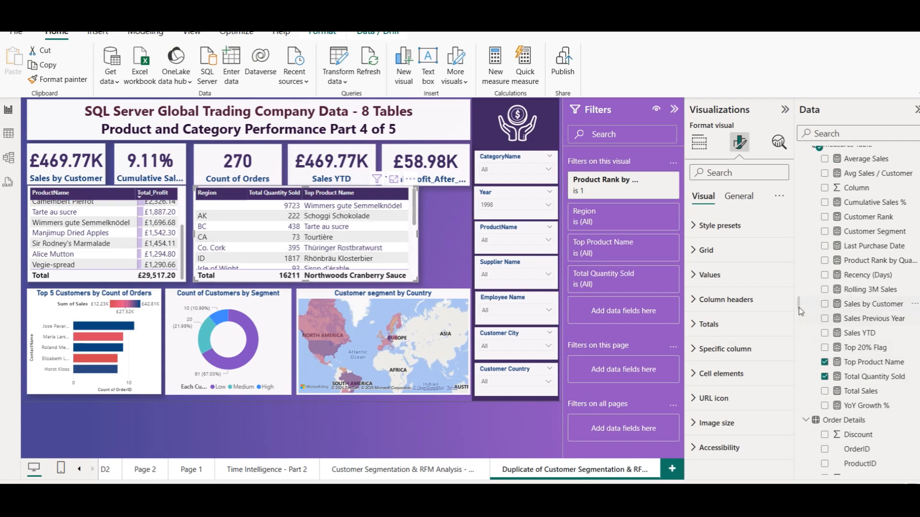
left_click(700, 149)
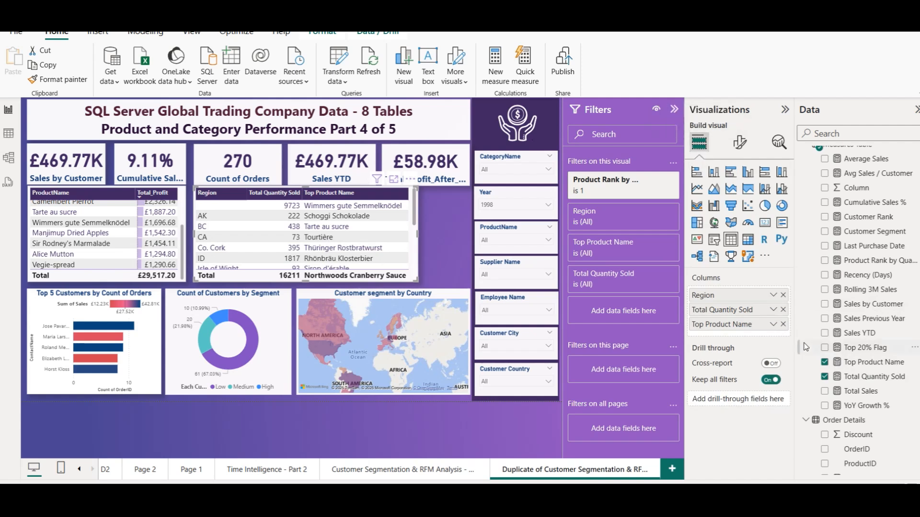
left_click(783, 310)
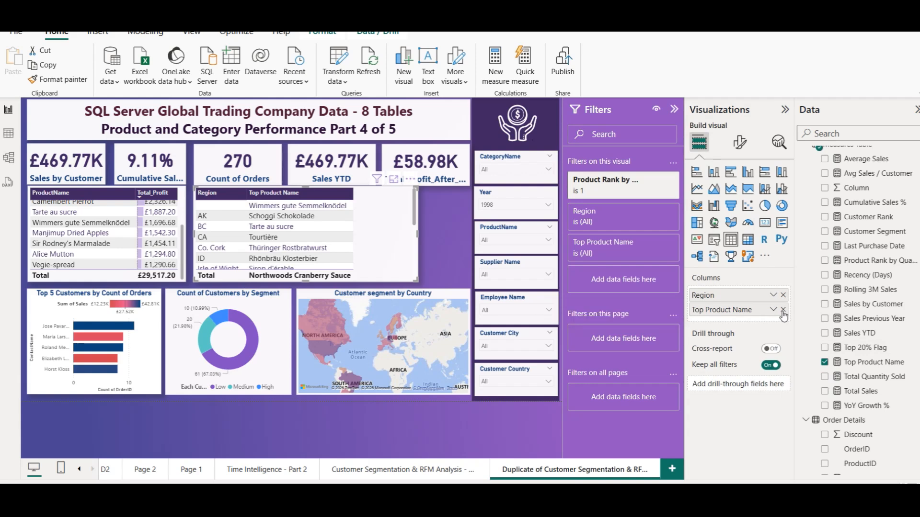
key("ctrl+z")
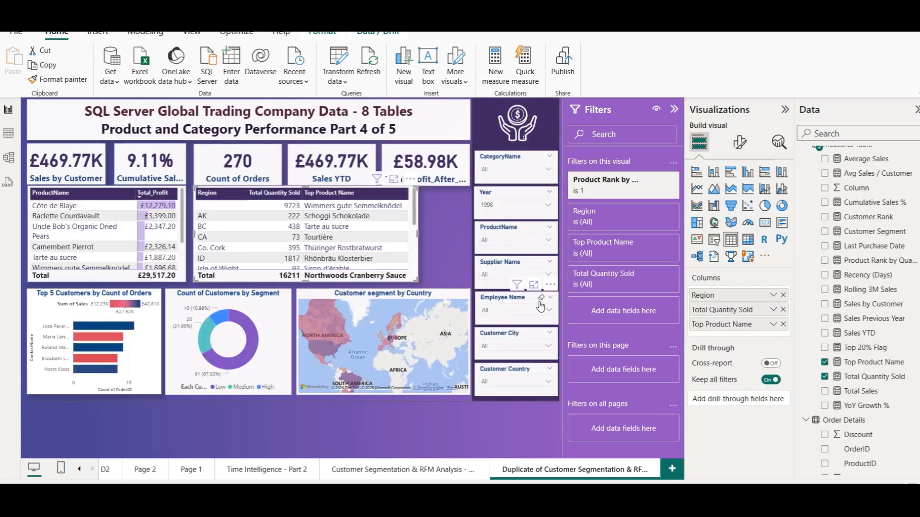
- Widen the region table to reach the slicer column, and widen its Region and Total Quantity Sold columns to fill the space
left_click_drag(417, 235, 469, 237)
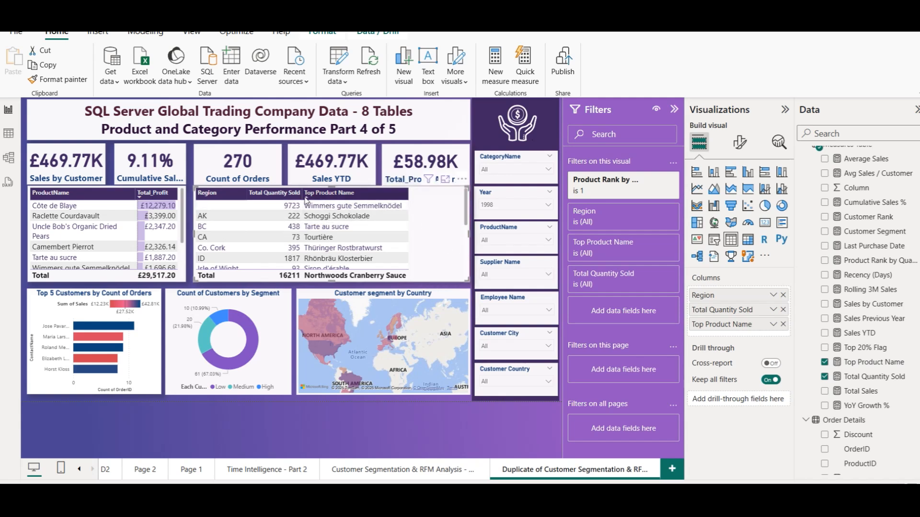
left_click_drag(302, 197, 357, 197)
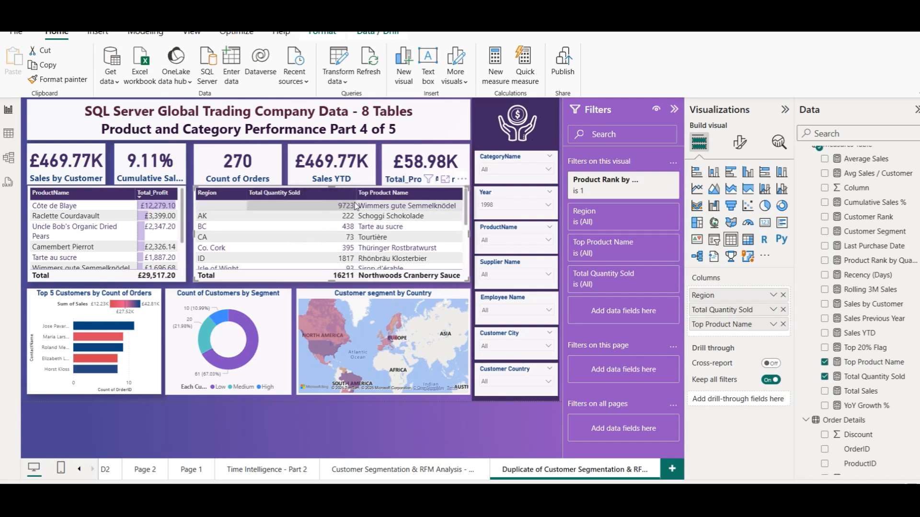
left_click_drag(246, 192, 254, 192)
left_click_drag(365, 193, 353, 194)
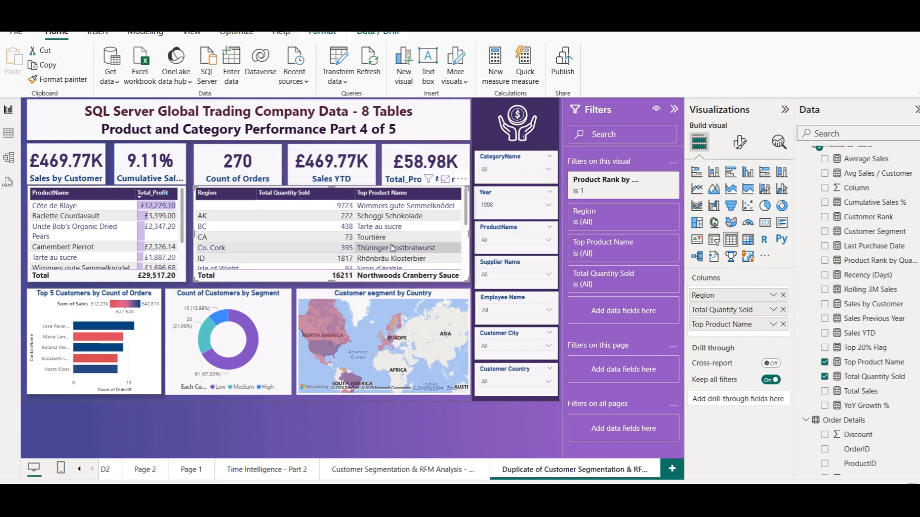
- Sort the region table by Total Quantity Sold in descending order and turn on background color formatting for that column
left_click(320, 198)
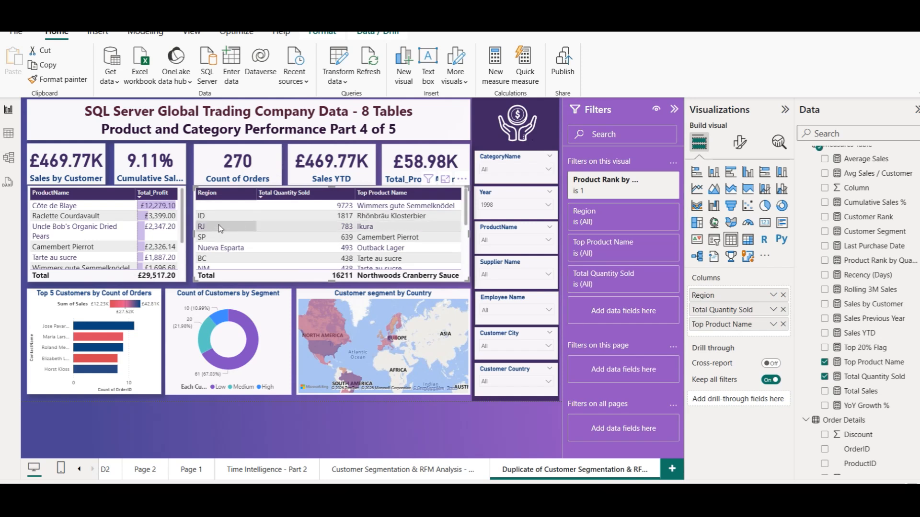
left_click(739, 142)
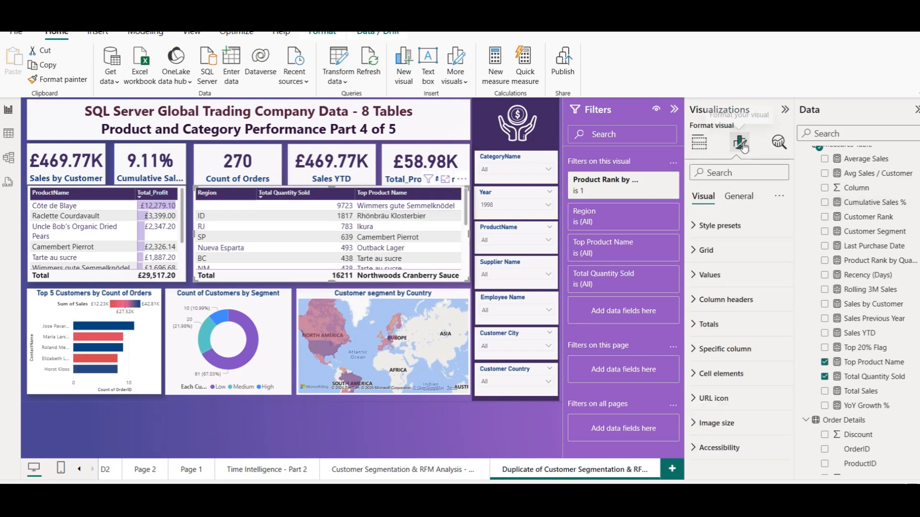
left_click(740, 374)
scroll(714, 311, "down", 3)
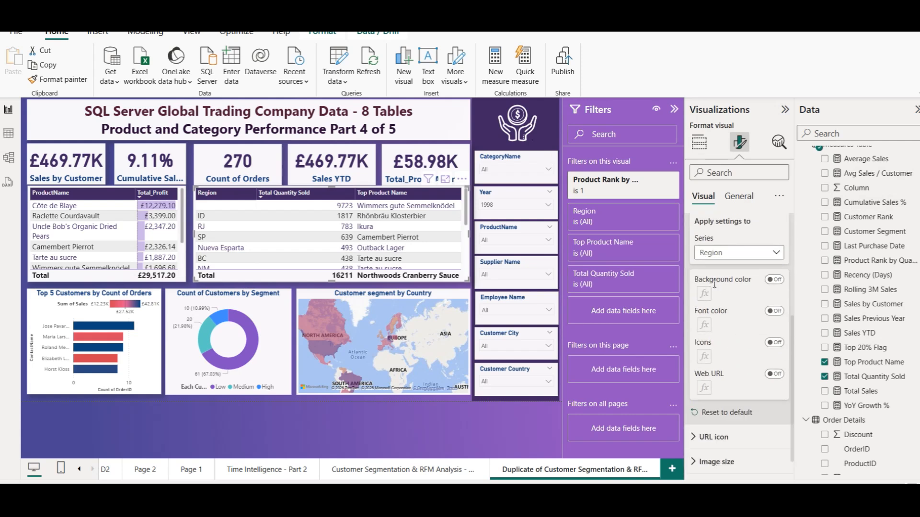
left_click(720, 254)
left_click(730, 280)
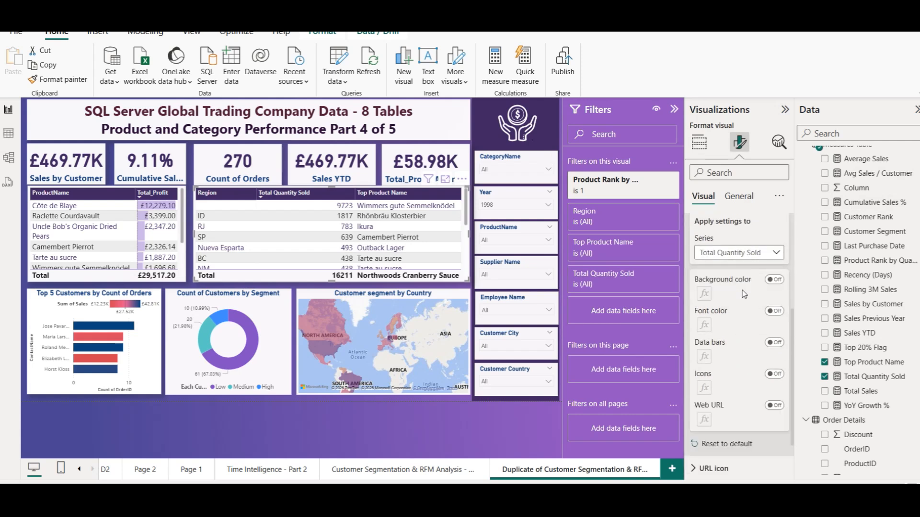
left_click(772, 313)
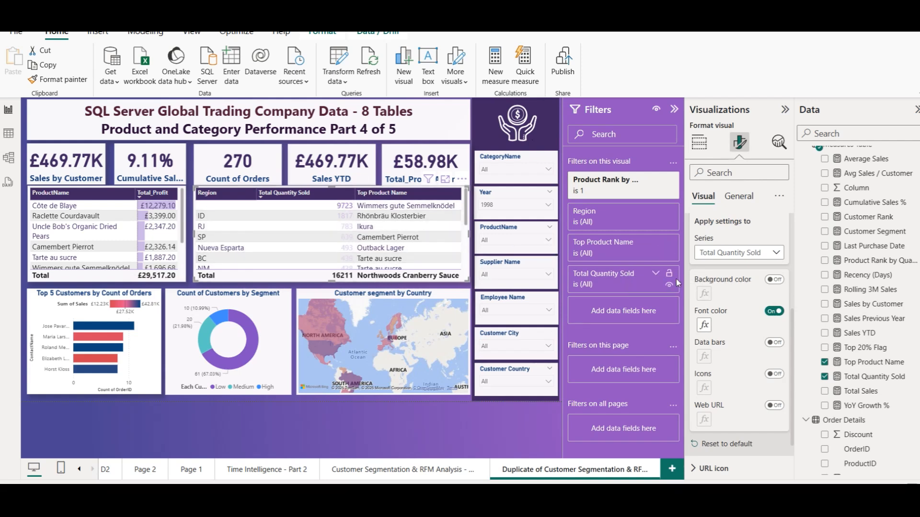
left_click(774, 312)
left_click(772, 280)
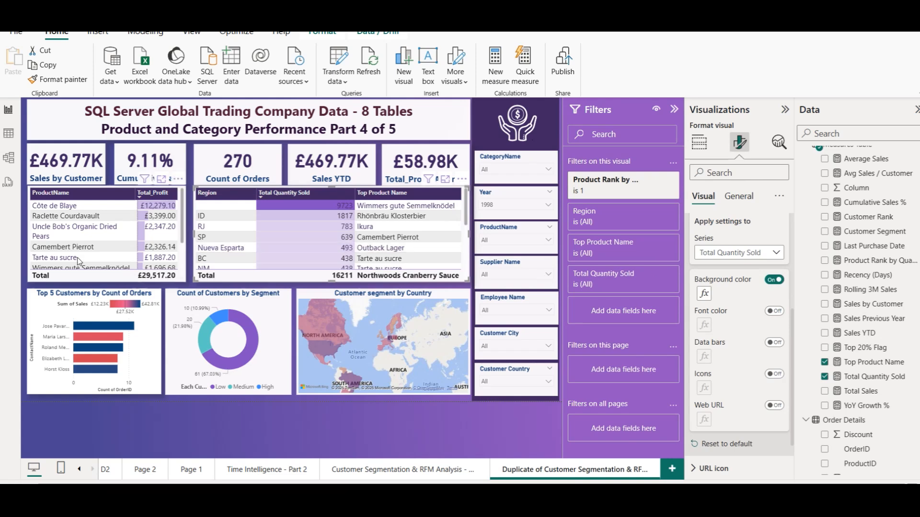
- Set the highest-value color of the Total Quantity Sold background gradient to light teal and deselect the table
left_click(704, 293)
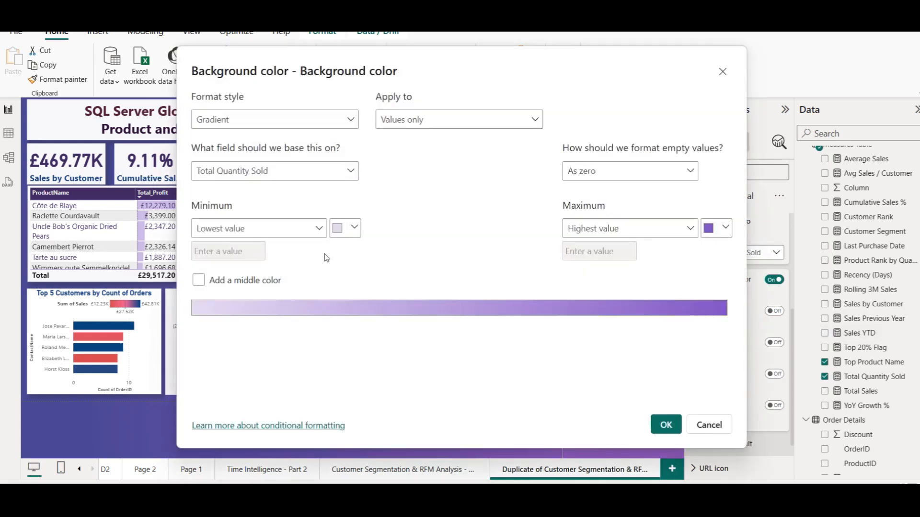
left_click(714, 230)
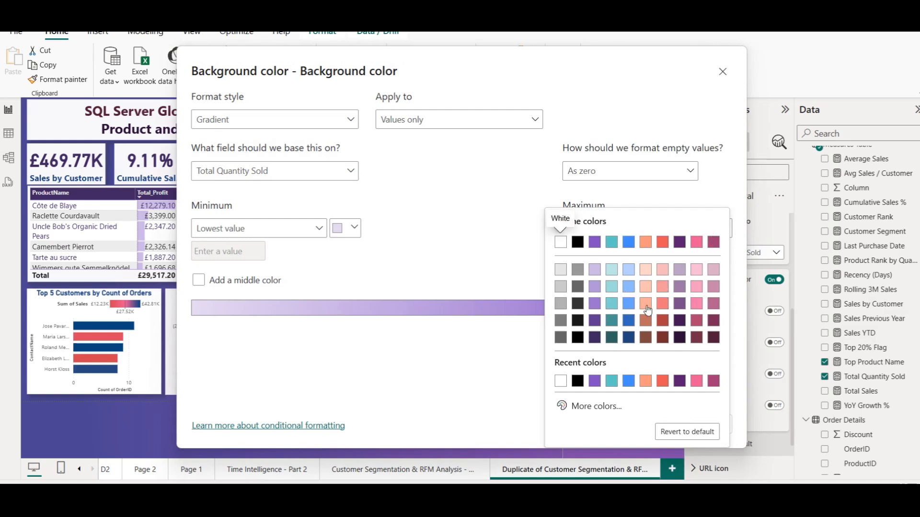
left_click(611, 270)
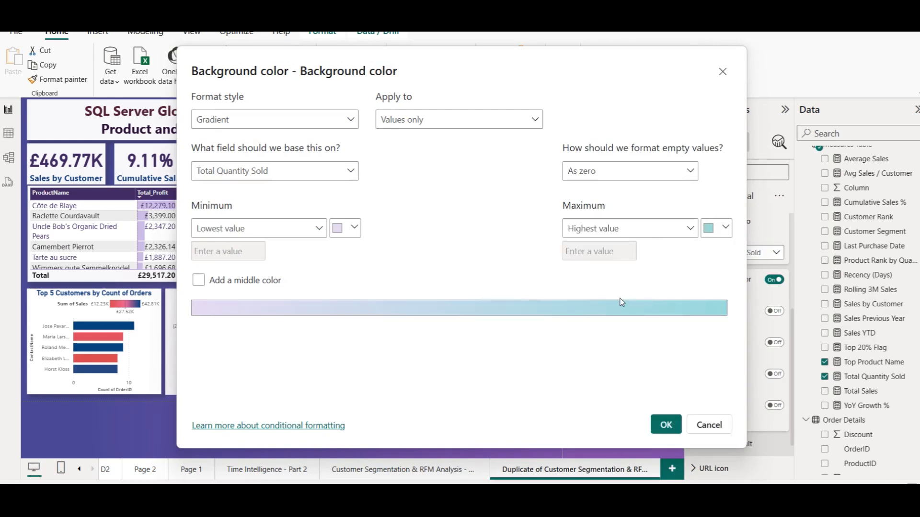
left_click(665, 425)
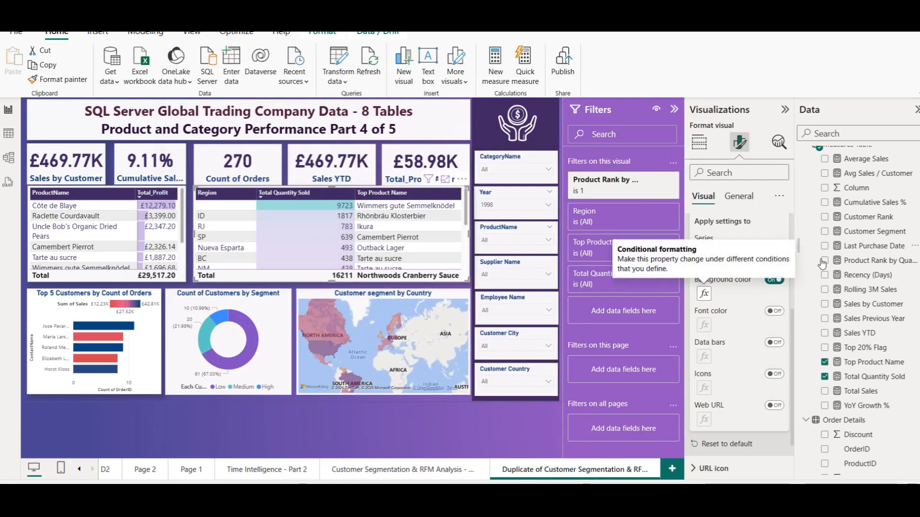
left_click(432, 420)
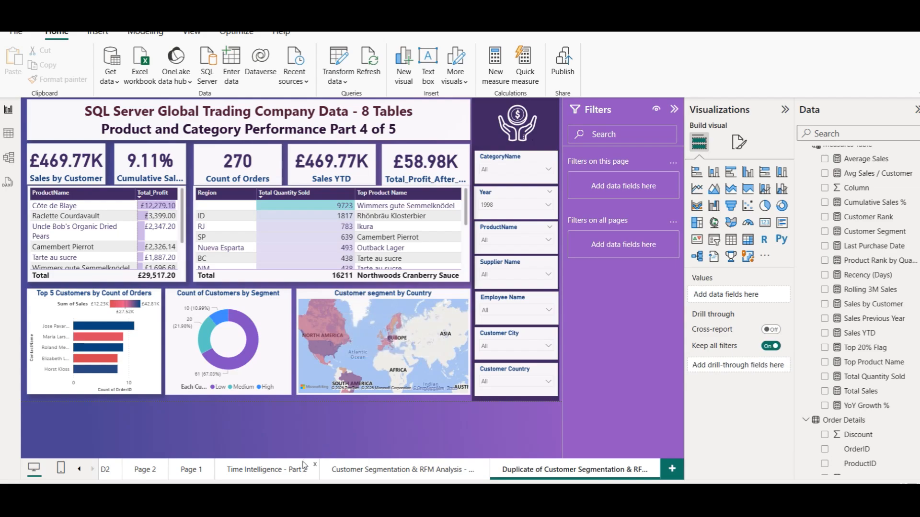
- Switch to the browser to read the Part 4 Product and Category Performance tasks, and return to the Power BI report
left_click(329, 500)
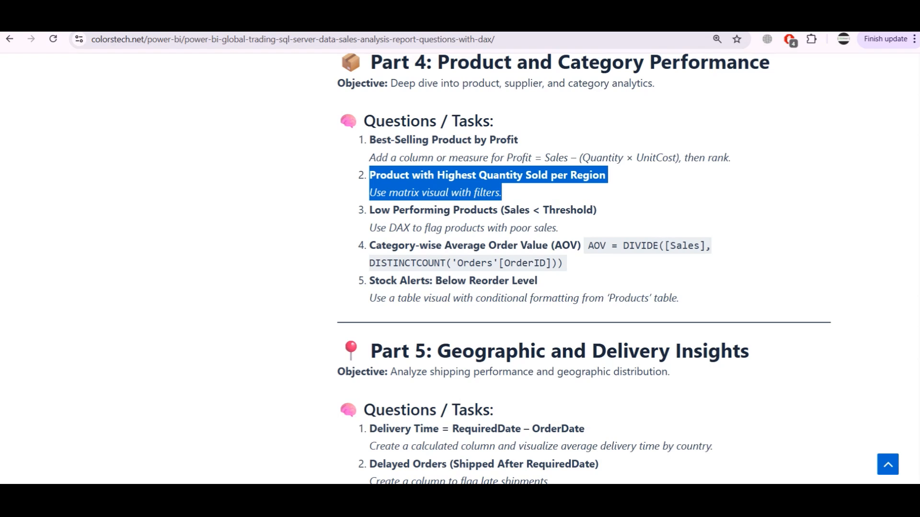
left_click(362, 495)
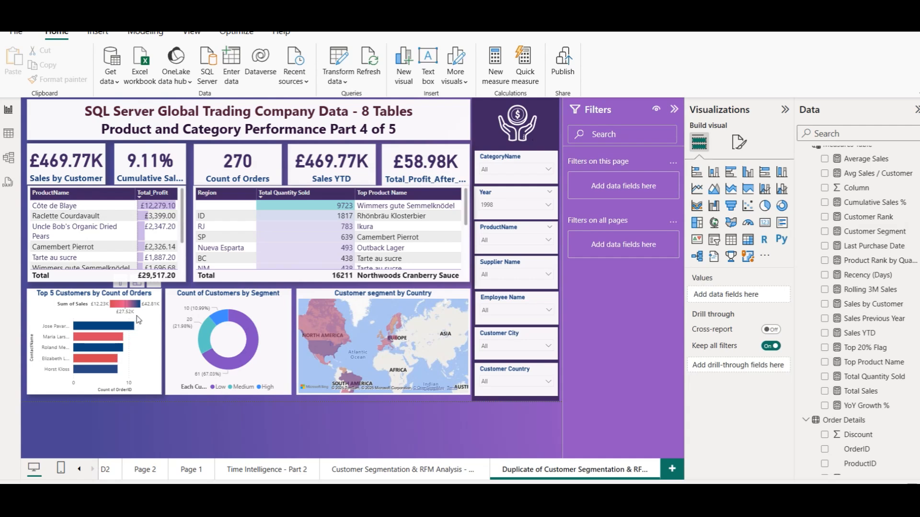
- Delete the Count of Customers by Segment donut chart and widen the Top 5 Customers bar chart to match the table above it
left_click(156, 311)
left_click(254, 306)
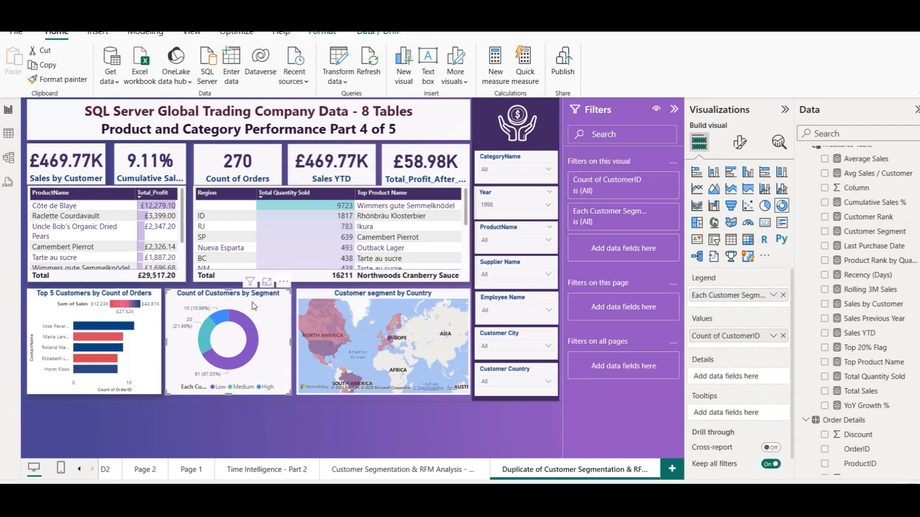
key("Delete")
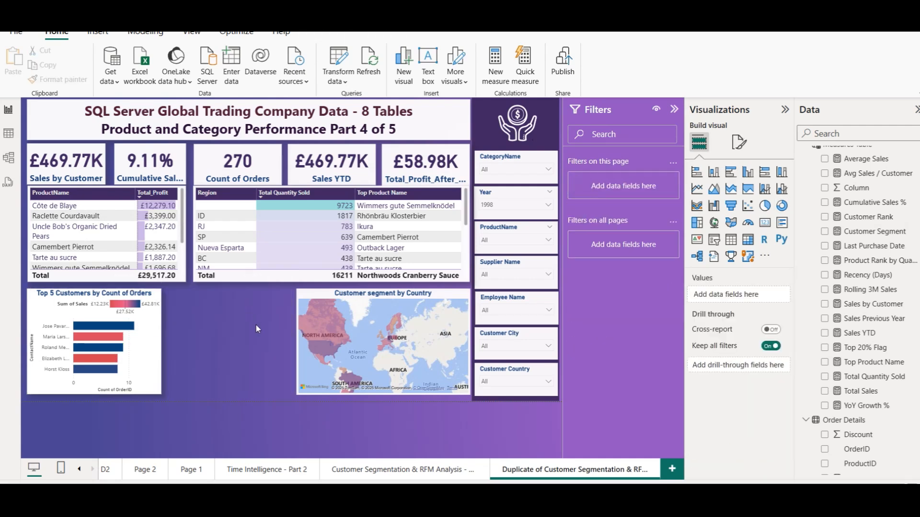
left_click(161, 344)
left_click_drag(161, 342, 185, 343)
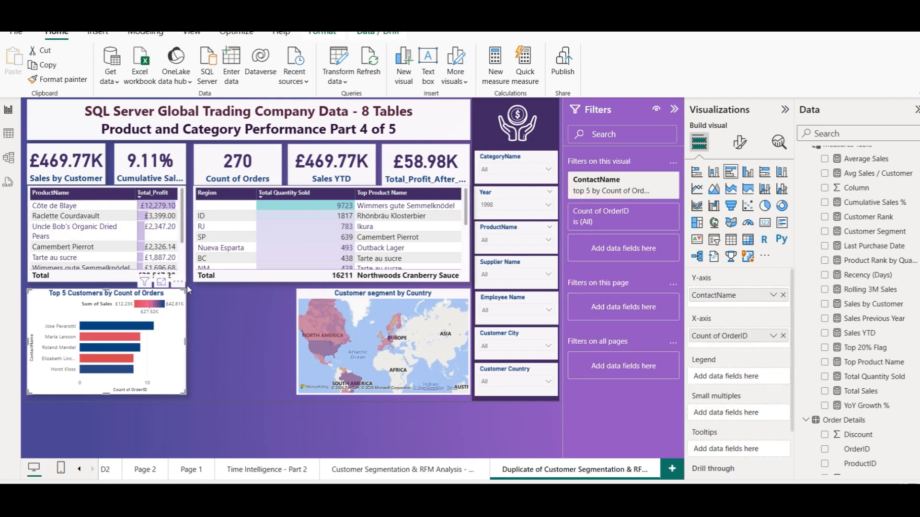
- Duplicate the ProductName and Total_Profit table into the free area below, and delete the Top 5 Customers by Count of Orders bar chart
left_click(79, 280)
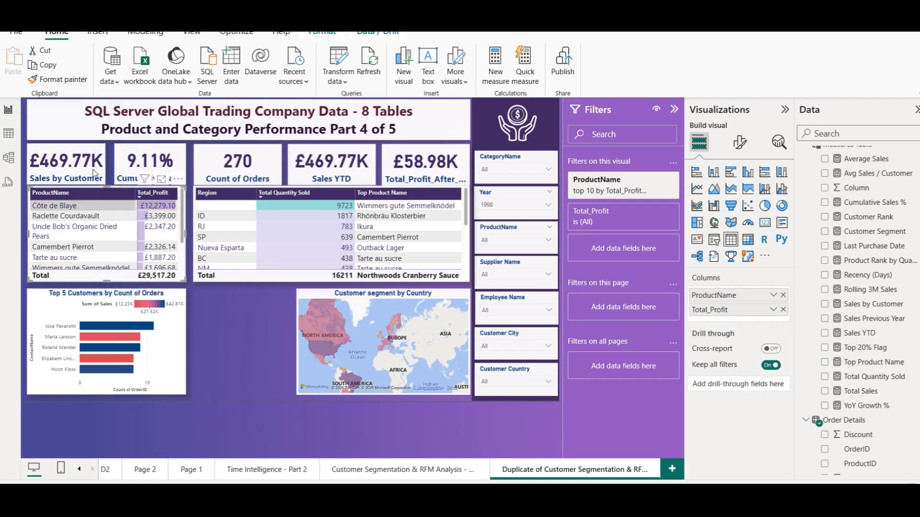
left_click(48, 65)
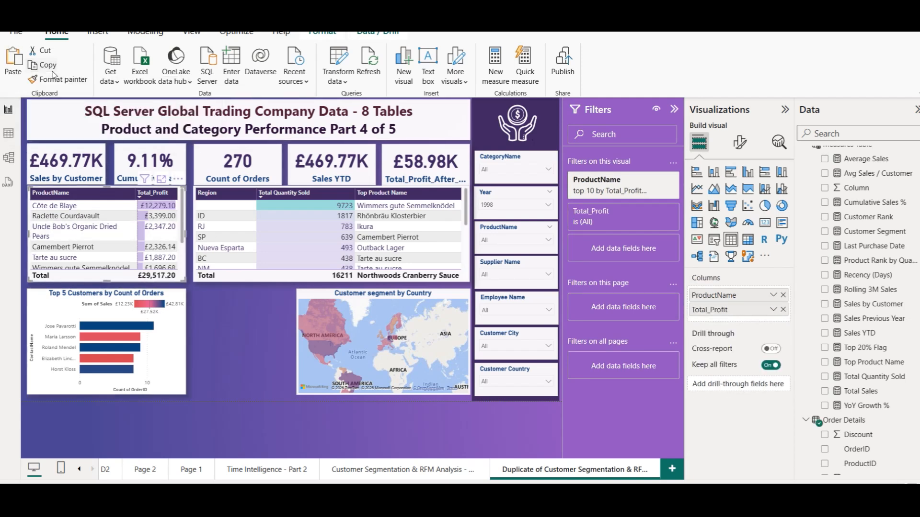
left_click(13, 60)
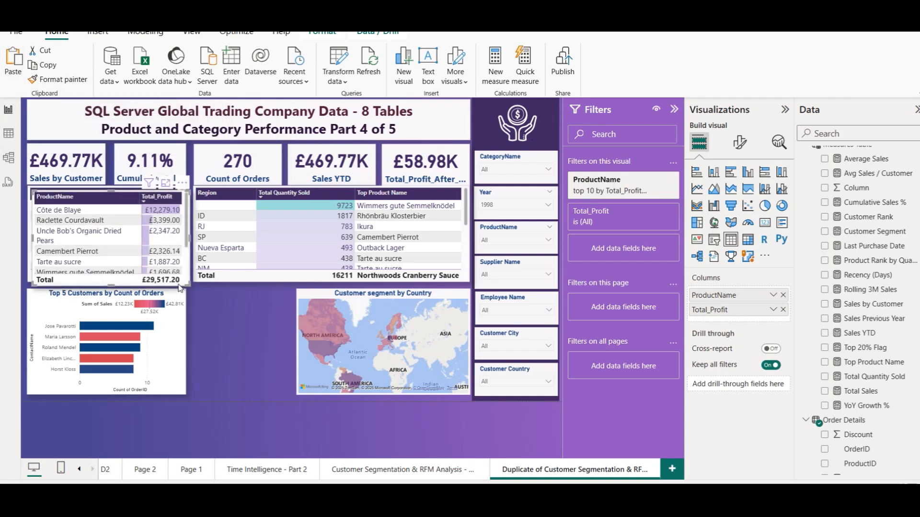
left_click_drag(177, 281, 275, 398)
left_click(80, 296)
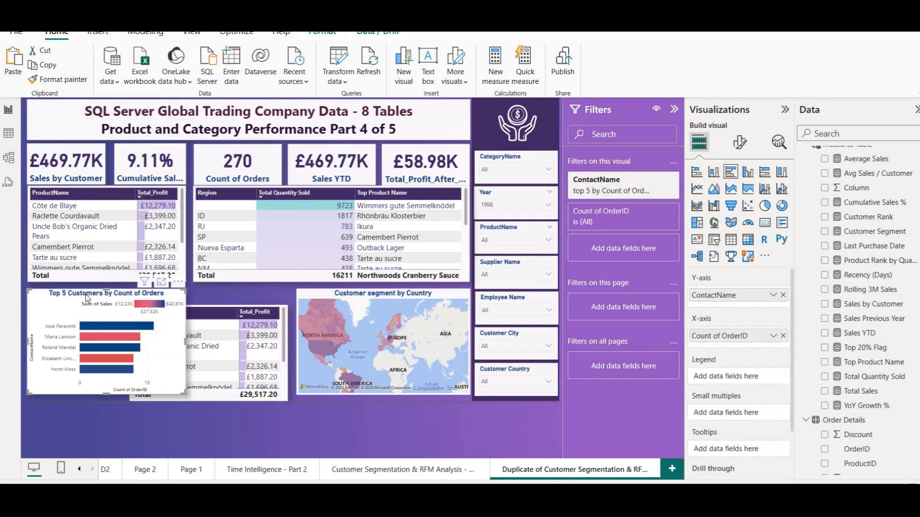
key("Delete")
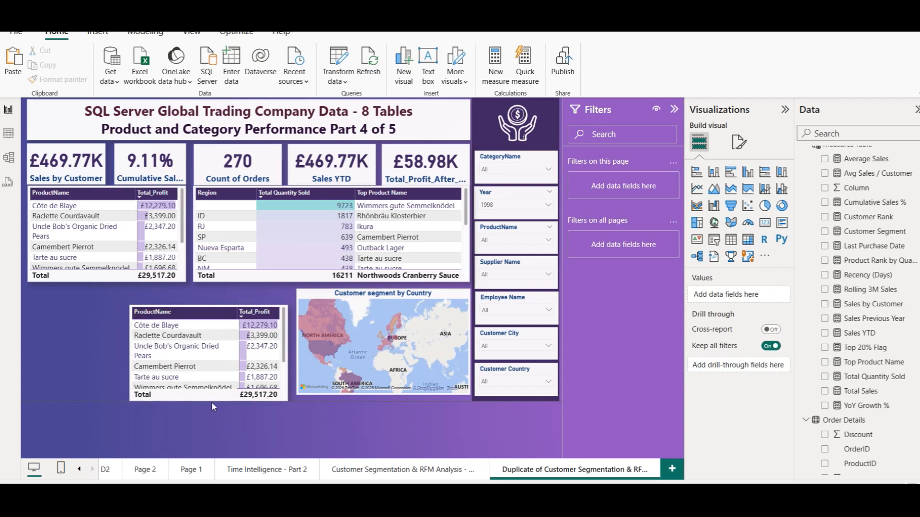
- Place the copied table directly under the original and stretch its lower edge down to about the bottom of the map
left_click_drag(212, 402, 110, 385)
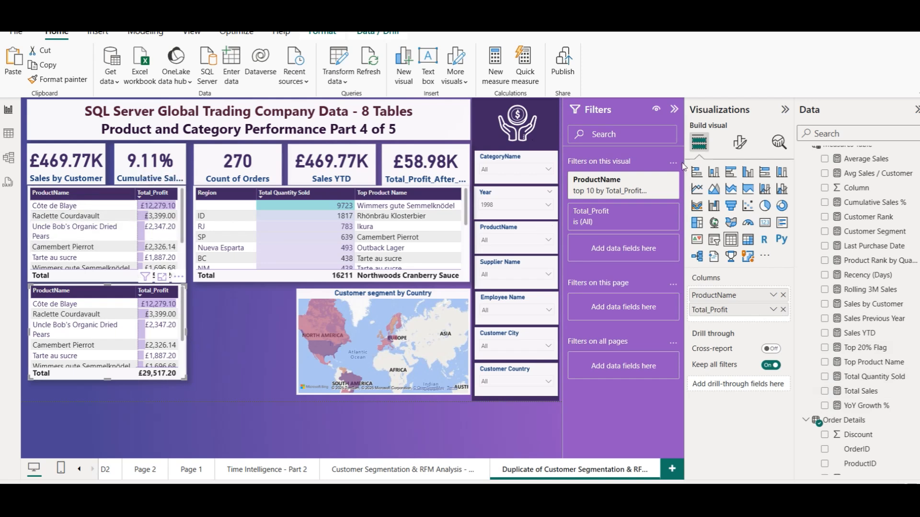
left_click(671, 108)
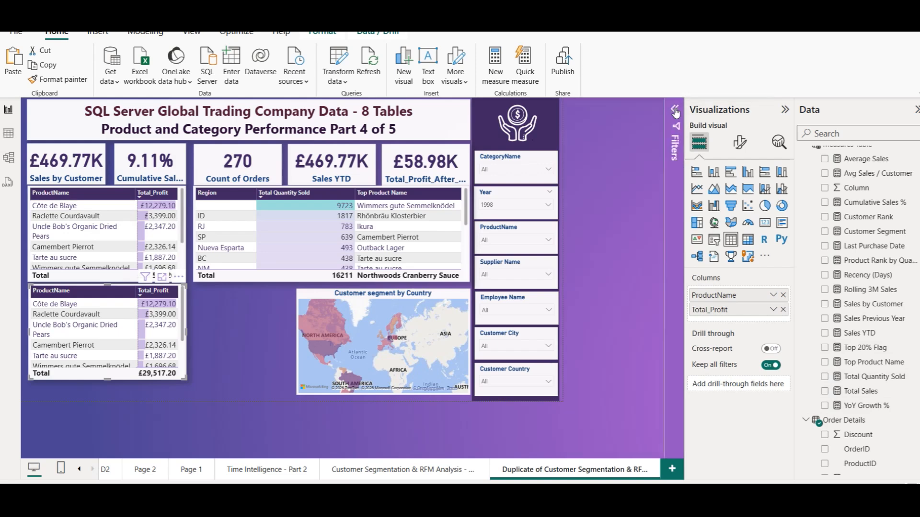
left_click_drag(126, 428, 124, 441)
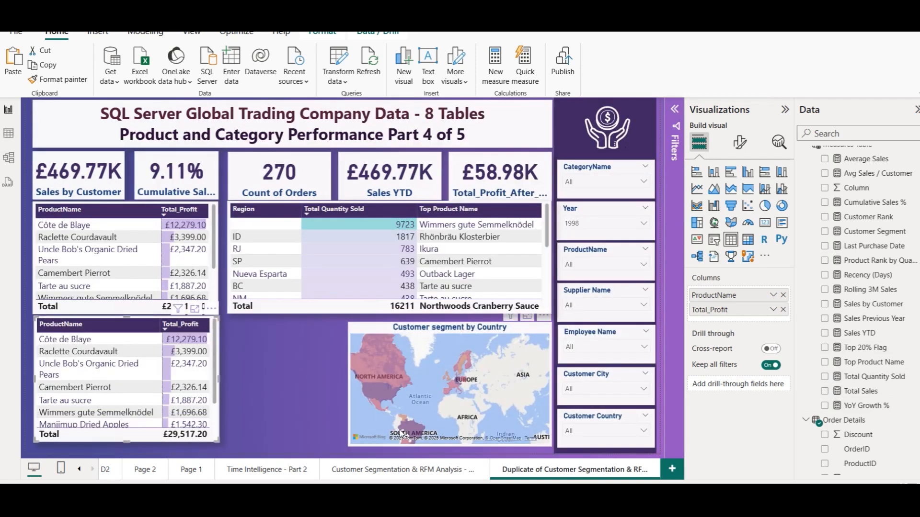
- Replace Total_Profit with Total Sales in the copied table and narrow its ProductName column so the sales values fit
left_click(783, 309)
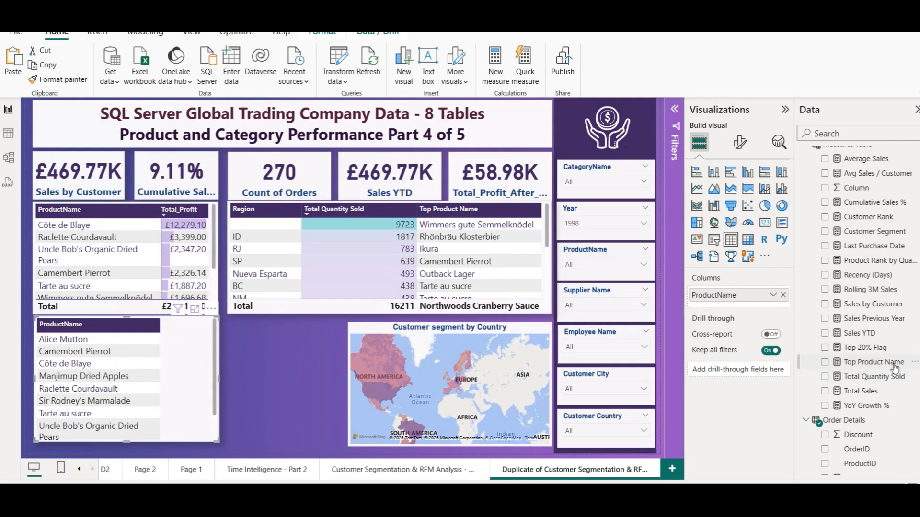
left_click_drag(886, 393, 750, 305)
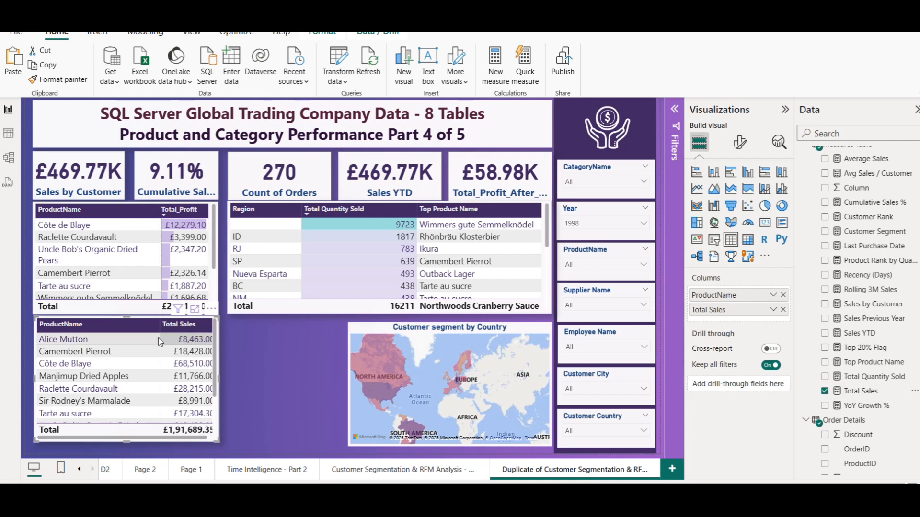
left_click_drag(158, 328, 152, 326)
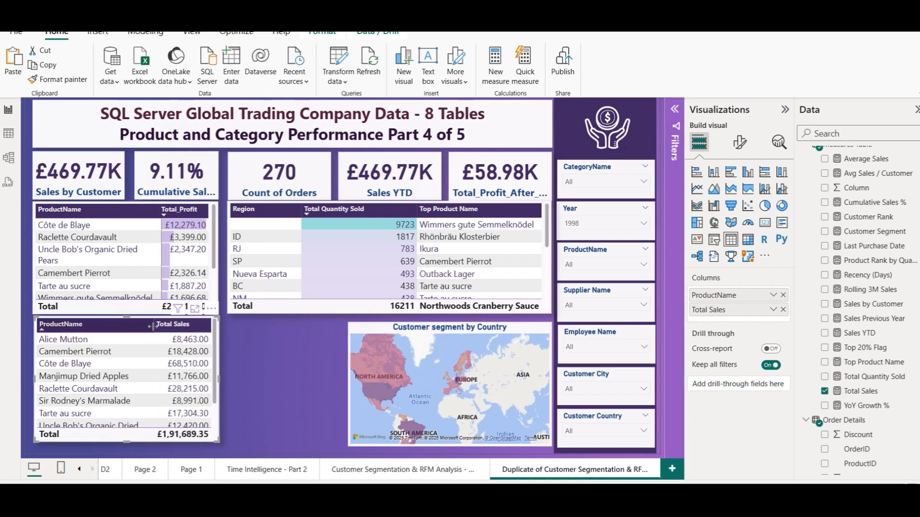
- Sort the copied table by Total Sales in descending order and look through its rows
left_click(172, 331)
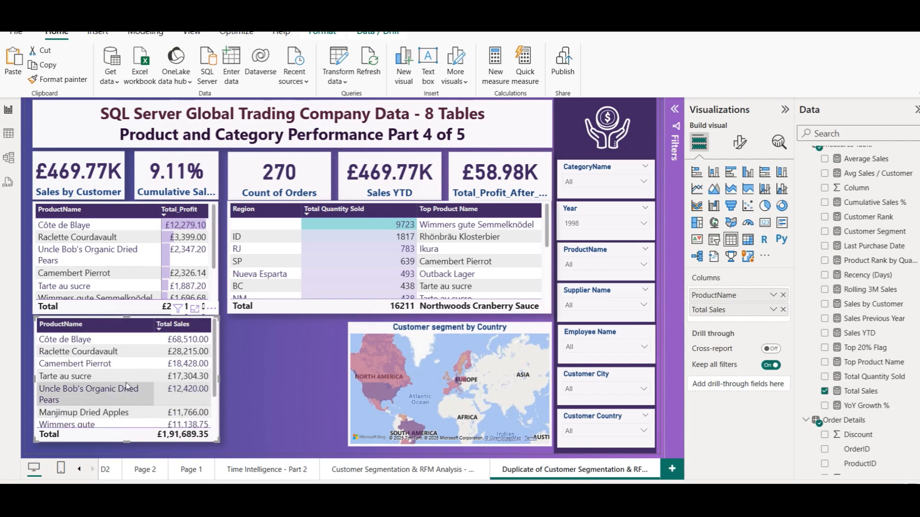
scroll(176, 374, "down", 3)
scroll(176, 373, "up", 3)
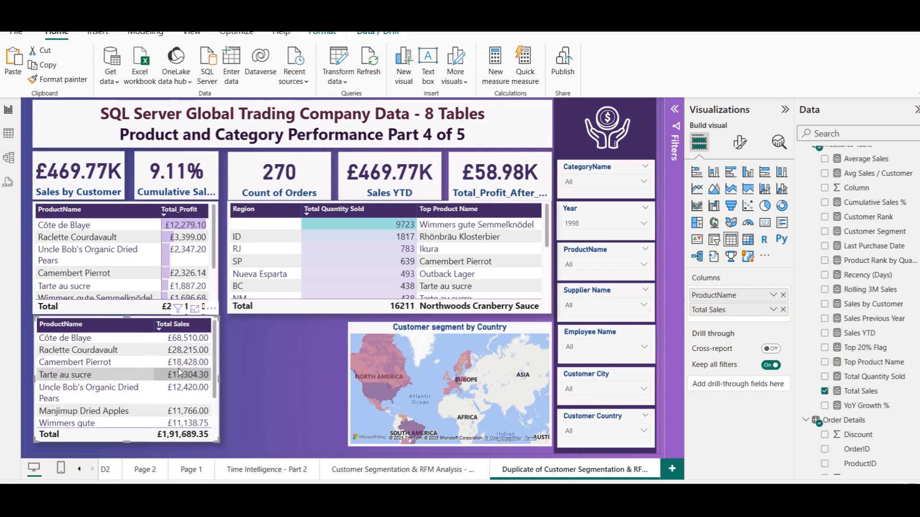
- Clear the top 10 ProductName filter on the copied table and remove its leftover total profit filter
left_click(675, 111)
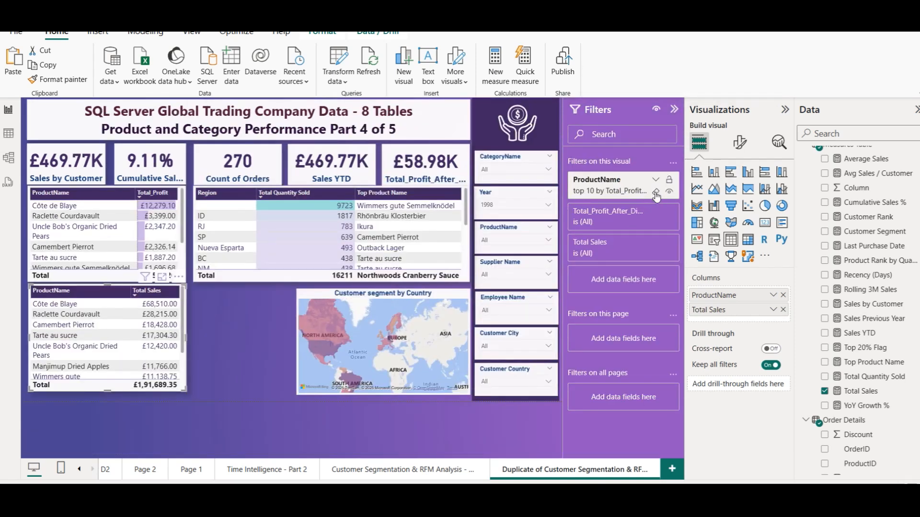
left_click(654, 191)
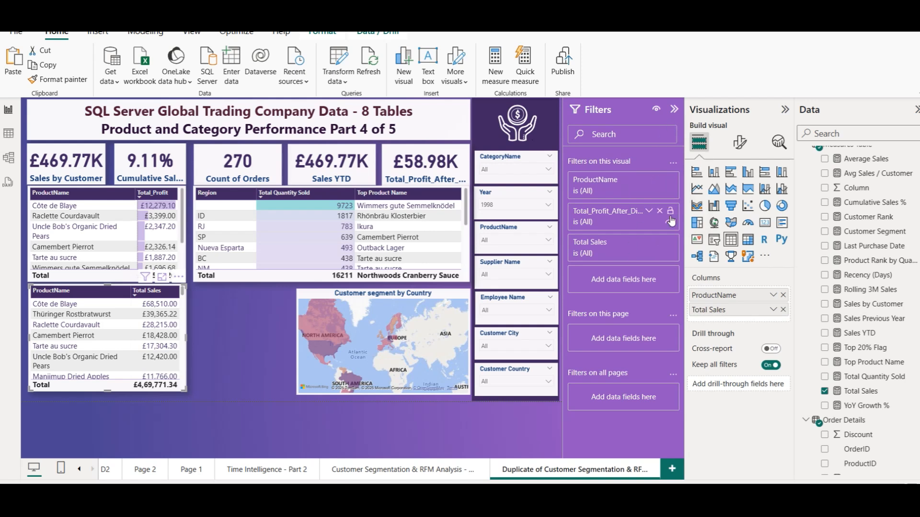
left_click(660, 211)
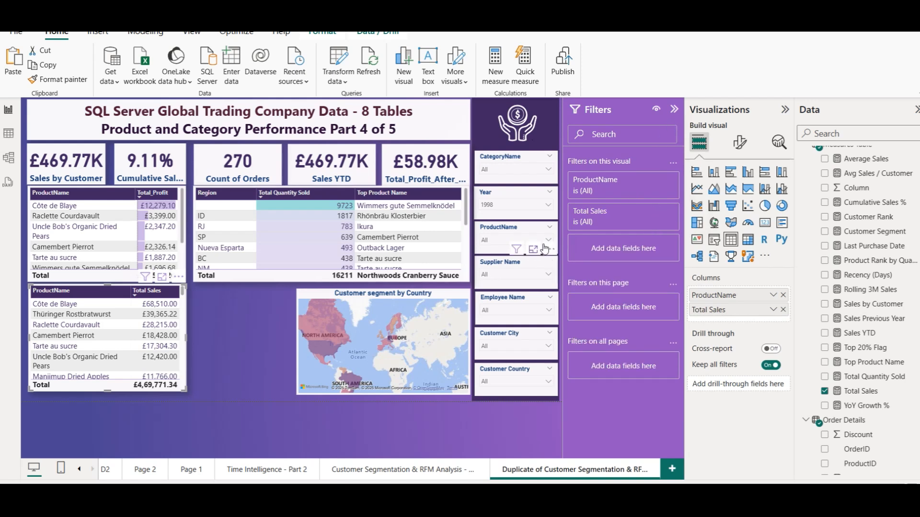
left_click(674, 109)
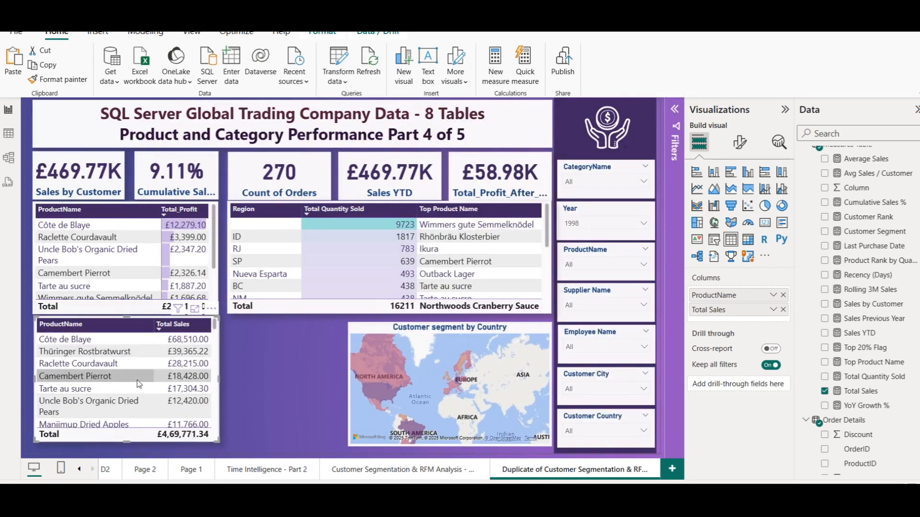
left_click(739, 141)
left_click(748, 374)
scroll(755, 376, "down", 4)
left_click(774, 320)
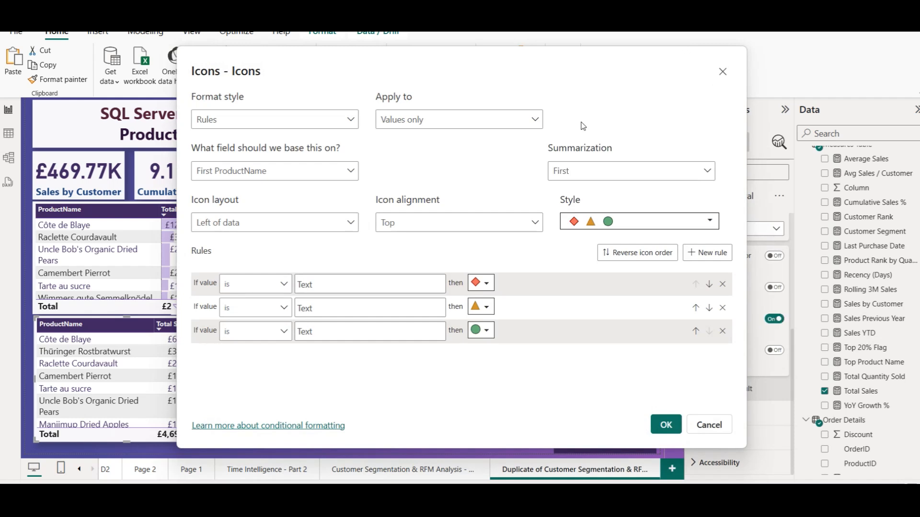
left_click(722, 71)
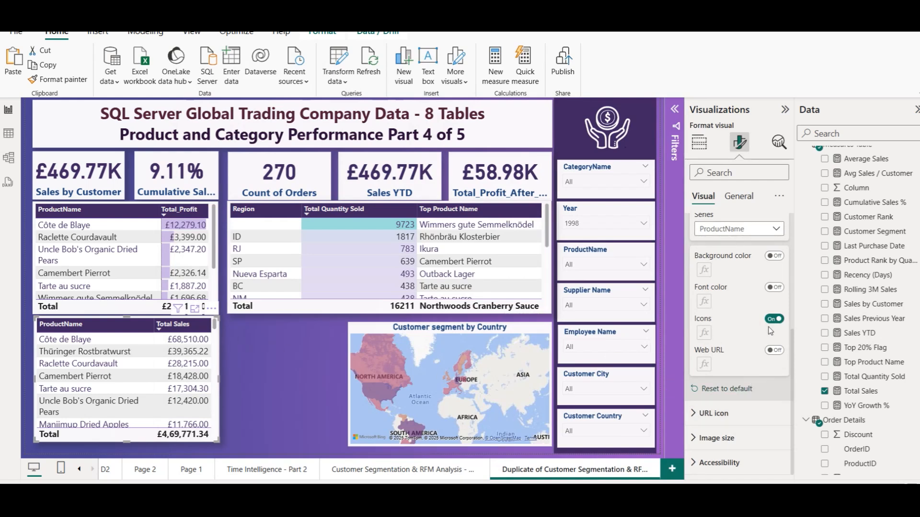
- Base the ProductName icons on Total Sales, with a red diamond below 80 percent and a green circle from 80 to 100 percent
left_click(704, 333)
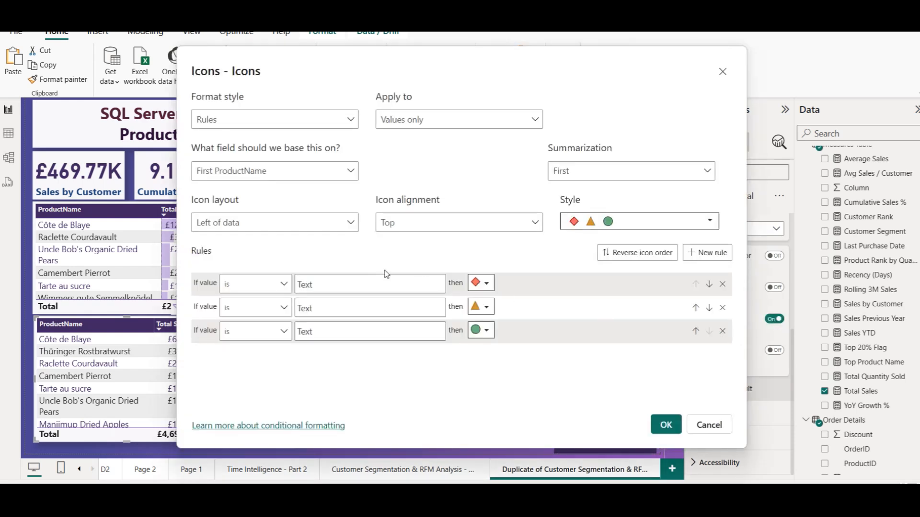
left_click(309, 173)
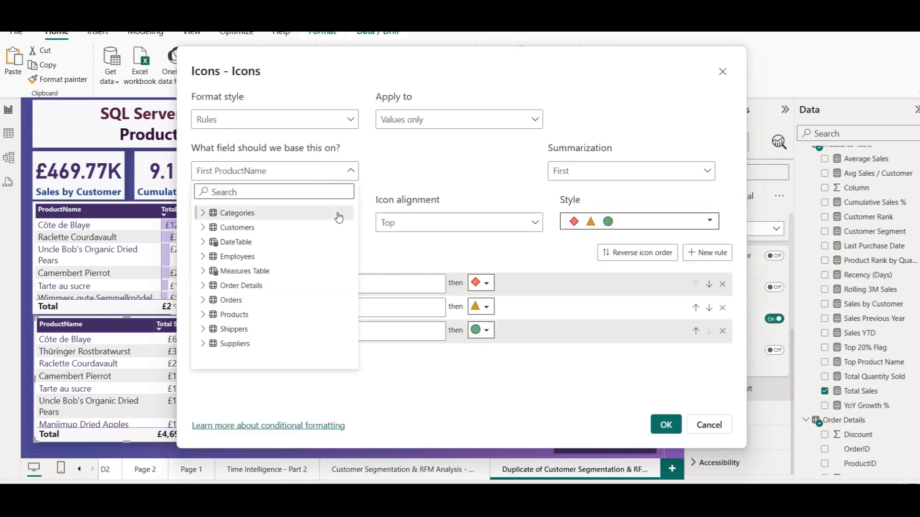
left_click(203, 274)
scroll(248, 289, "down", 5)
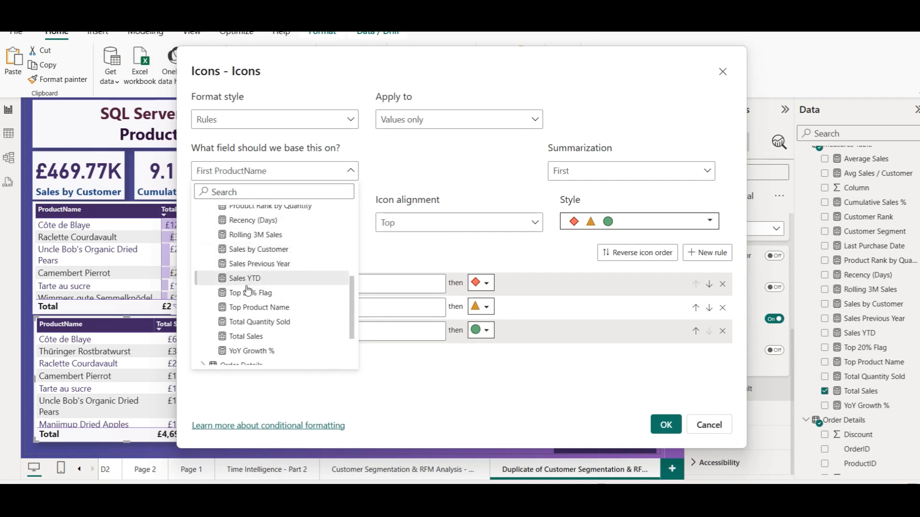
left_click(274, 338)
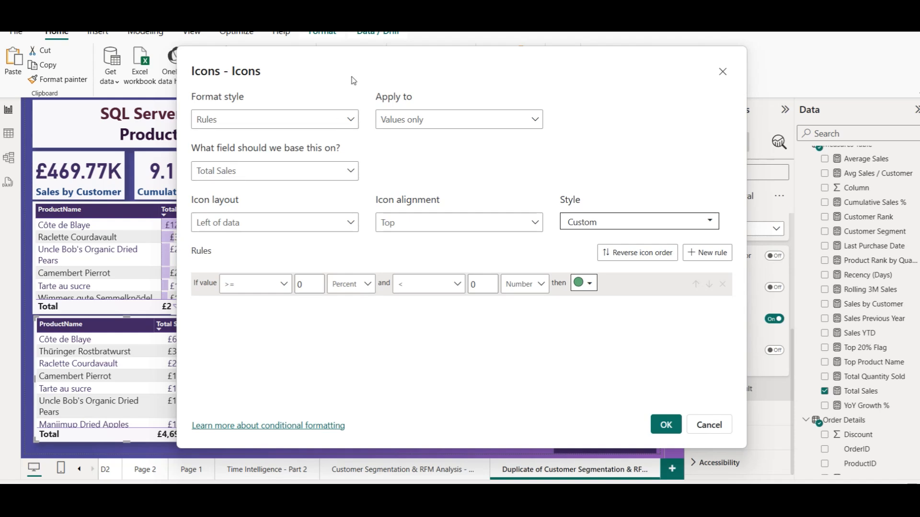
left_click_drag(348, 60, 463, 53)
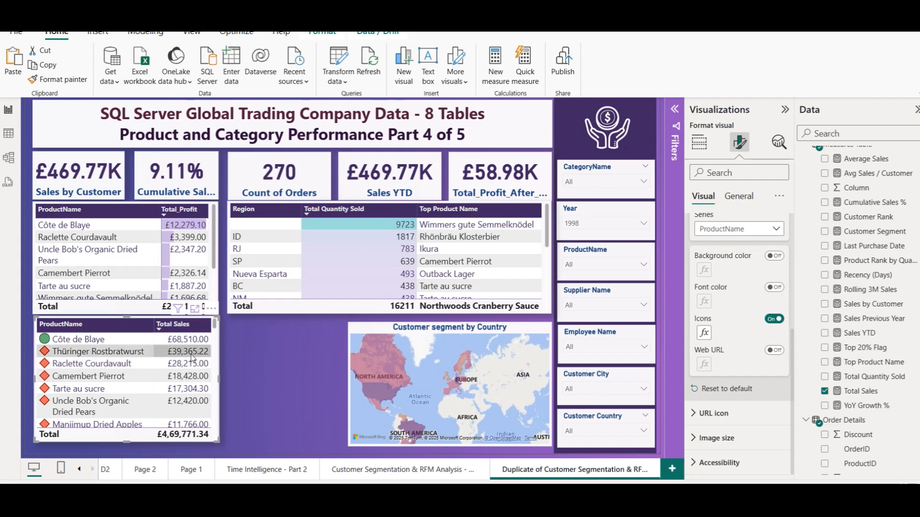
- Try icon rules with a red diamond below 60 percent and a green circle from 60 to 100 percent, checking the table rows
left_click(703, 332)
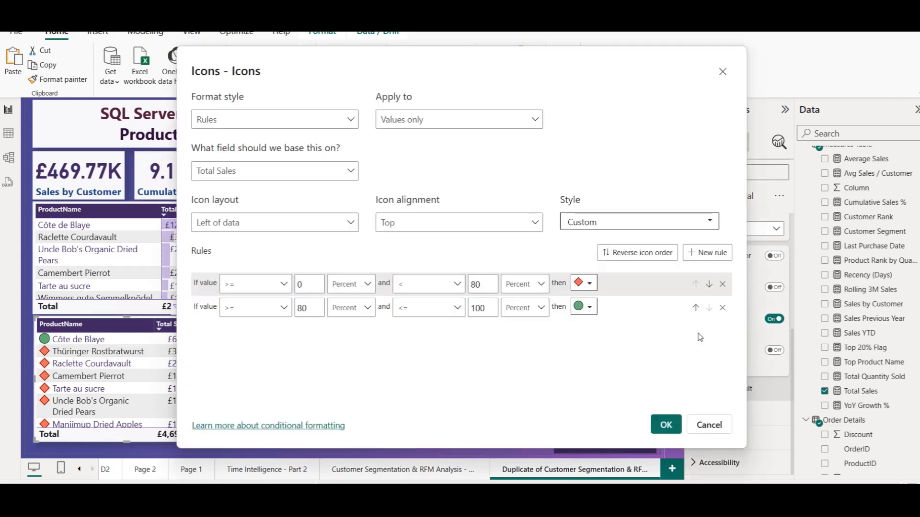
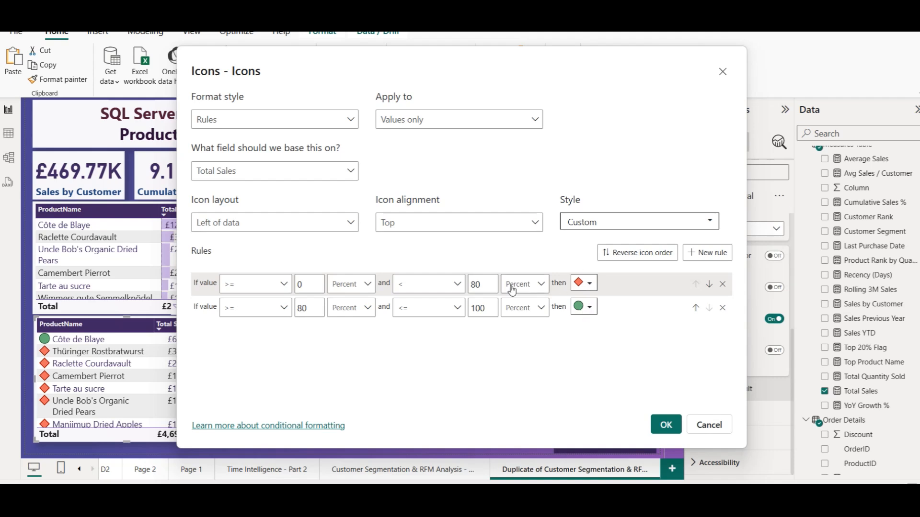
double_click(474, 284)
type("60")
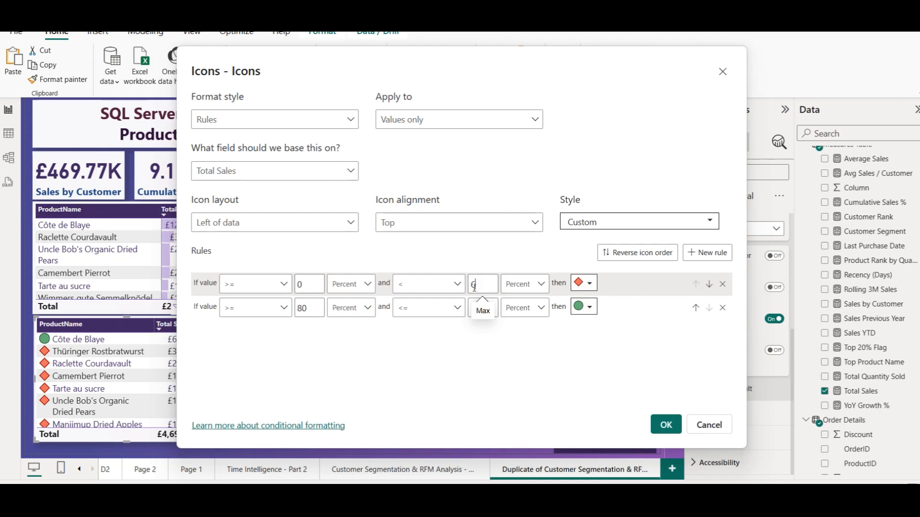
left_click(479, 308)
type("100")
double_click(302, 308)
type("60")
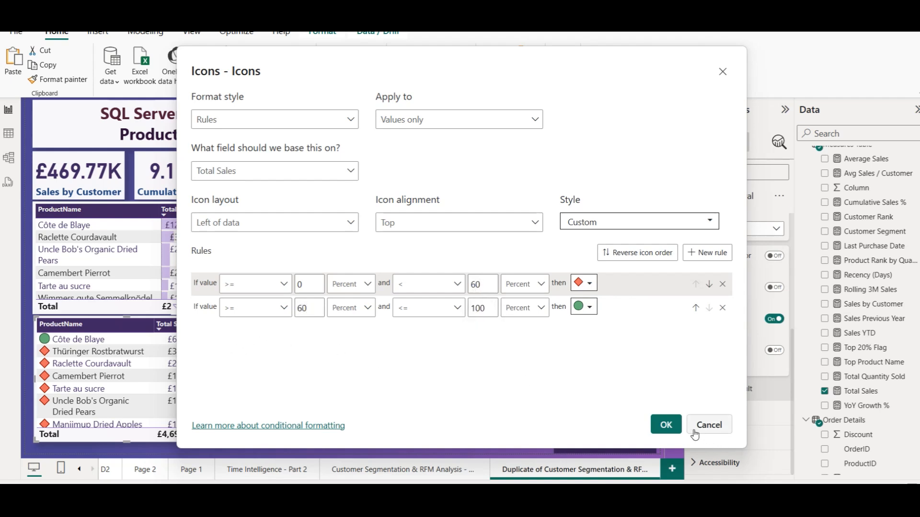
left_click(666, 425)
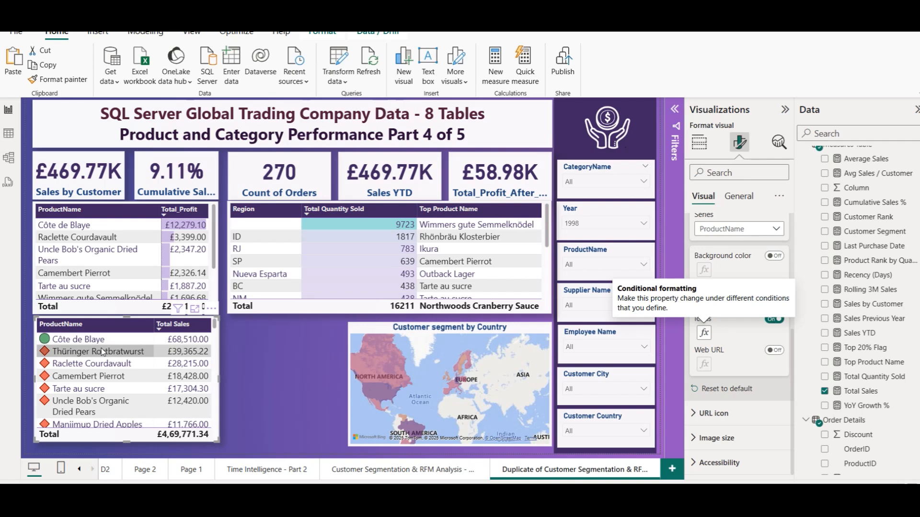
scroll(113, 383, "down", 10)
scroll(110, 381, "up", 10)
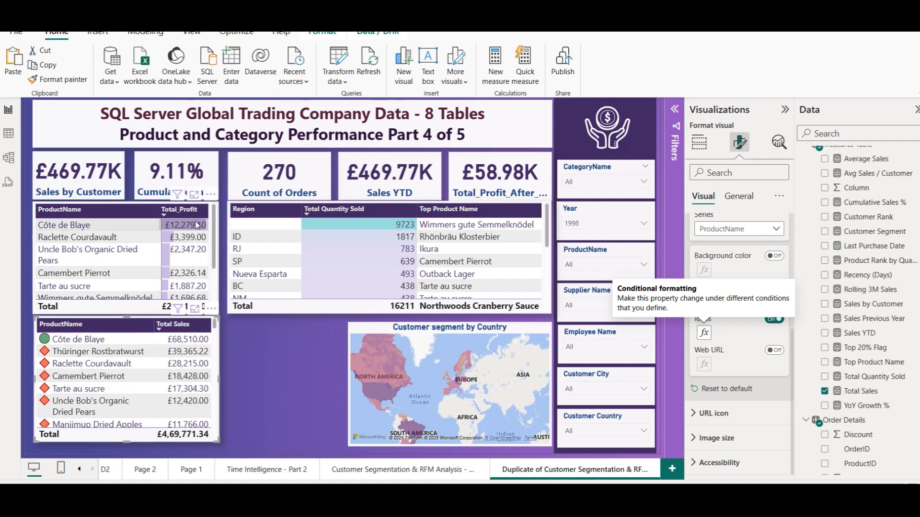
- Check the Part 4 task list on the browser page and return to the Power BI report
left_click(279, 406)
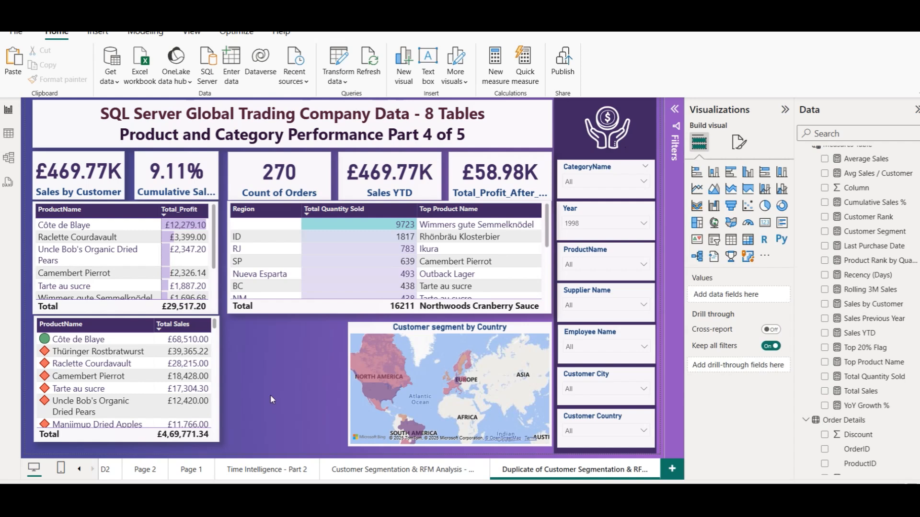
left_click(216, 255)
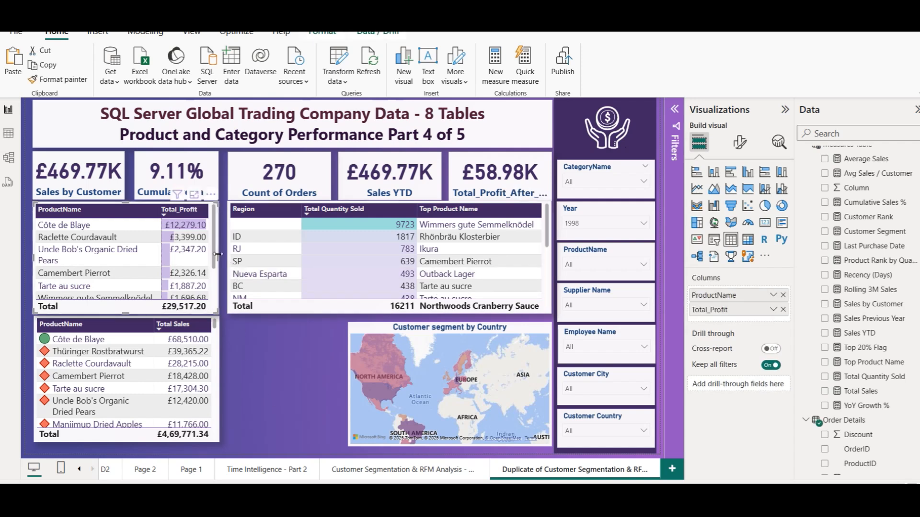
left_click(271, 379)
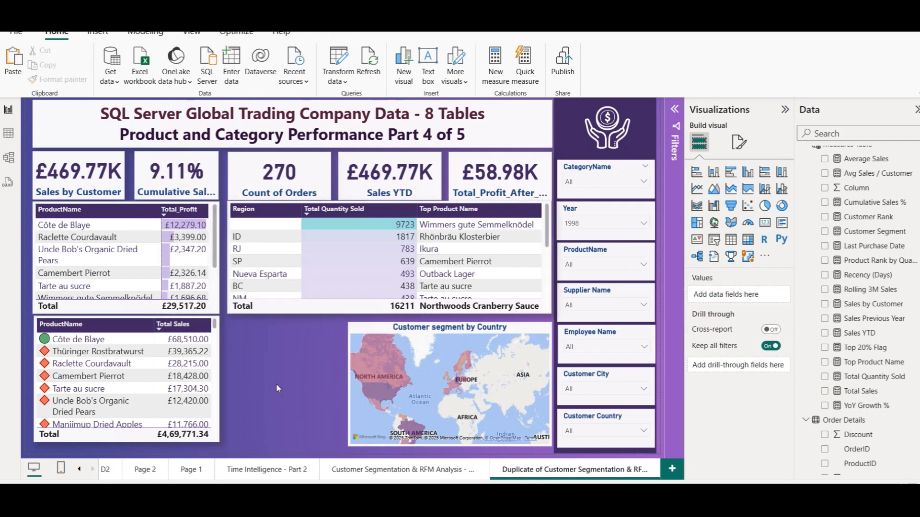
mouse_move(339, 500)
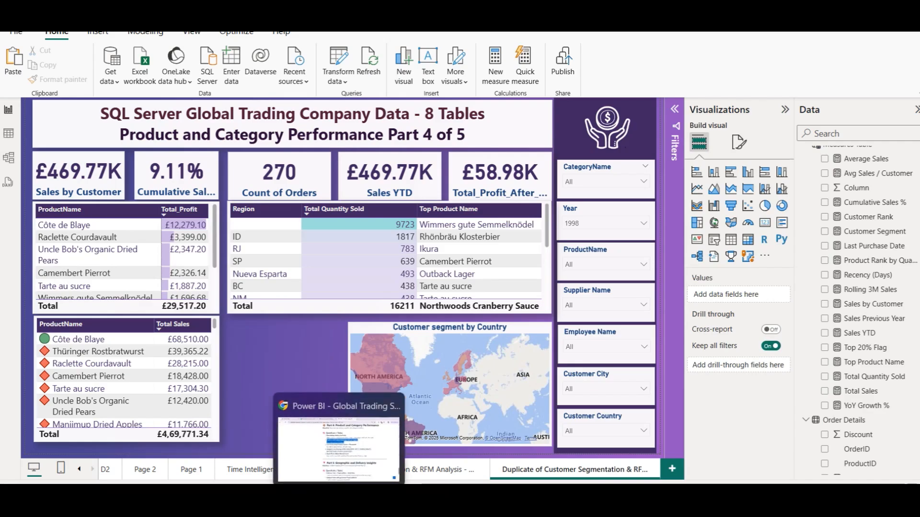
left_click(339, 446)
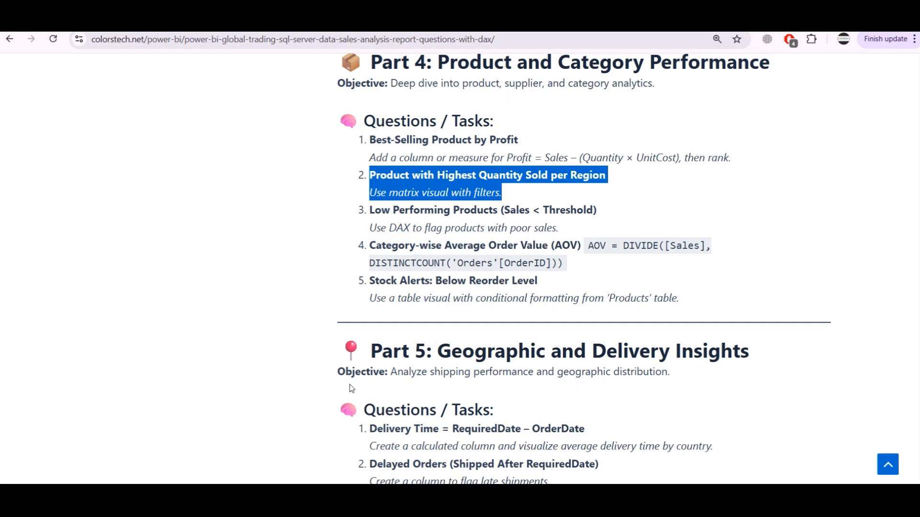
key("alt+Tab")
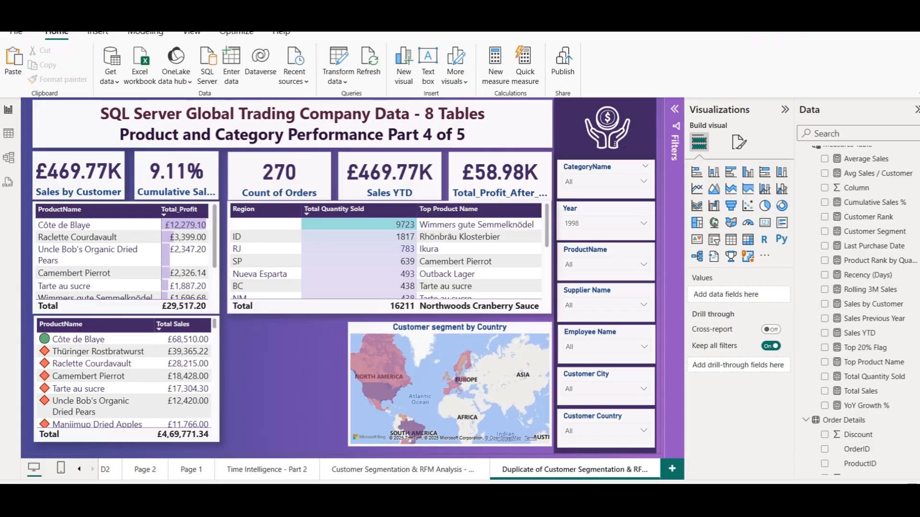
- Examine the icons in the Total Sales table down to its lowest-selling products
scroll(113, 376, "down", 4)
scroll(114, 375, "down", 10)
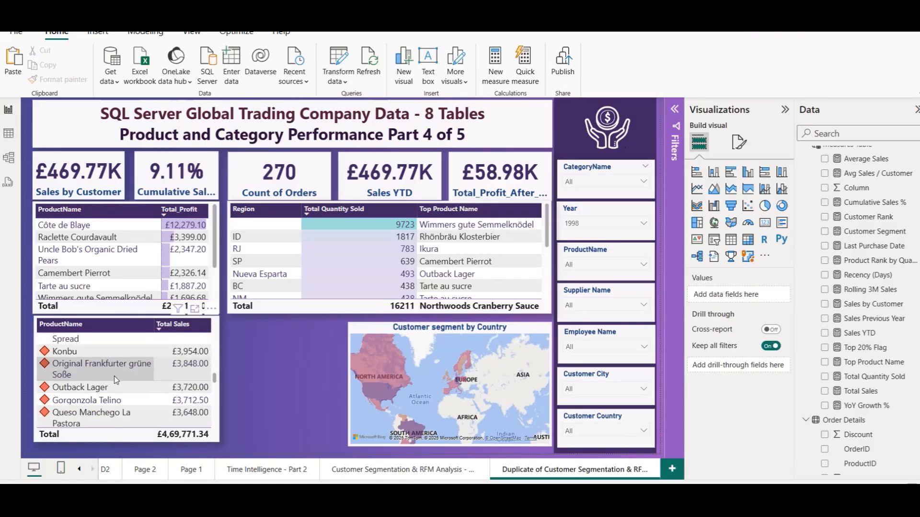
scroll(120, 370, "down", 5)
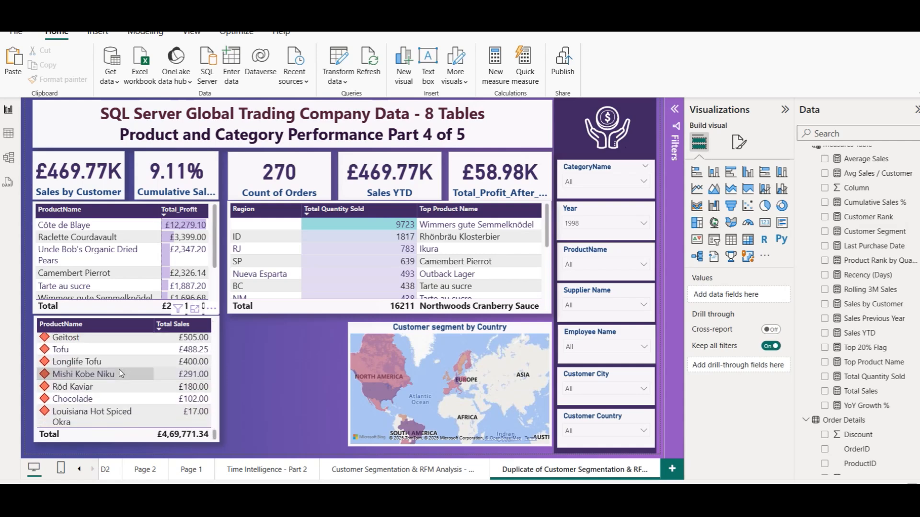
scroll(119, 369, "up", 12)
scroll(119, 369, "up", 8)
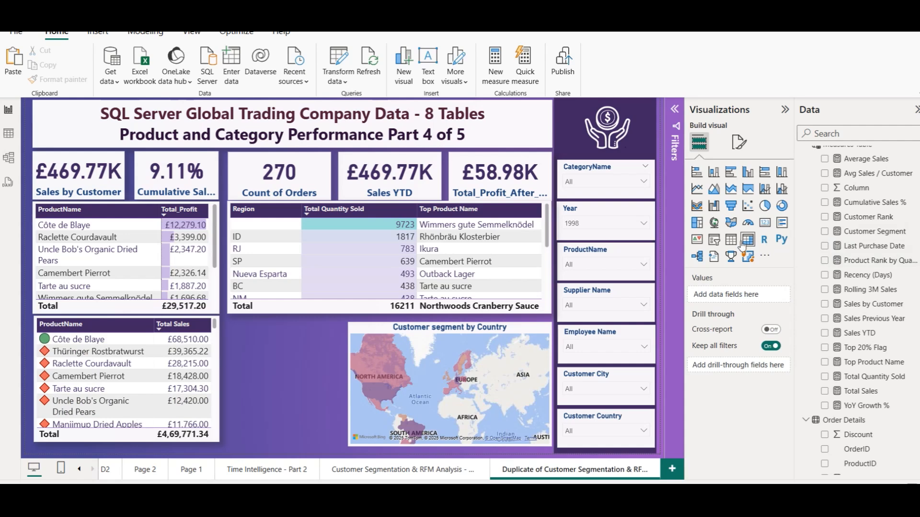
- Set the upper limit of the red diamond icon rule for the Total Sales table's ProductName column to 20 percent
left_click(142, 382)
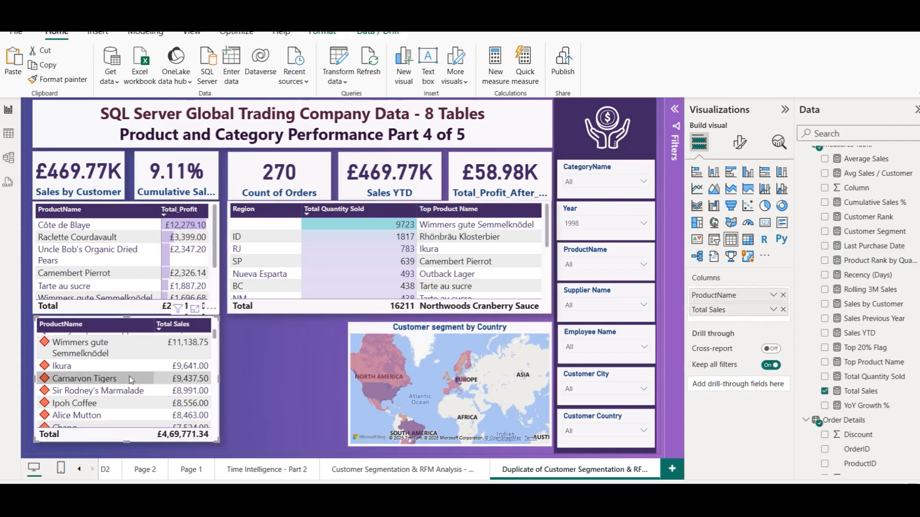
left_click(739, 142)
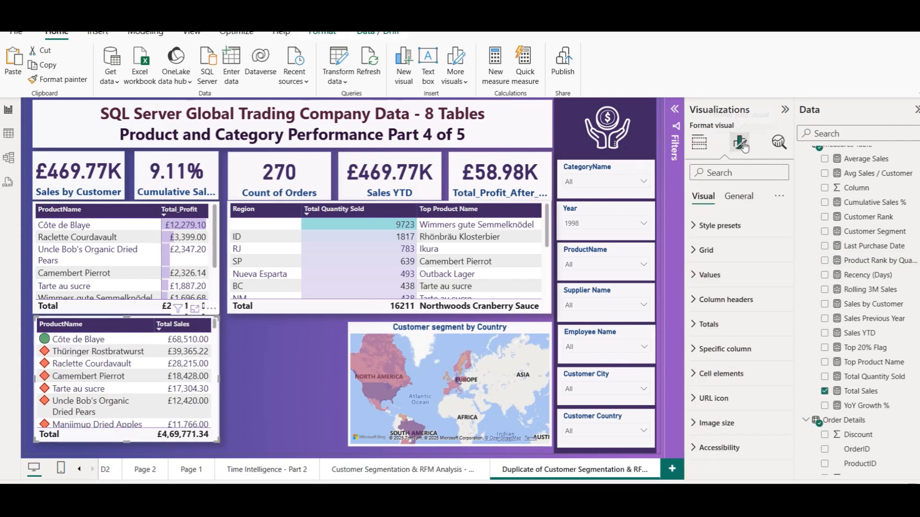
left_click(729, 376)
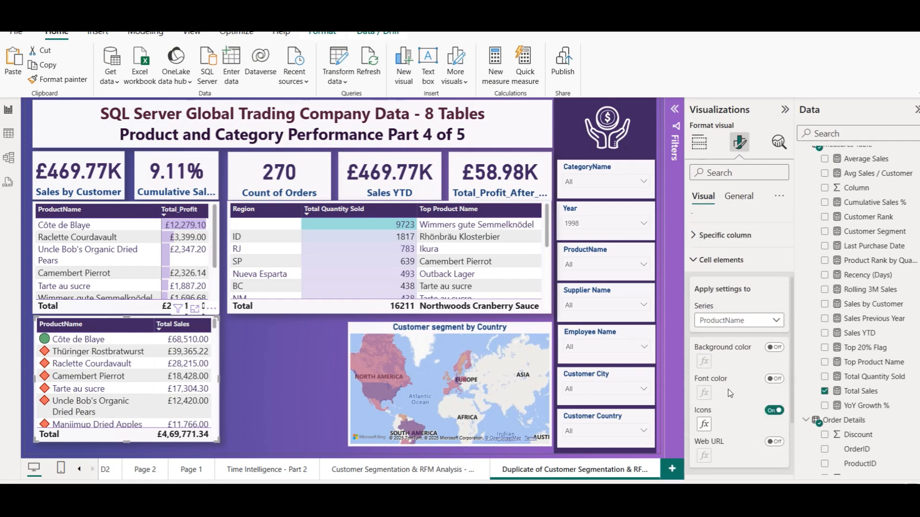
left_click(711, 418)
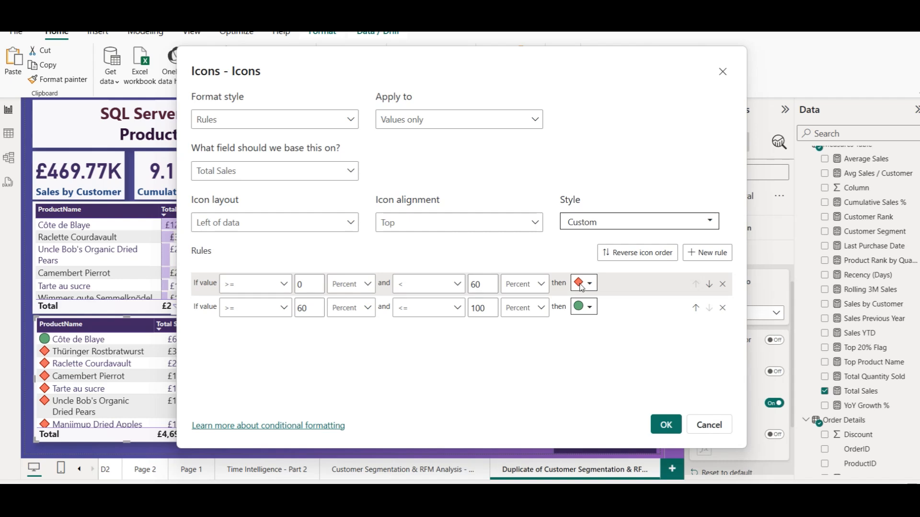
double_click(473, 284)
type("2")
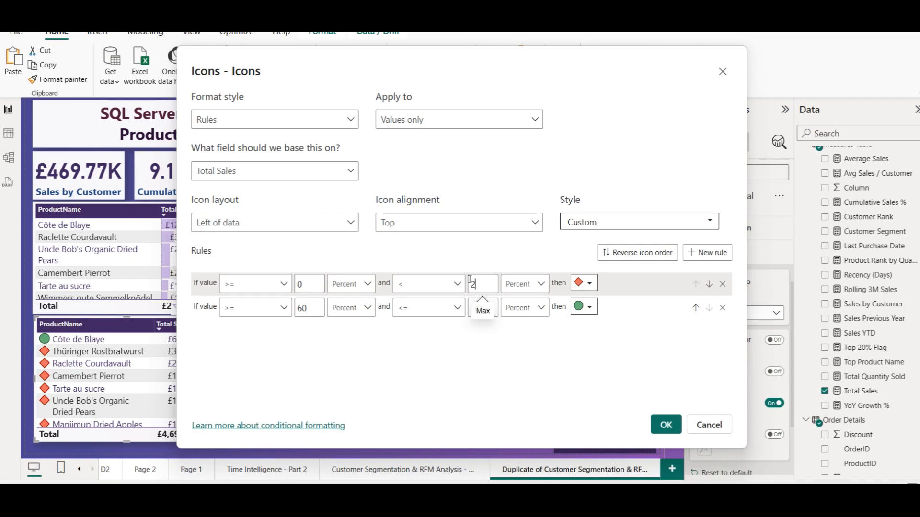
- Add a third icon rule and set the second rule to a yellow triangle from 20 to 60 percent
left_click(708, 253)
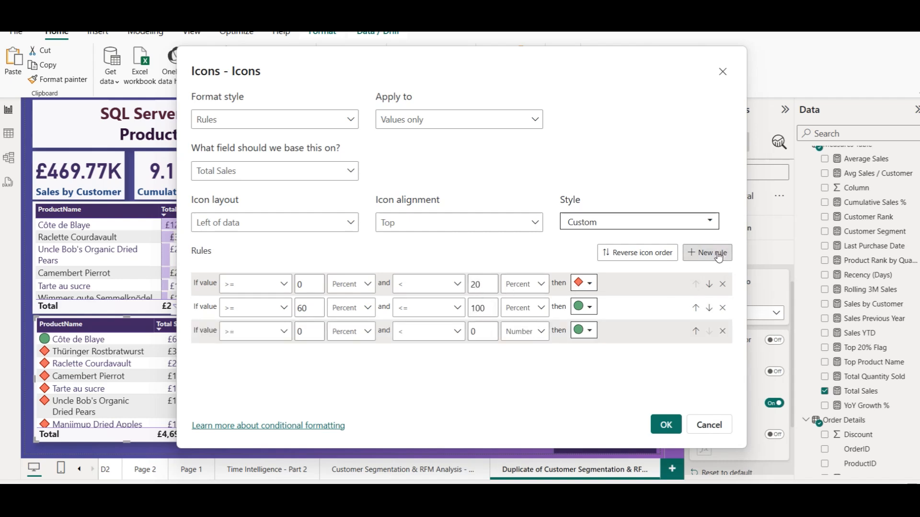
double_click(307, 308)
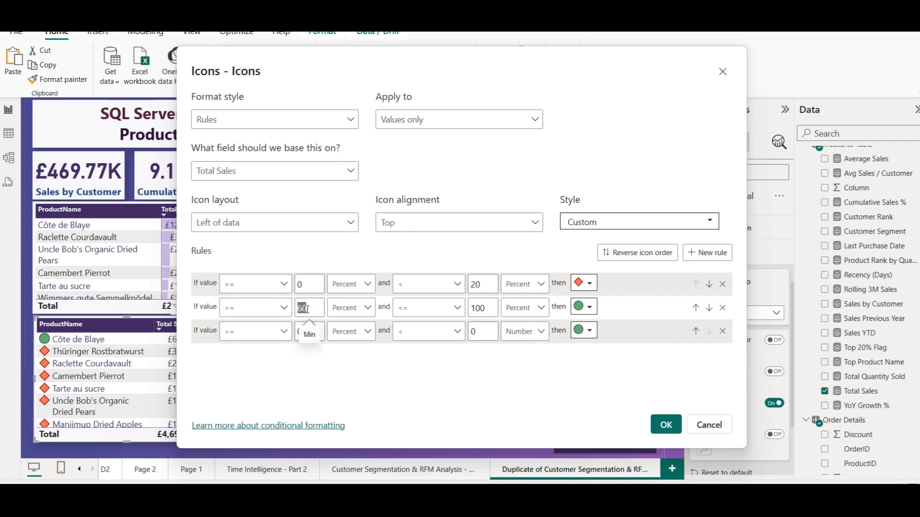
type("20")
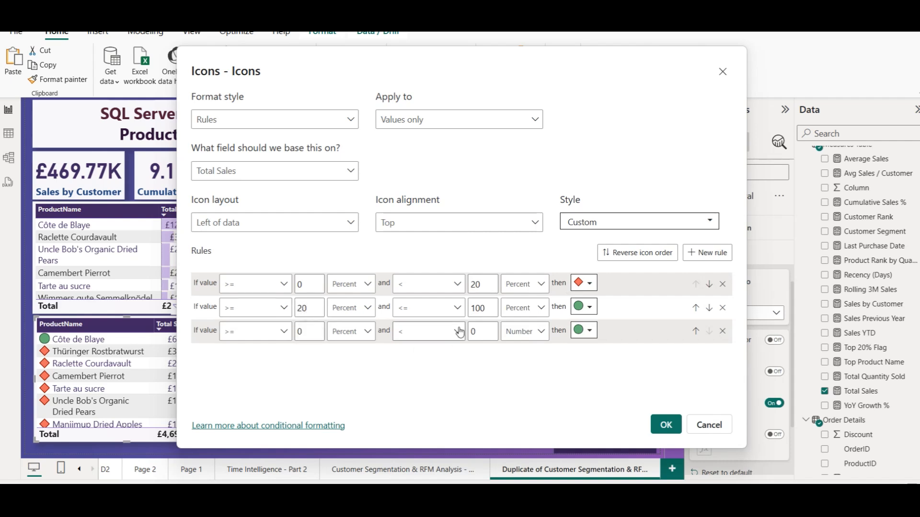
double_click(475, 307)
type("60")
left_click(588, 310)
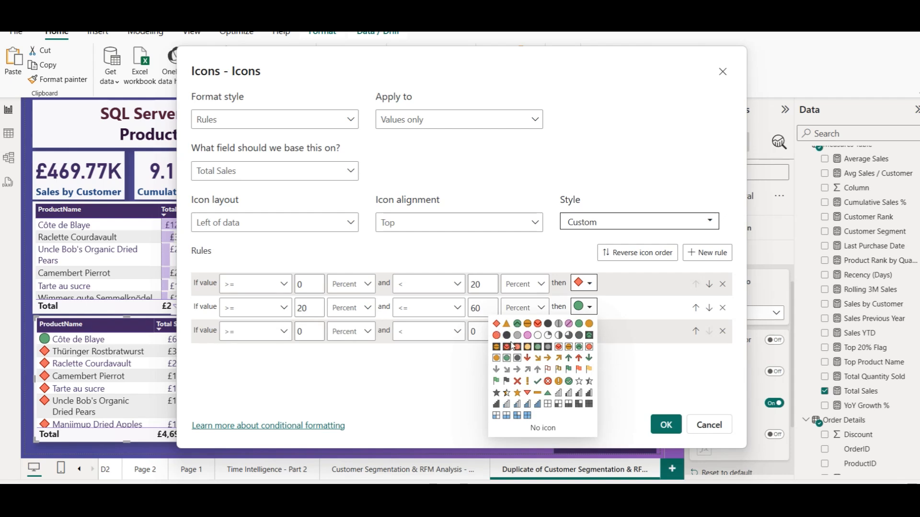
left_click(506, 325)
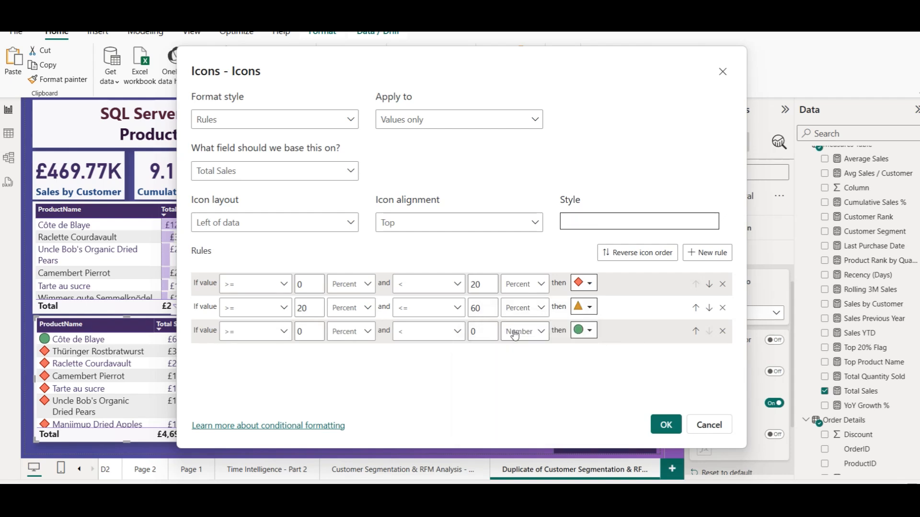
- Start the third rule's green circle at 60 percent, replace its upper limit, apply the icon rules and check the table rows
double_click(306, 340)
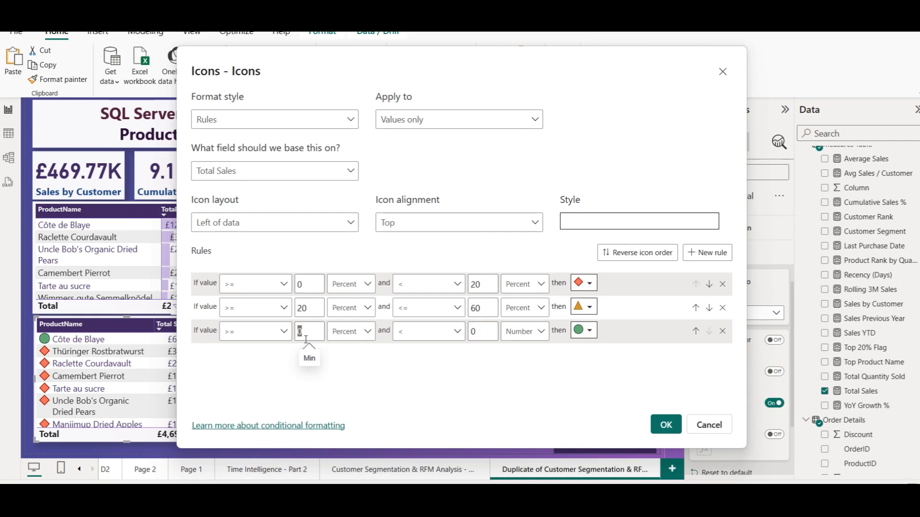
type("60")
double_click(493, 336)
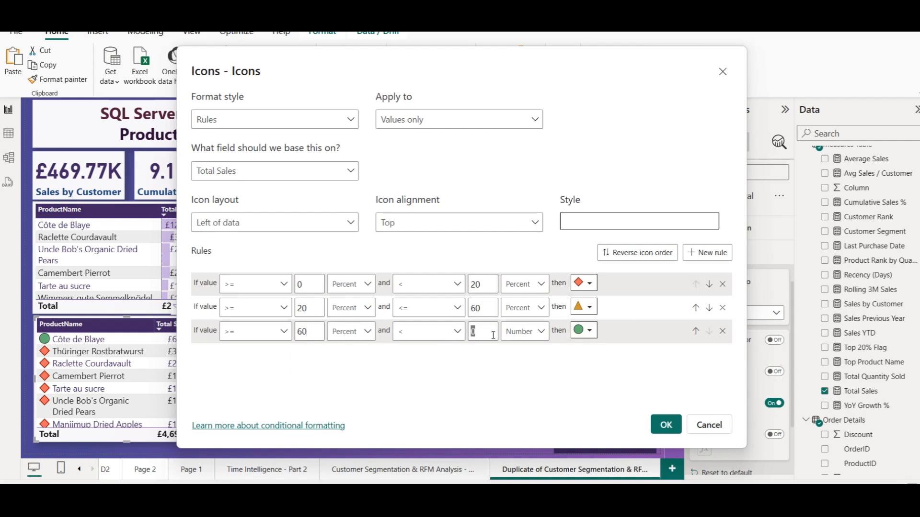
key("BackSpace")
left_click(656, 422)
scroll(158, 420, "down", 15)
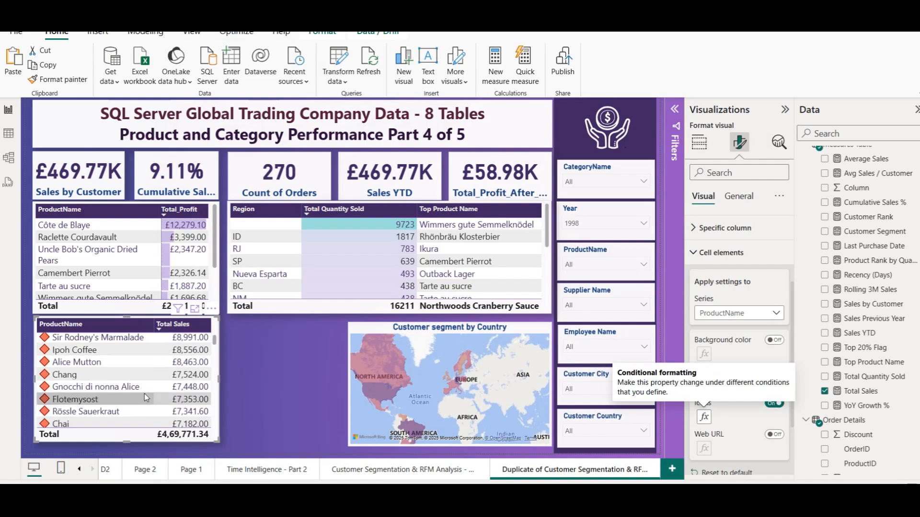
scroll(188, 408, "up", 15)
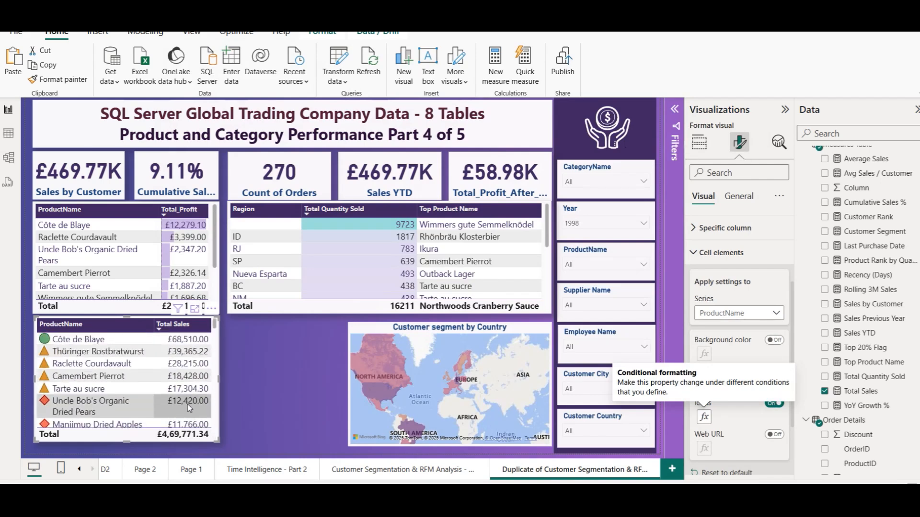
left_click(290, 374)
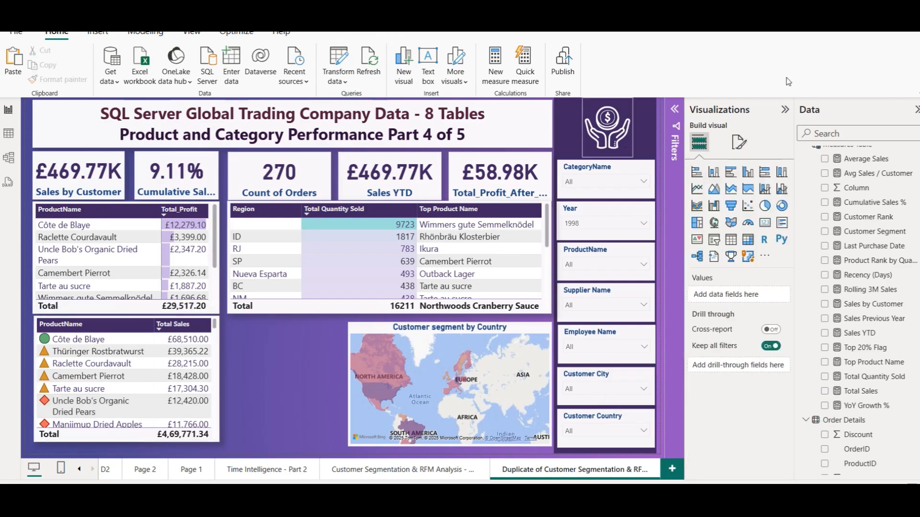
- Copy the AOV formula from the task page in the browser and paste it into a new measure in Measures Table
key("alt+Tab")
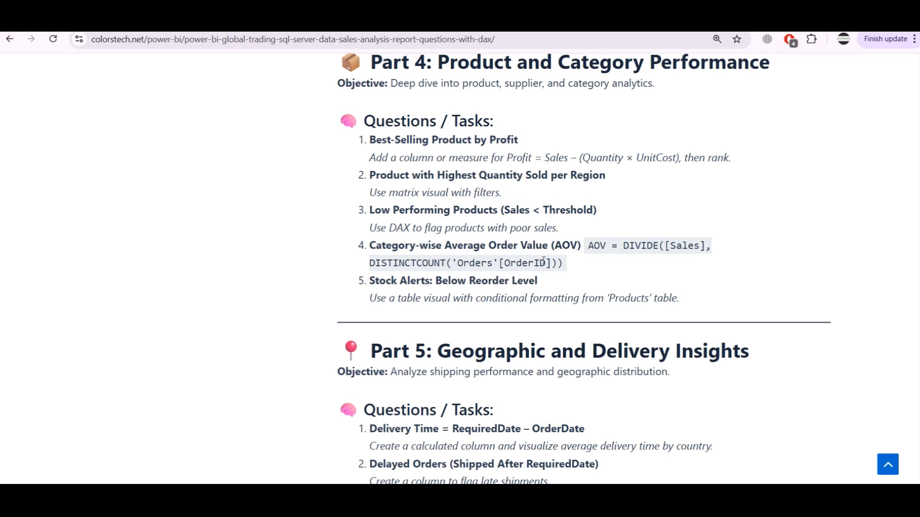
left_click_drag(589, 245, 603, 262)
key("ctrl+c")
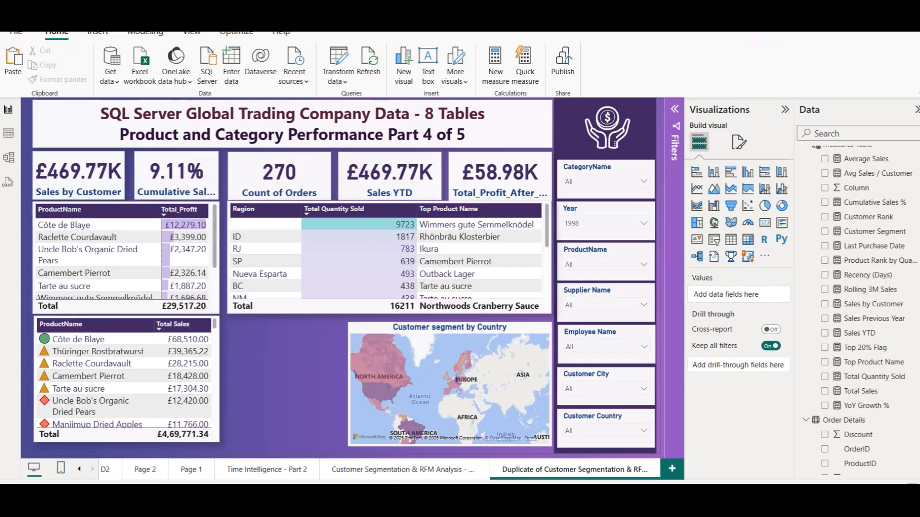
scroll(877, 261, "up", 3)
left_click(862, 265)
right_click(861, 265)
left_click(776, 283)
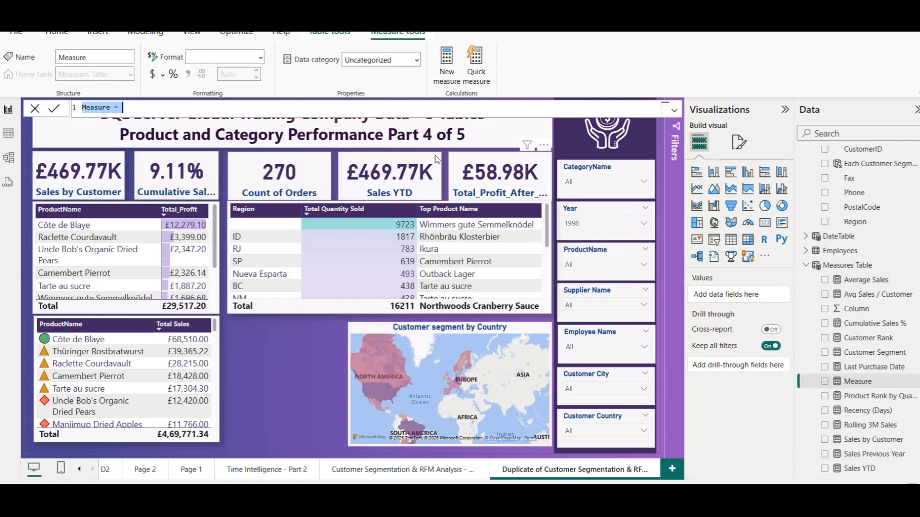
key("ctrl+v")
- Replace [Sales] with [Total Sales] in the AOV formula and commit the measure
double_click(142, 109)
key("Left")
type("To")
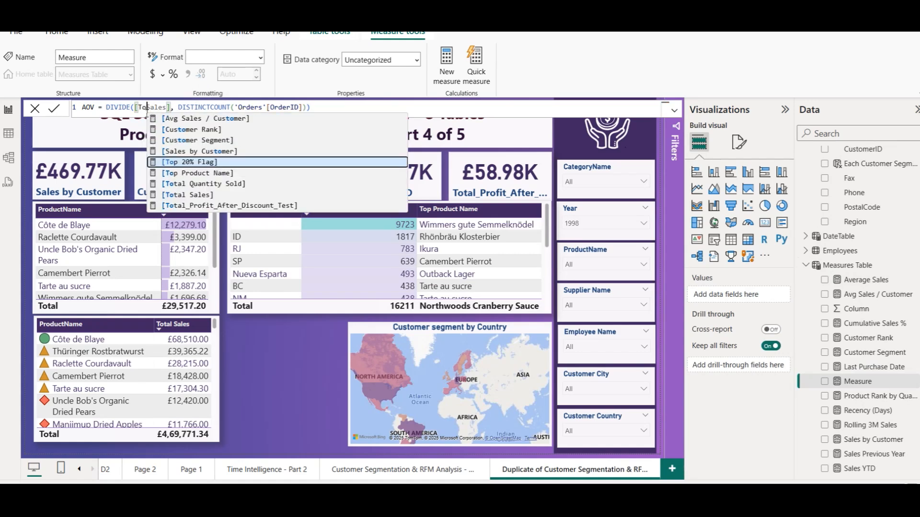
key("Down")
key("Down")
key("Down")
key("Tab")
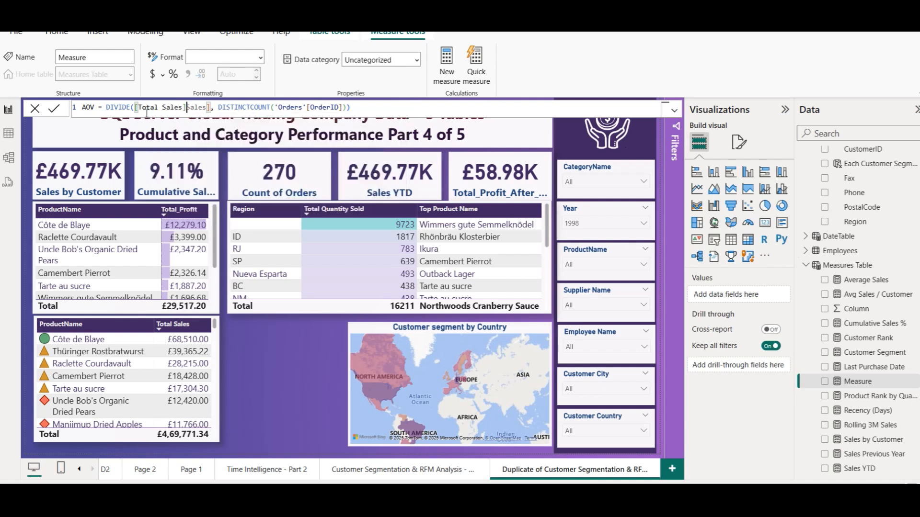
key("shift+Right")
key("shift+Right")
key("shift+Right")
key("shift+Right")
key("shift+Right")
key("shift+Right")
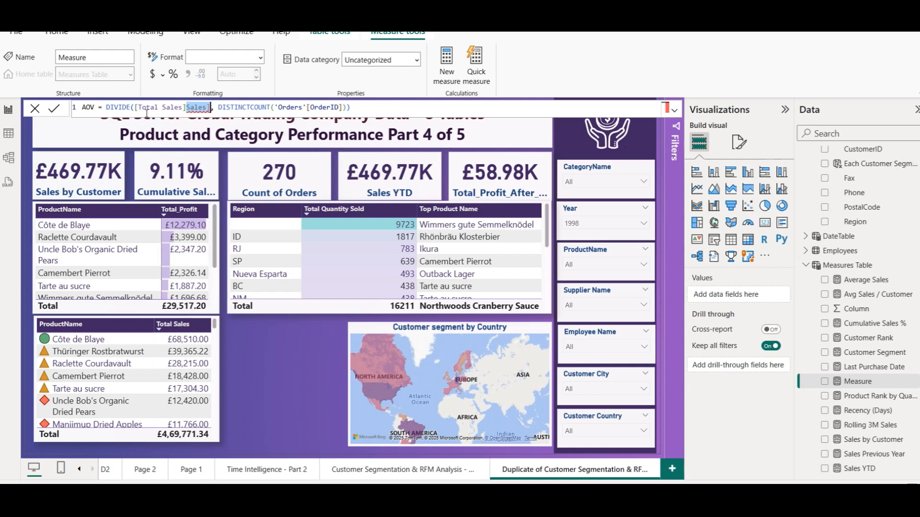
key("BackSpace")
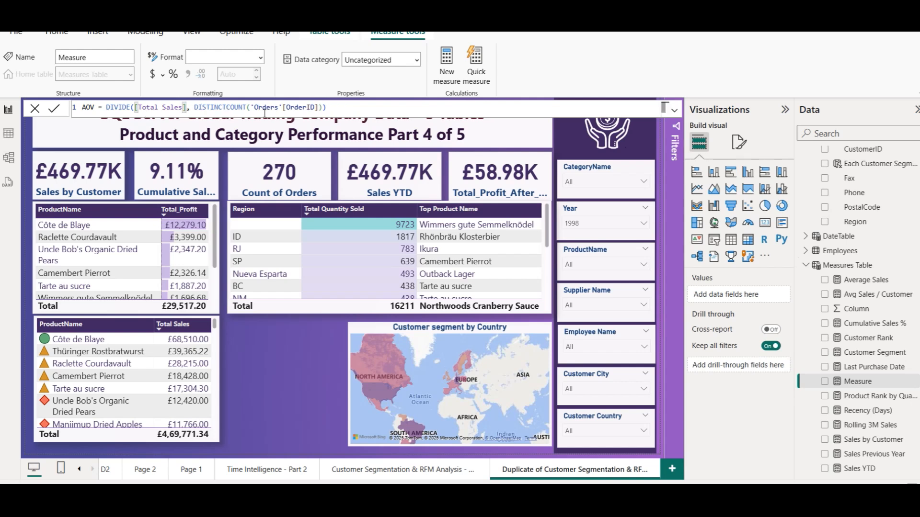
left_click(53, 109)
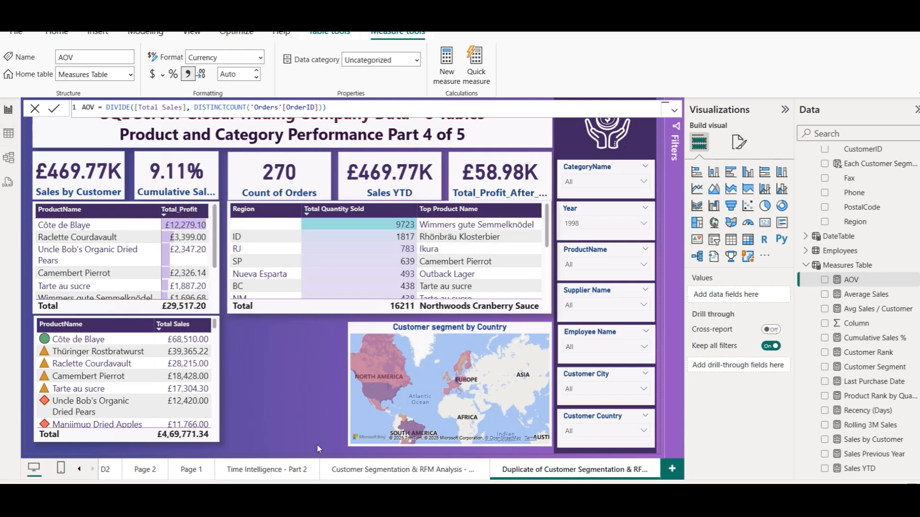
- Recheck the category-wise AOV task in the browser and delete the Customer segment by Country map from the Part 4 report page
left_click(341, 495)
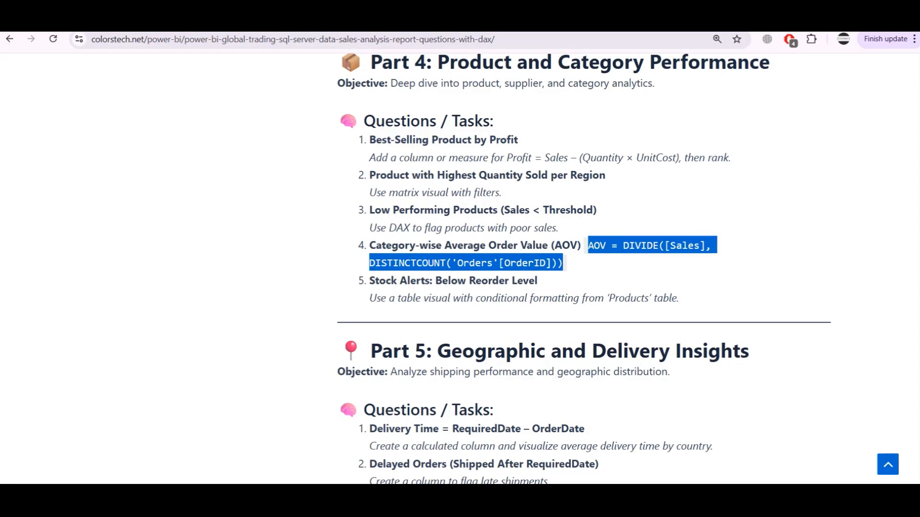
left_click(369, 495)
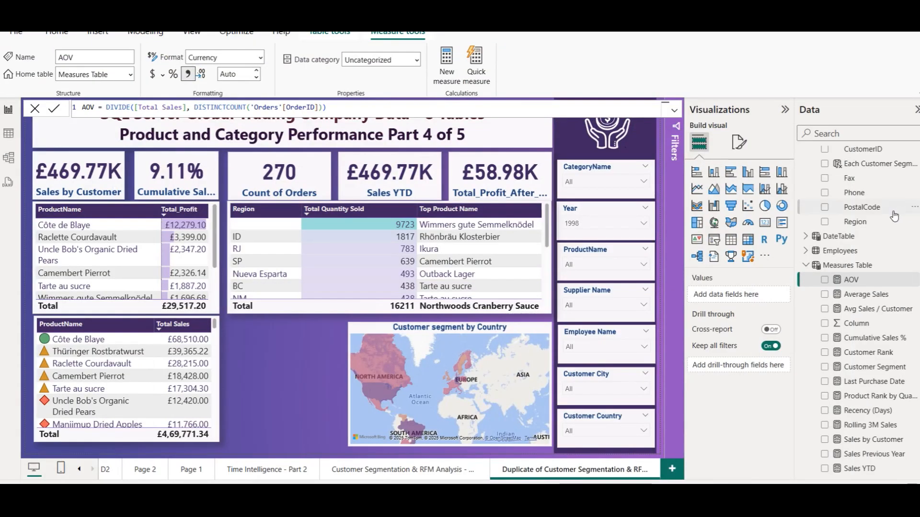
left_click(840, 154)
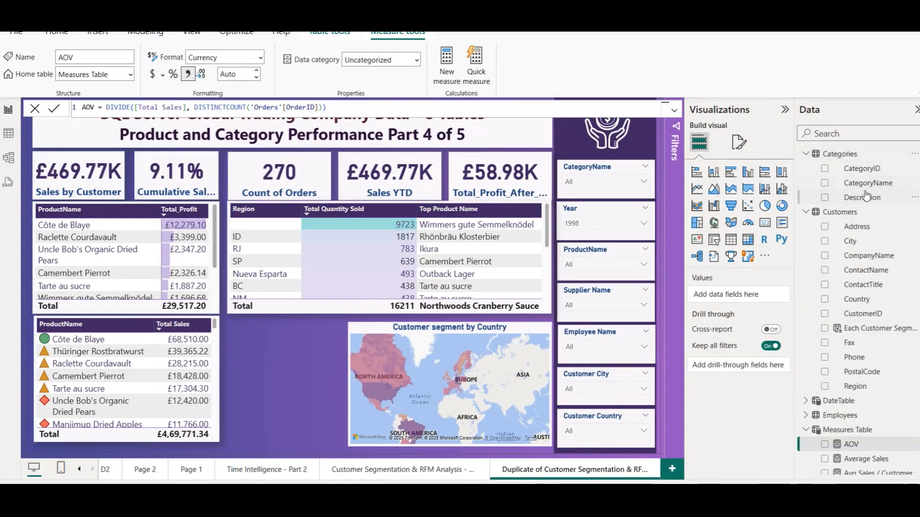
left_click(430, 329)
key("Delete")
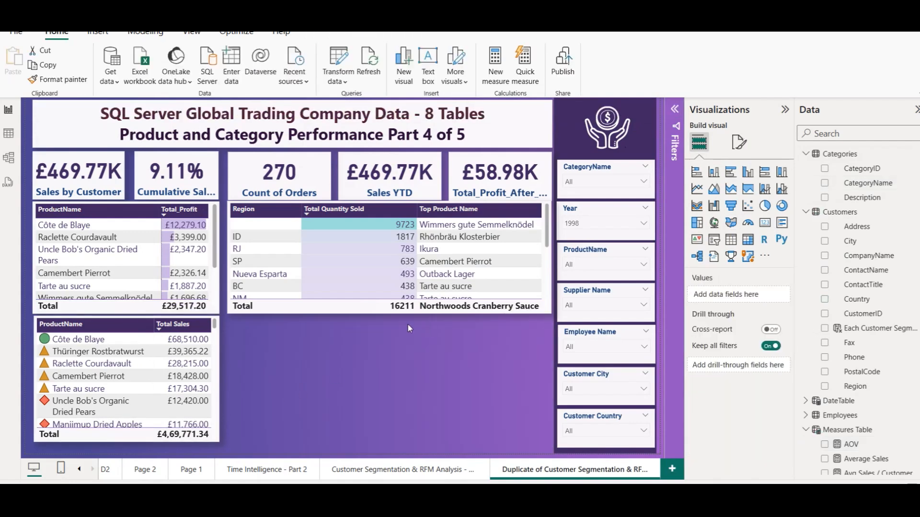
- Copy the Count of Customers by Segment donut chart from the Part 3 page and place it below the region table on the Part 4 page
left_click(370, 469)
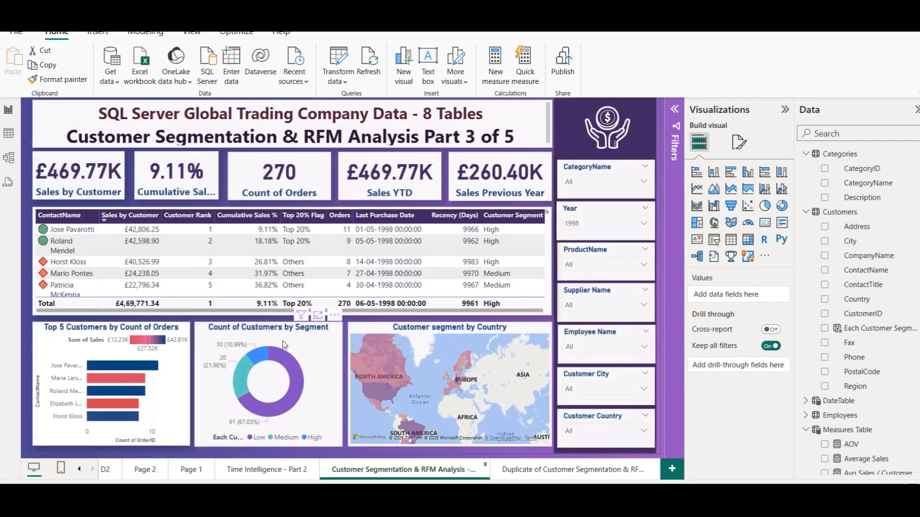
left_click(286, 346)
key("ctrl+c")
left_click(548, 470)
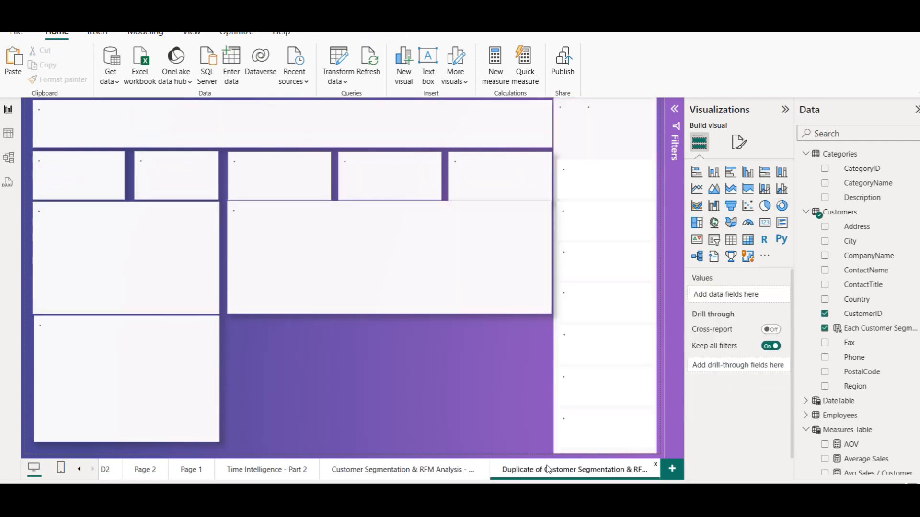
key("ctrl+v")
mouse_move(314, 355)
left_mouse_down()
mouse_move(339, 354)
mouse_move(329, 349)
left_mouse_up()
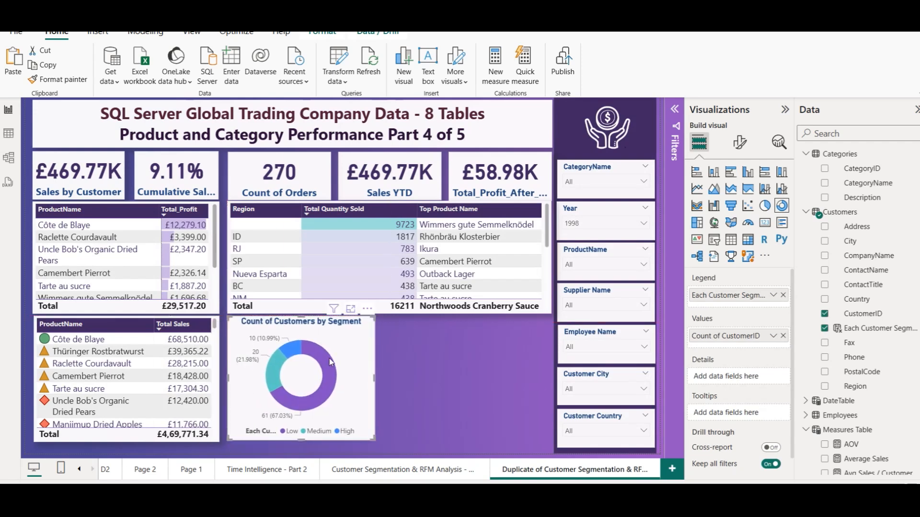
- Replace the copied donut chart's fields with CategoryName as the legend and AOV as the values
mouse_move(331, 362)
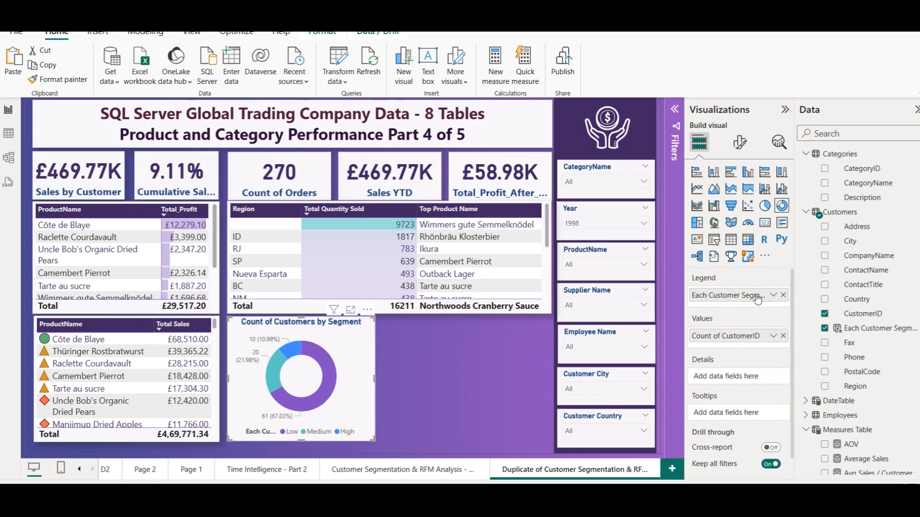
left_click(783, 294)
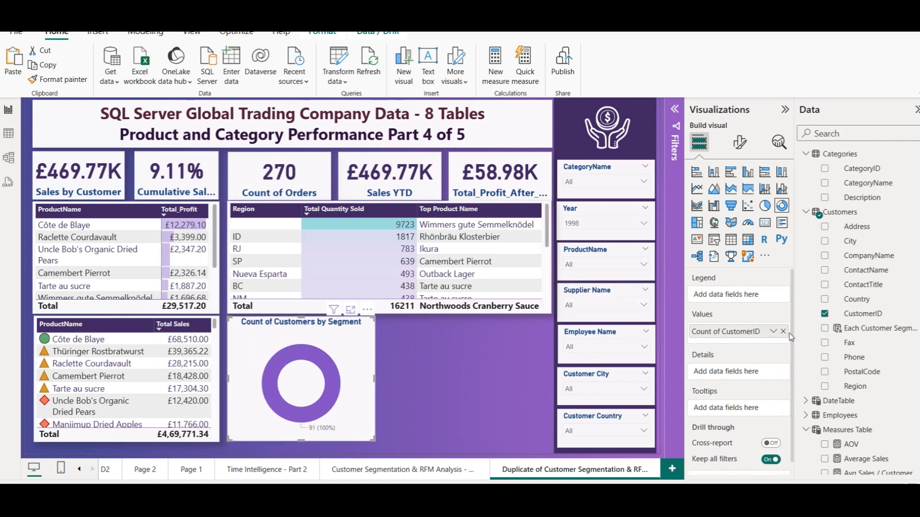
left_click(783, 332)
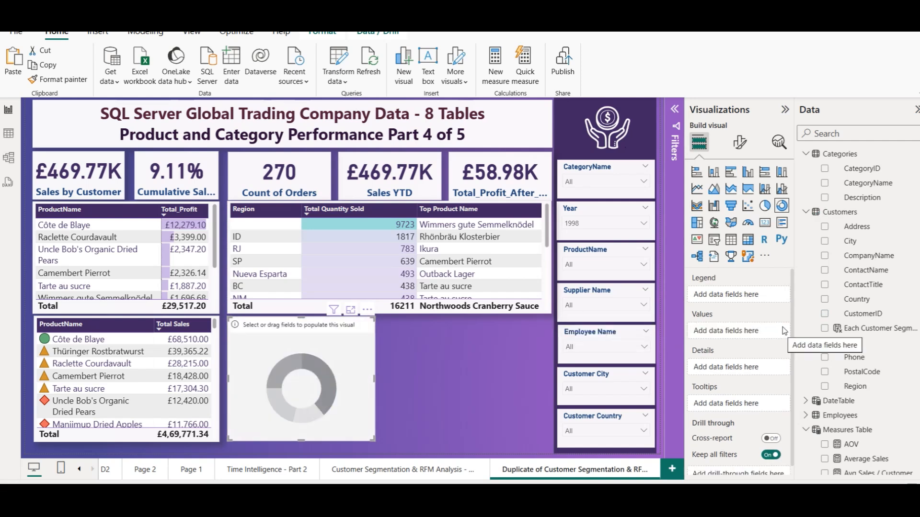
left_click_drag(862, 187, 733, 295)
scroll(893, 369, "down", 1)
scroll(893, 369, "down", 8)
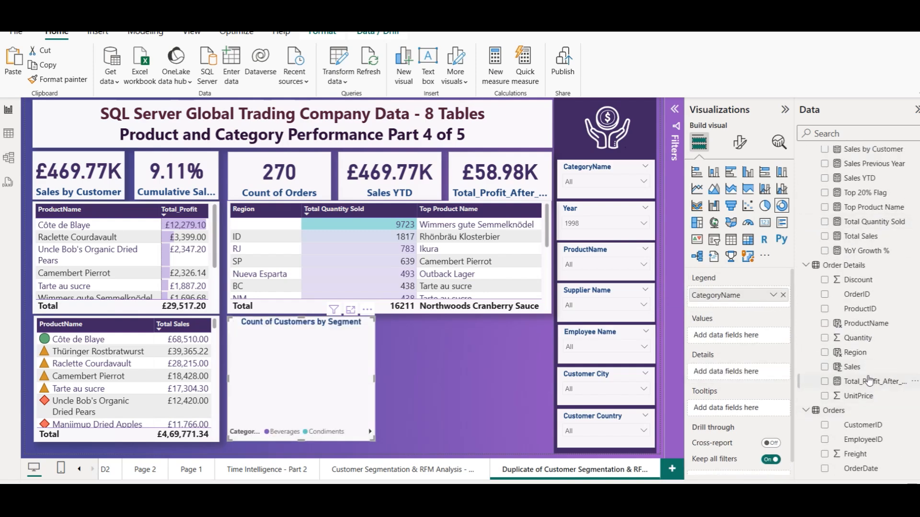
scroll(862, 381, "up", 3)
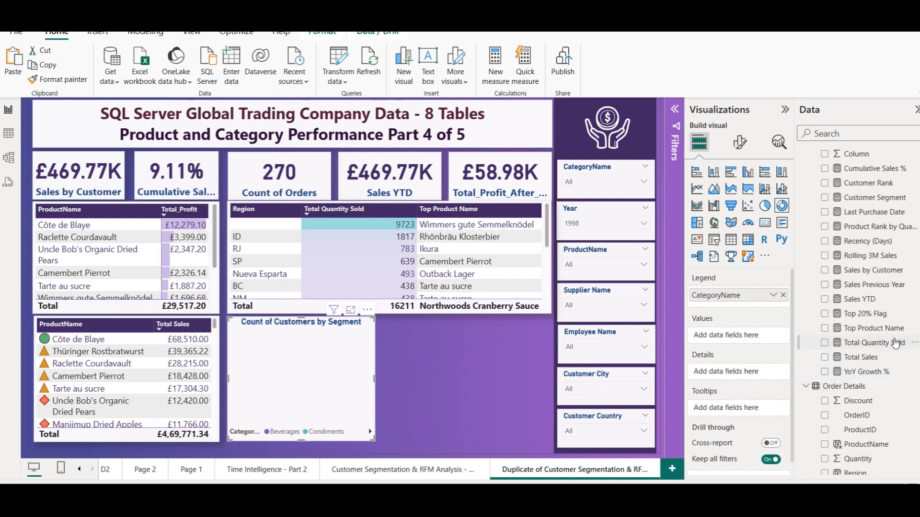
scroll(894, 344, "up", 3)
left_click_drag(847, 231, 728, 342)
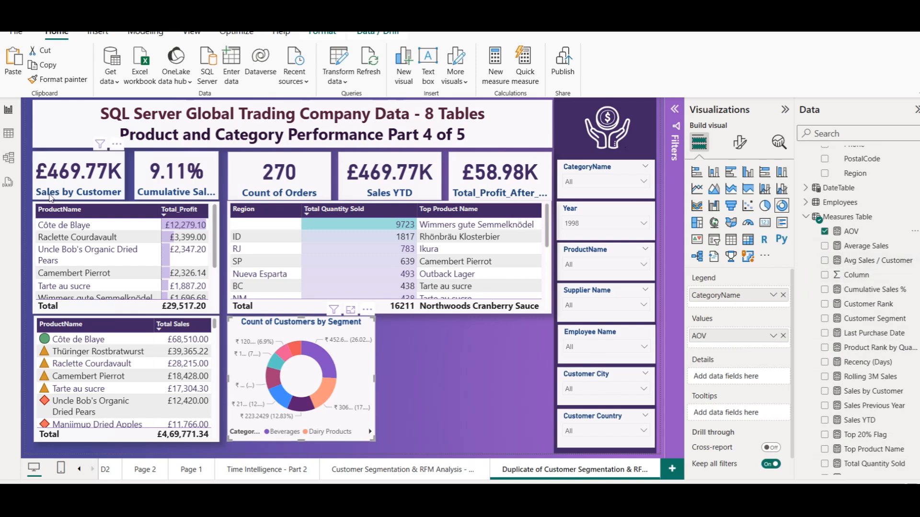
- Format the AOV measure in £ English (United Kingdom) currency and return to the report page
left_click(8, 139)
scroll(825, 369, "up", 4)
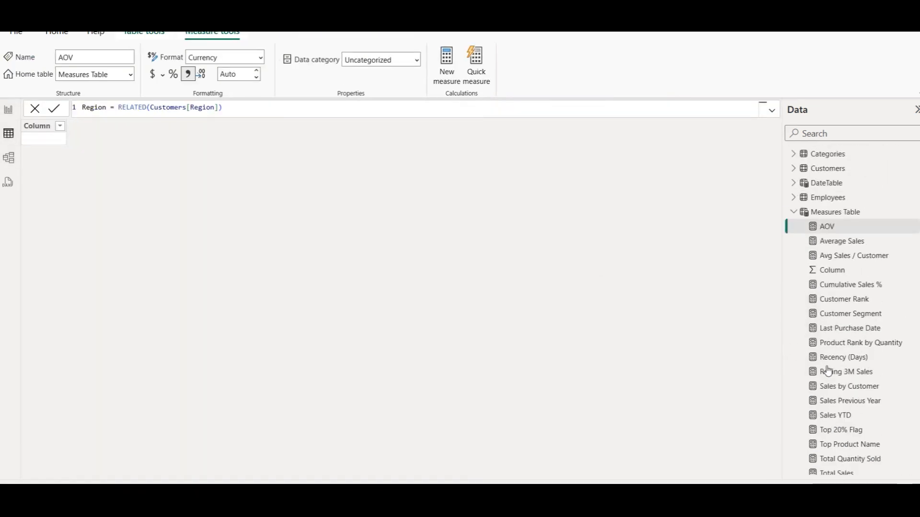
left_click(163, 77)
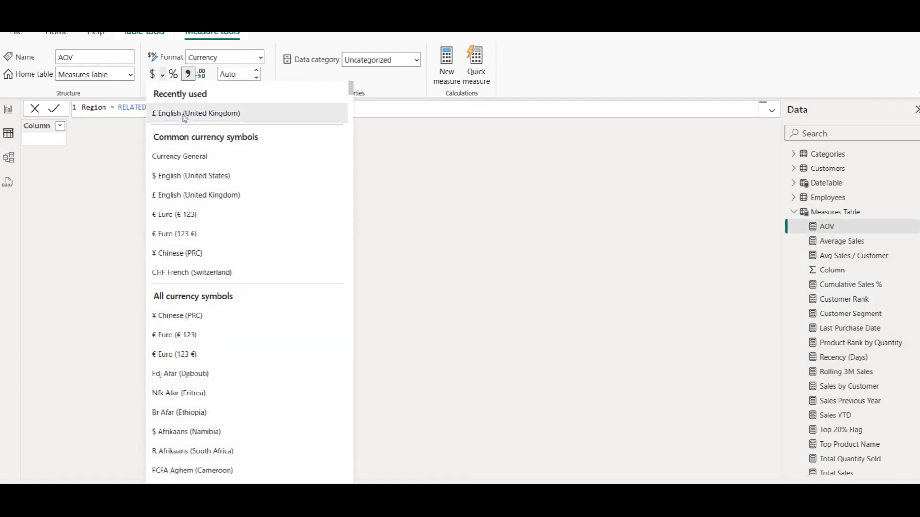
left_click(192, 112)
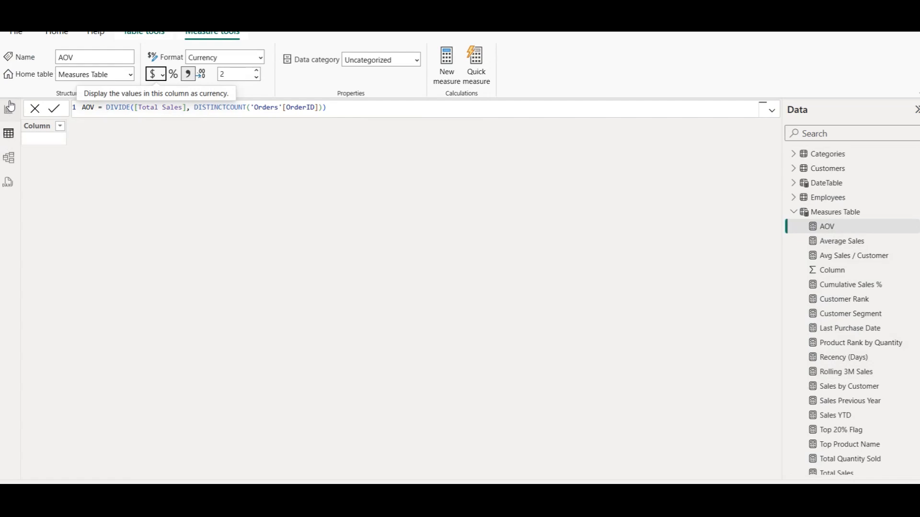
left_click(9, 107)
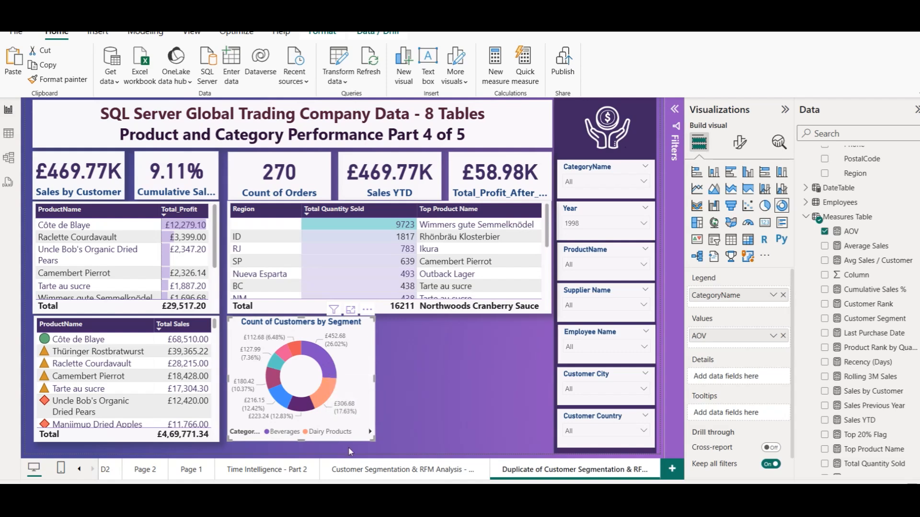
- Nudge the donut chart down and extend the Total Sales table and the donut chart to the same lower edge
key("Down")
key("Down")
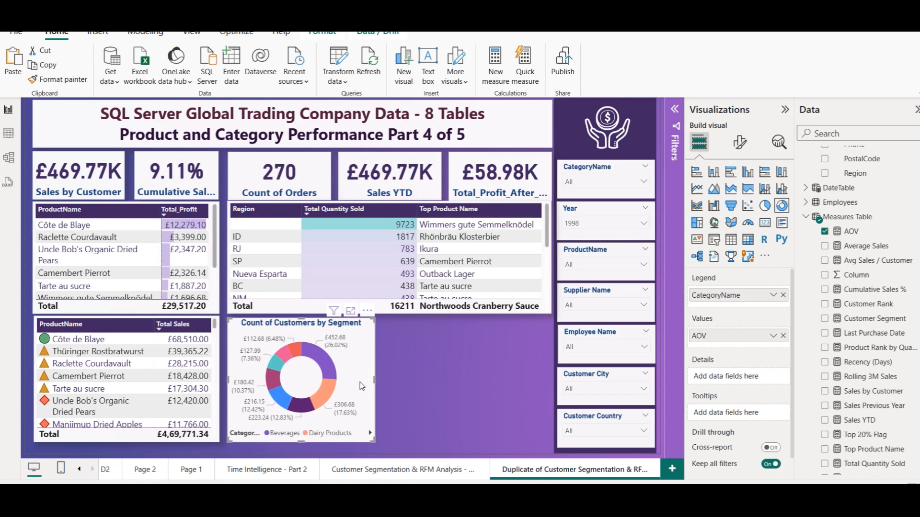
left_click(124, 439)
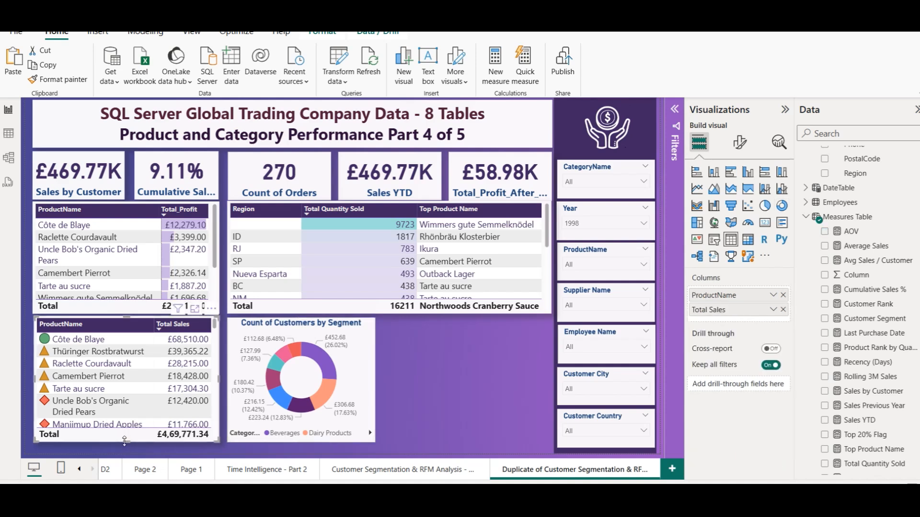
left_click(304, 434)
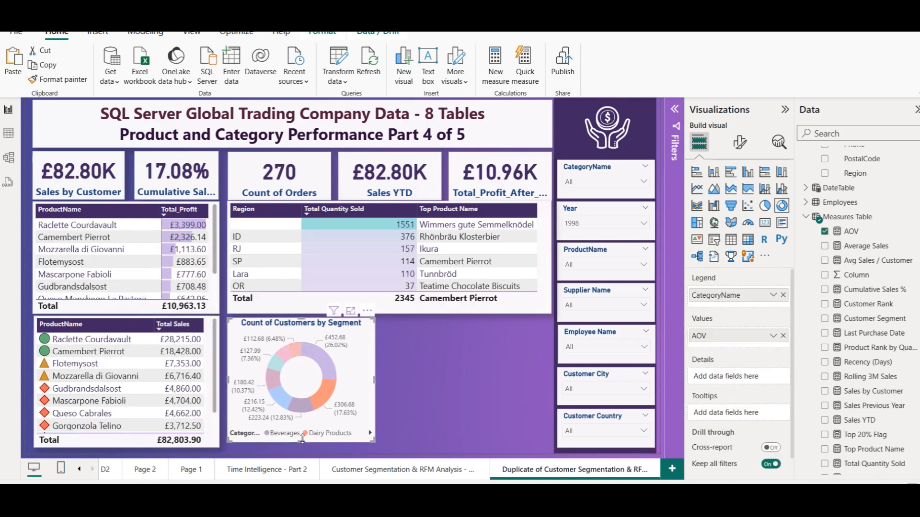
left_click(403, 379)
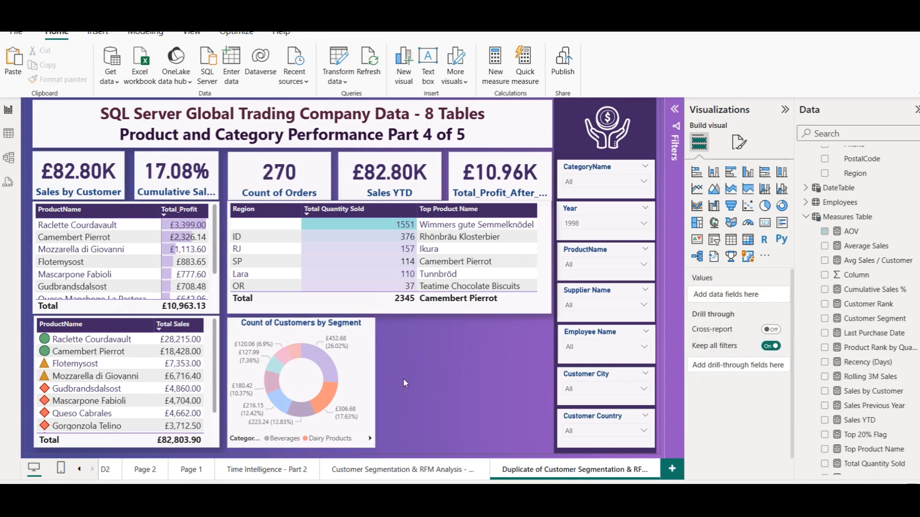
- Change the donut chart's title to "Categories by AOV"
left_click(364, 377)
left_click(739, 151)
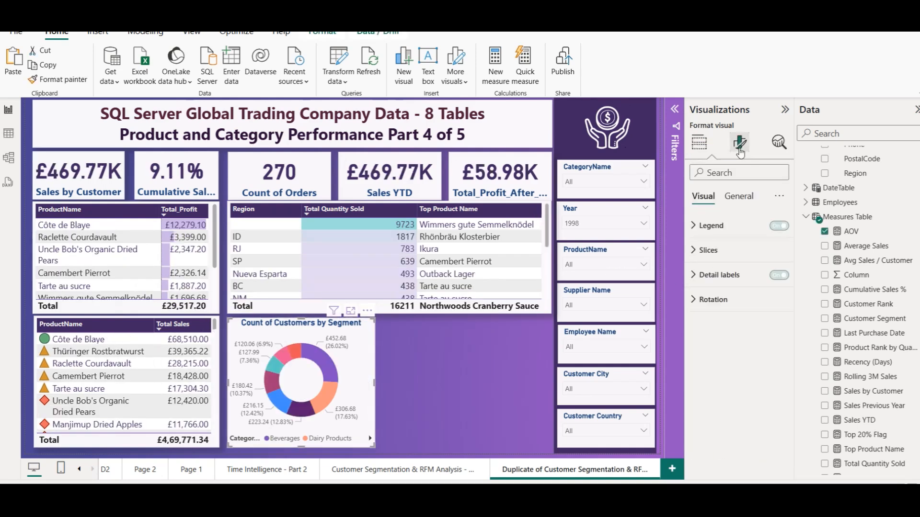
left_click(738, 196)
left_click(707, 250)
left_click(727, 308)
key("ctrl+a")
type("Categori")
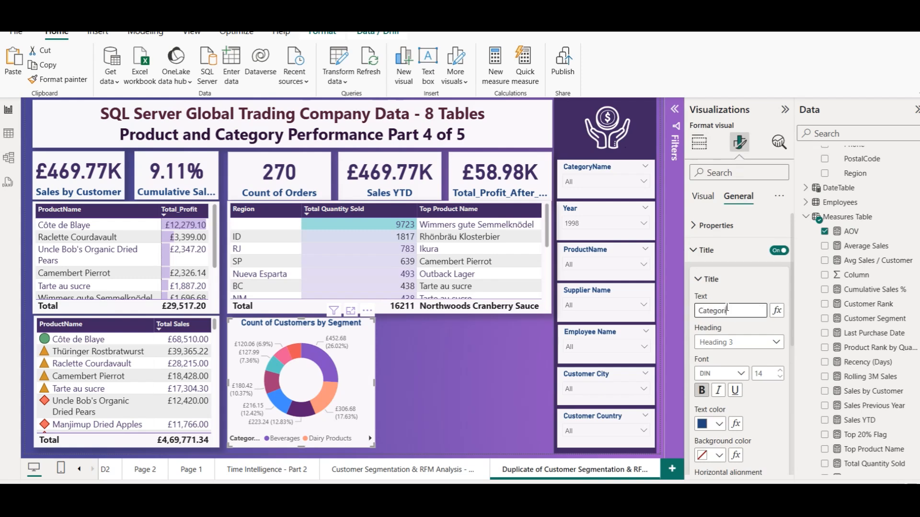
type("es by AOV")
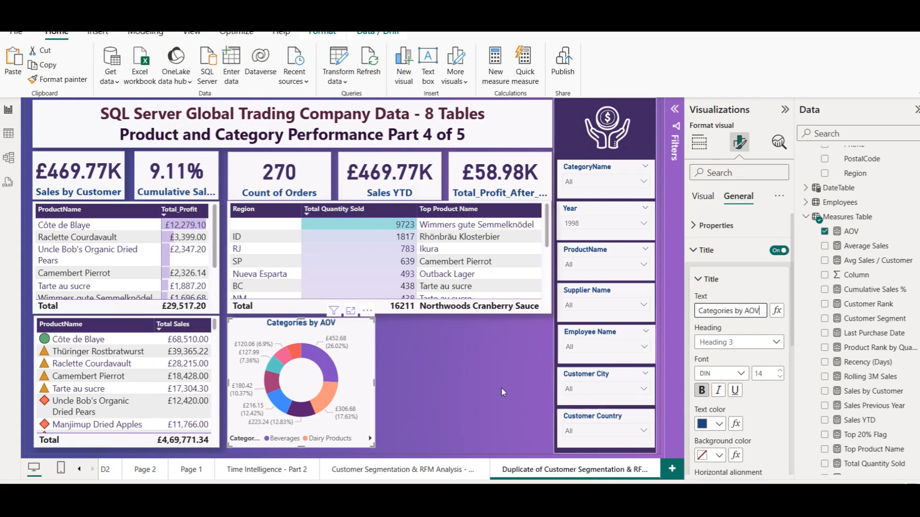
left_click(481, 386)
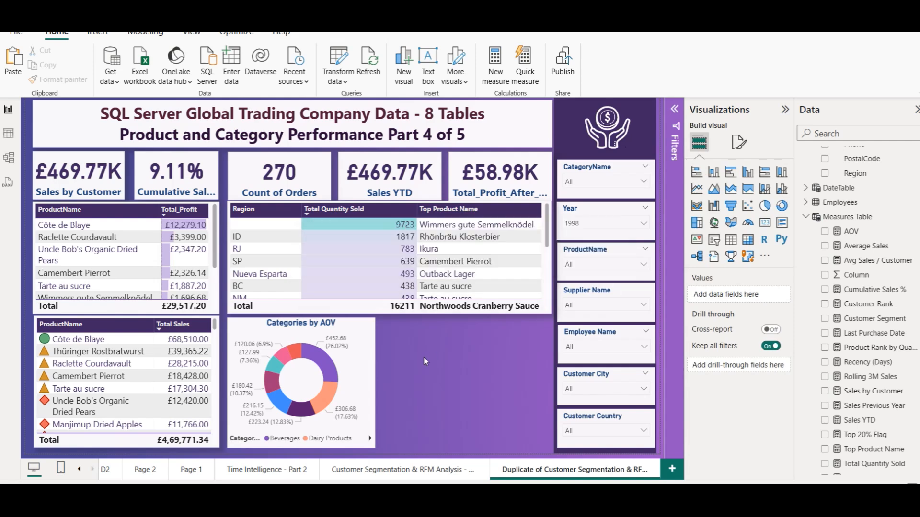
- Read the Stock Alerts: Below Reorder Level task in the browser and return to the report
left_click(338, 503)
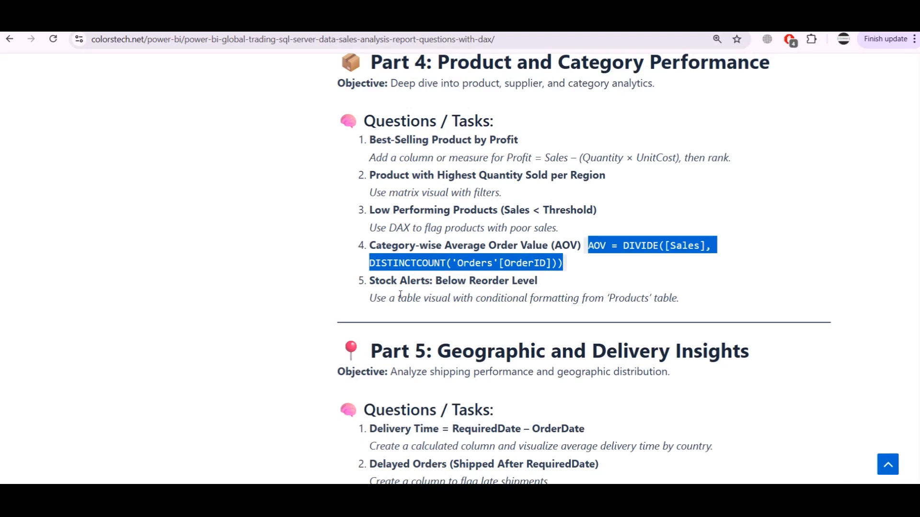
key("alt+Tab")
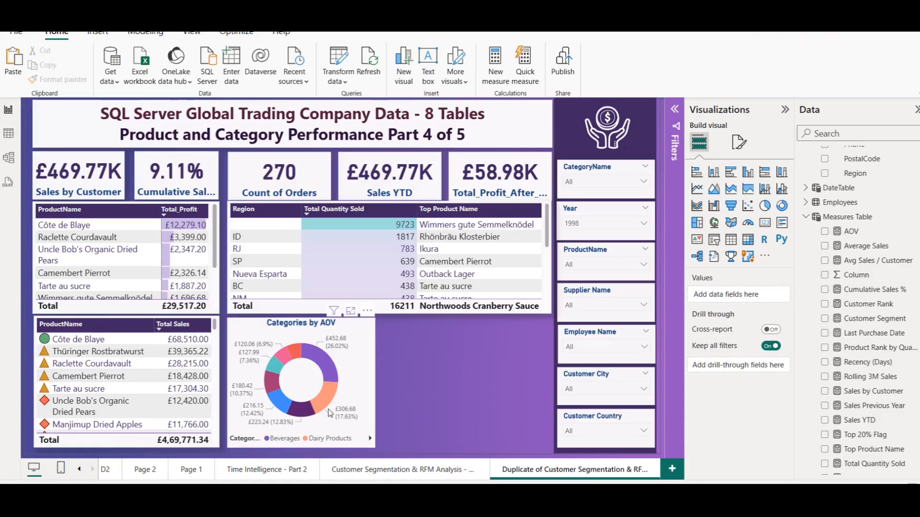
- Open the Products table's data, recheck the stock alert task in the browser, and compare UnitsInStock with ReorderLevel for the first two products
left_click(13, 137)
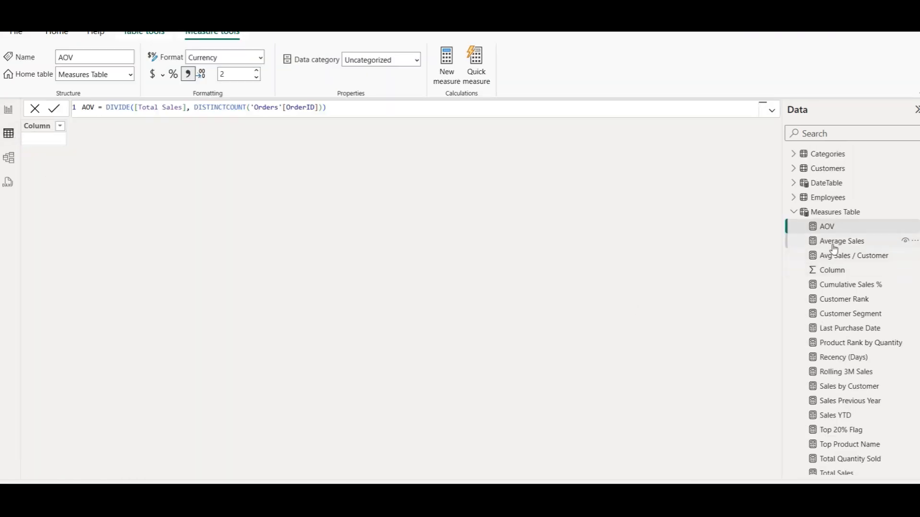
scroll(845, 239, "down", 5)
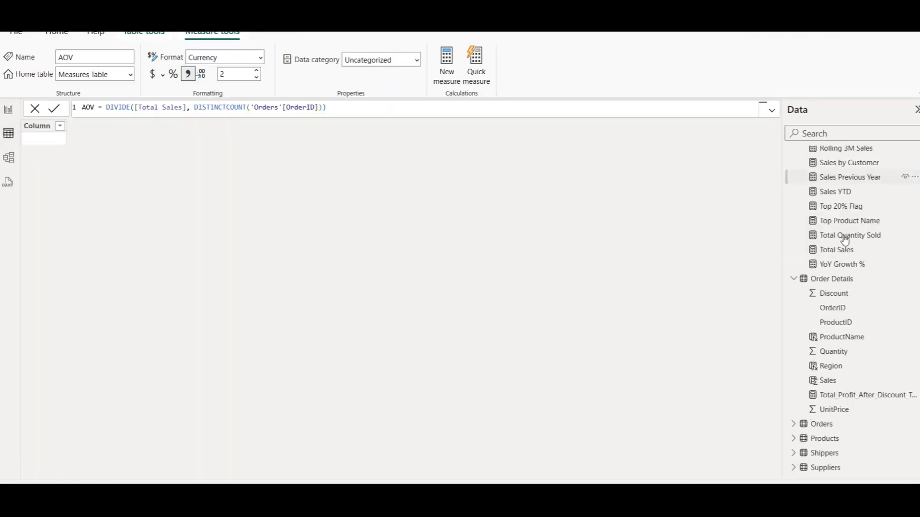
left_click(814, 441)
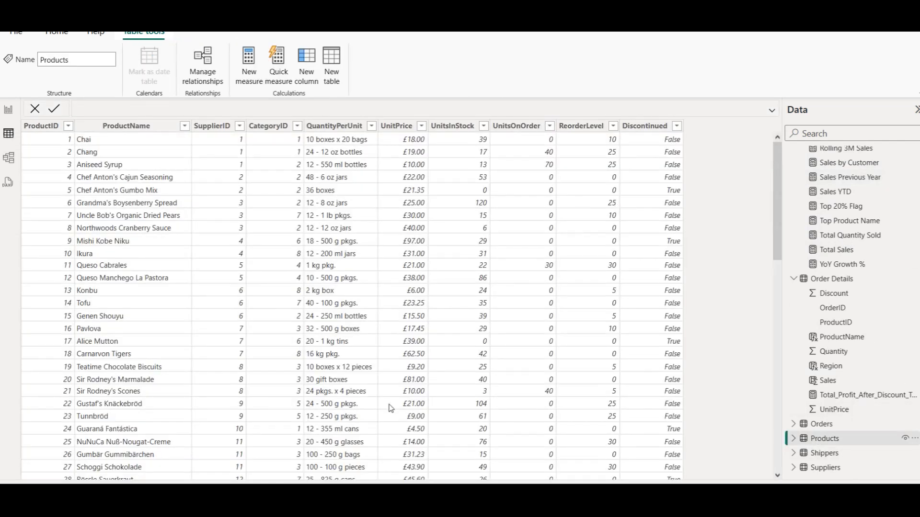
key("alt+Tab")
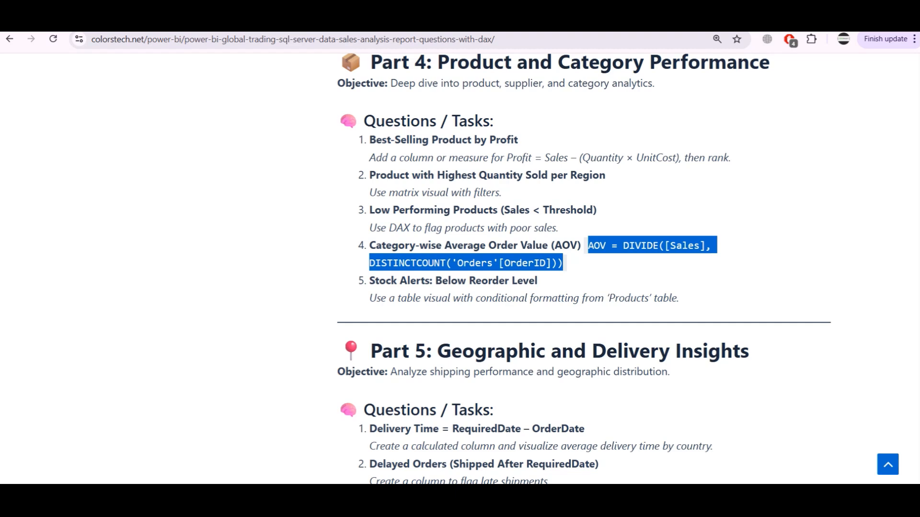
key("alt+Tab")
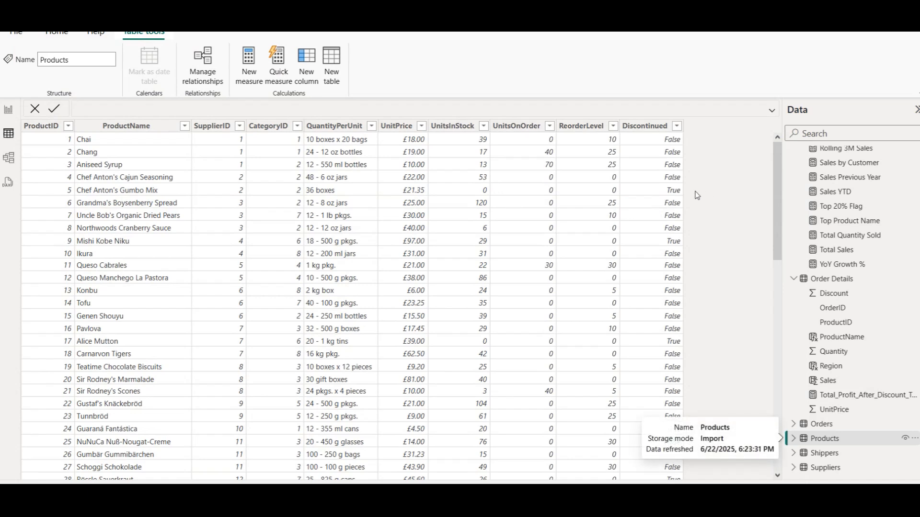
left_click(474, 142)
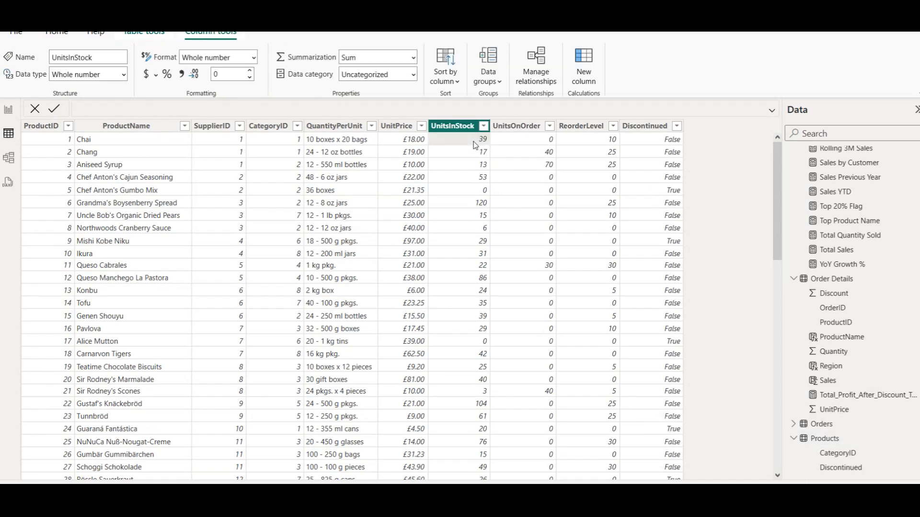
left_click(594, 146)
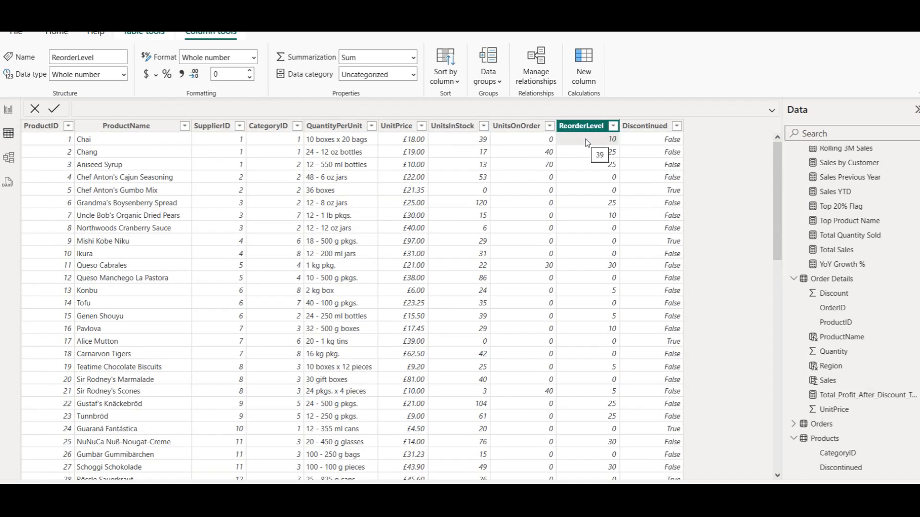
left_click(475, 154)
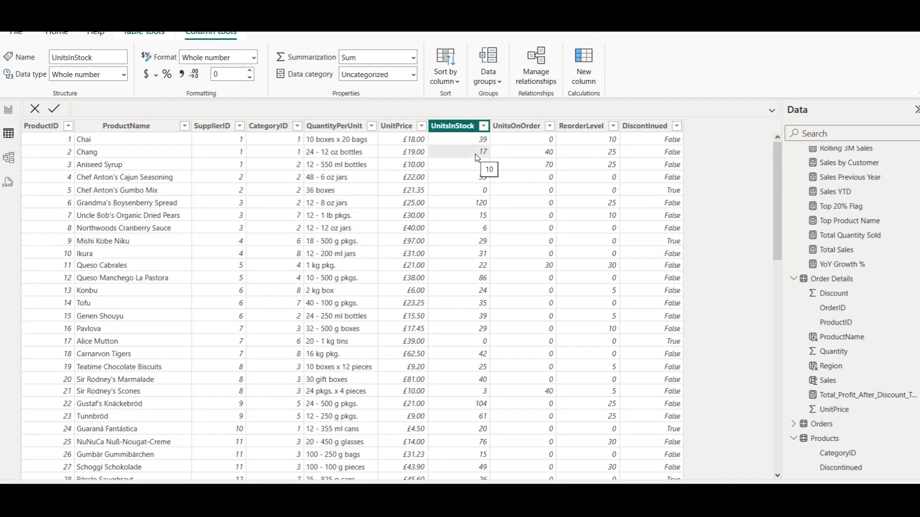
left_click(595, 153)
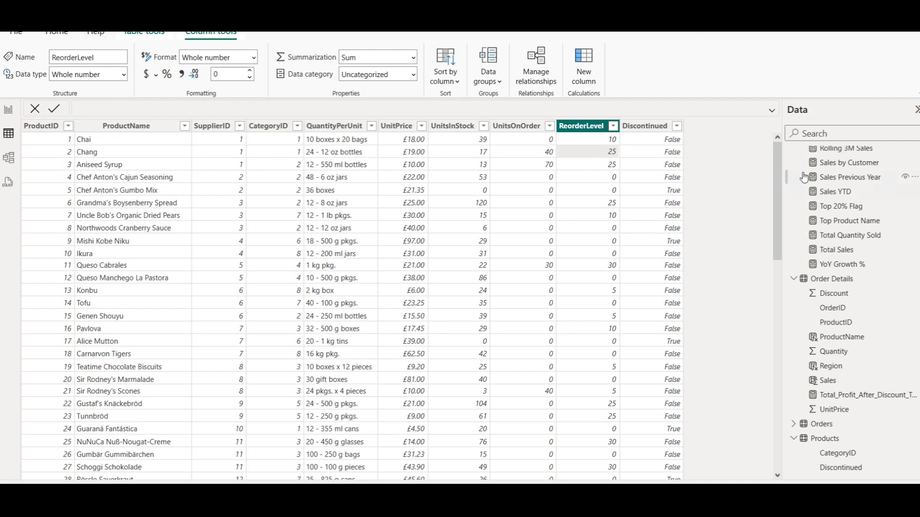
- Add a calculated column named UIS below ROL to the Products table and start its formula with IF(Products[UnitsInStock]
scroll(874, 305, "up", 1)
scroll(874, 304, "up", 4)
scroll(874, 305, "down", 8)
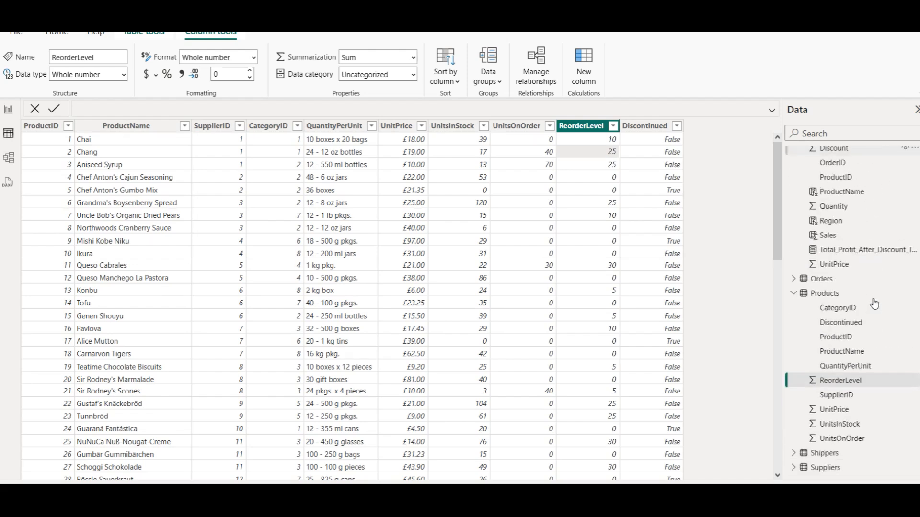
right_click(836, 296)
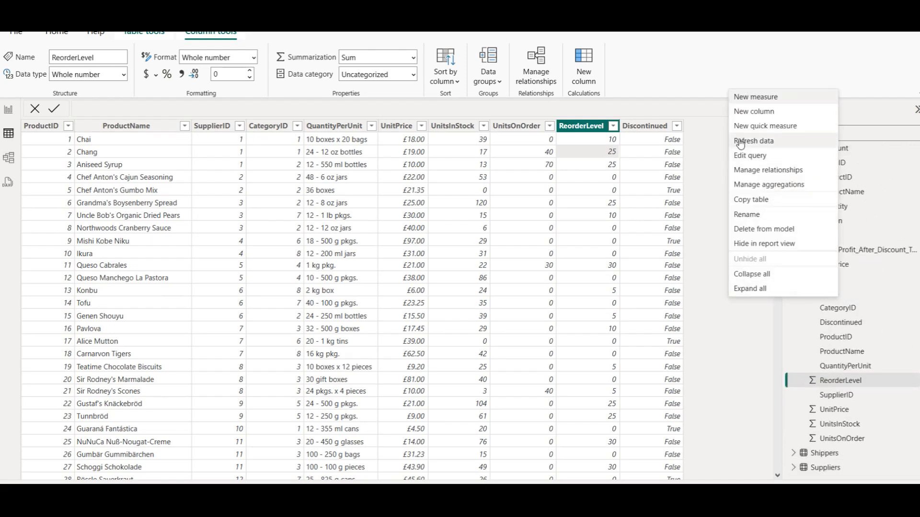
left_click(782, 110)
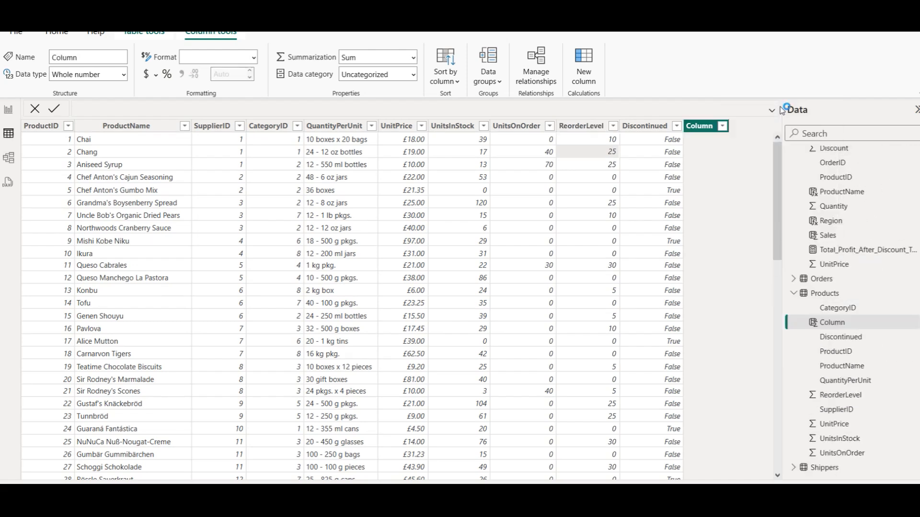
left_click(110, 108)
key("End")
double_click(92, 109)
type("UIS bel")
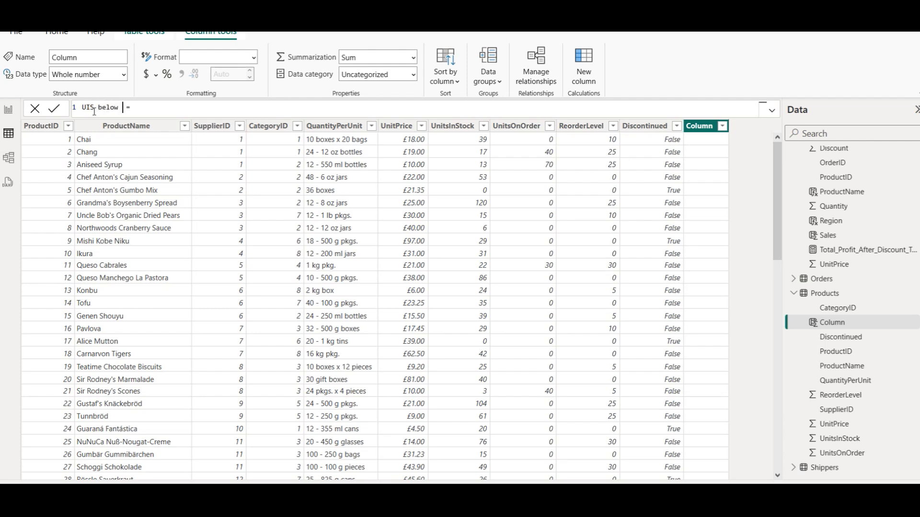
type("ow ROL =  IF(Uni")
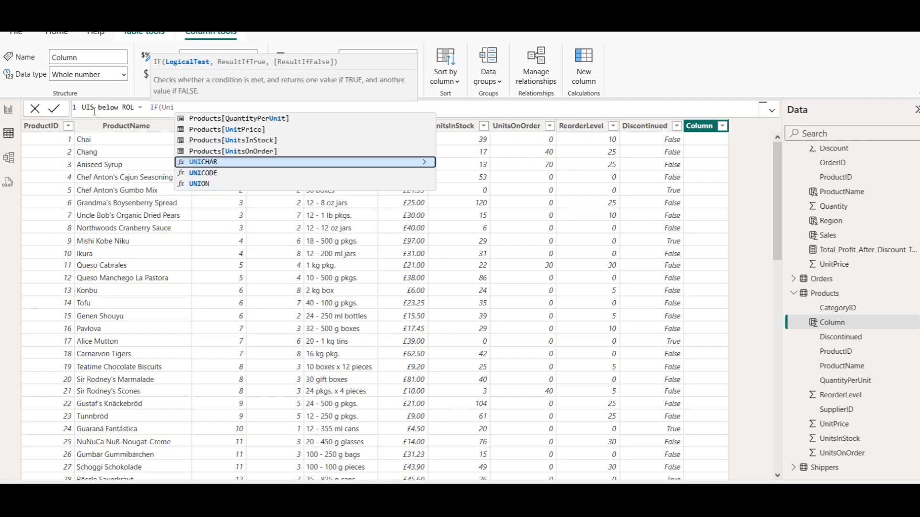
key("Up")
key("Up")
key("Tab")
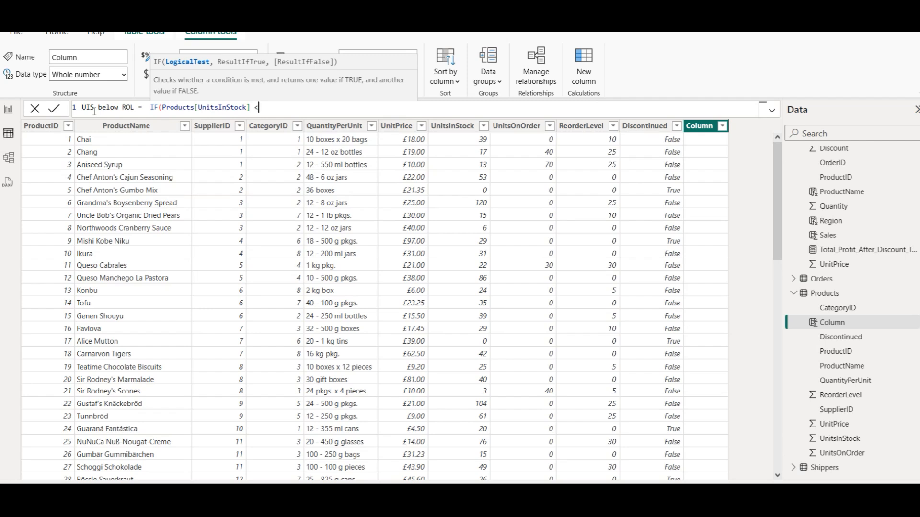
- Complete the UIS below ROL formula with < Products[ReorderLevel], 1, 0) and commit it
type("<Reor")
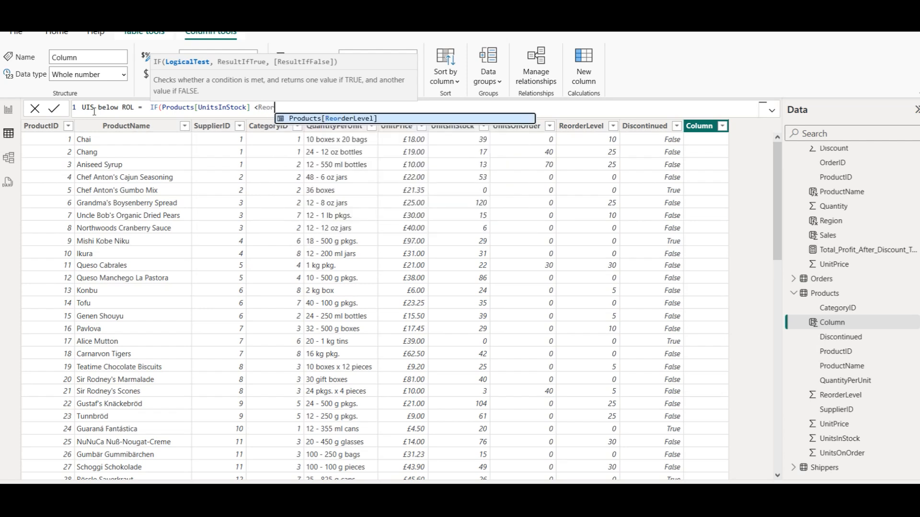
key("Tab")
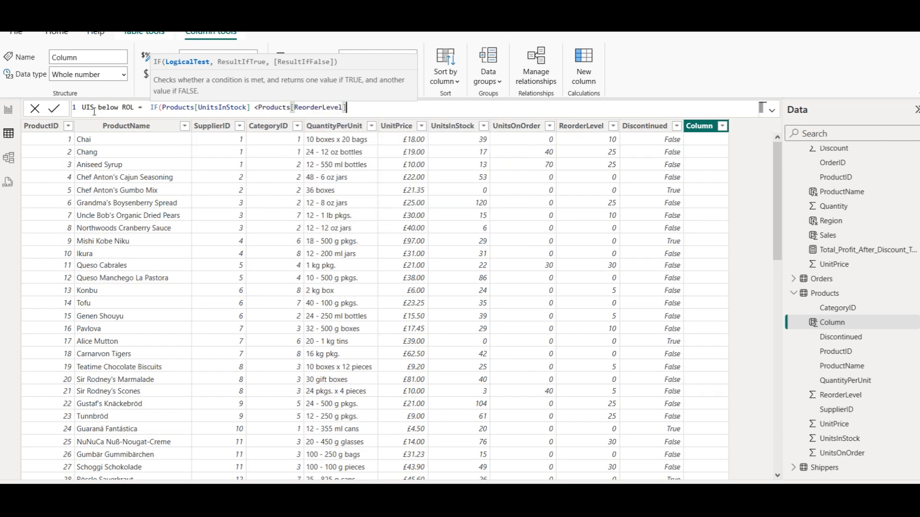
key("Left")
key("Left")
key("Left")
key("Left")
key("Left")
key("Left")
key("Left")
key("Left")
key("Left")
key("Left")
key("Left")
key("Left")
key("Left")
key("Left")
key("Left")
key("Left")
key("Left")
key("Left")
key("Left")
key("Left")
key("Right")
key("Right")
key("Right")
key("Right")
key("Right")
key("Right")
key("Right")
key("Right")
key("Right")
type(", ")
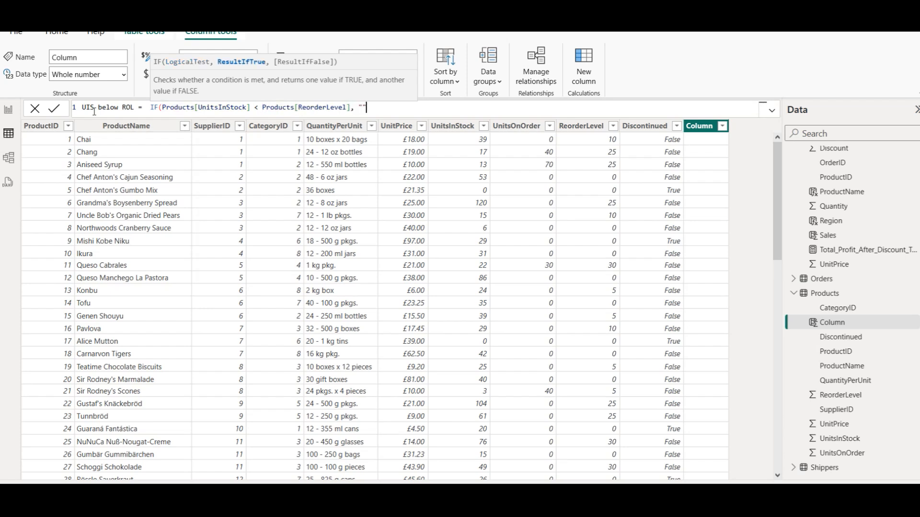
type("1, ")
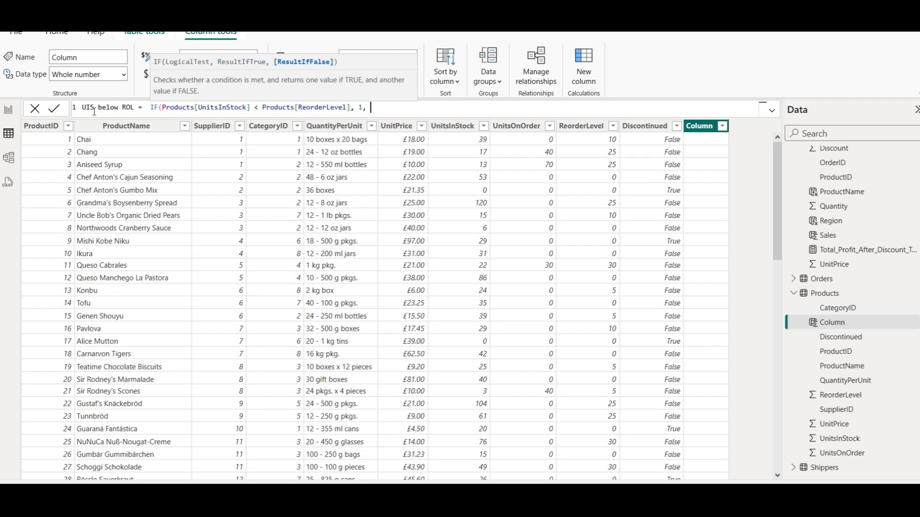
type("0)")
left_click(53, 108)
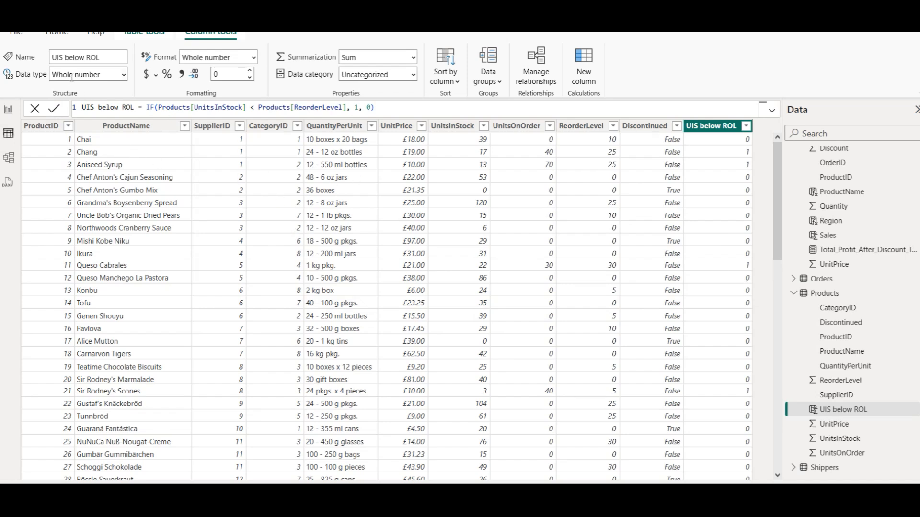
- On the report page, duplicate the region quantity table and fit the copy into the empty space beside the Categories by AOV donut
left_click(9, 110)
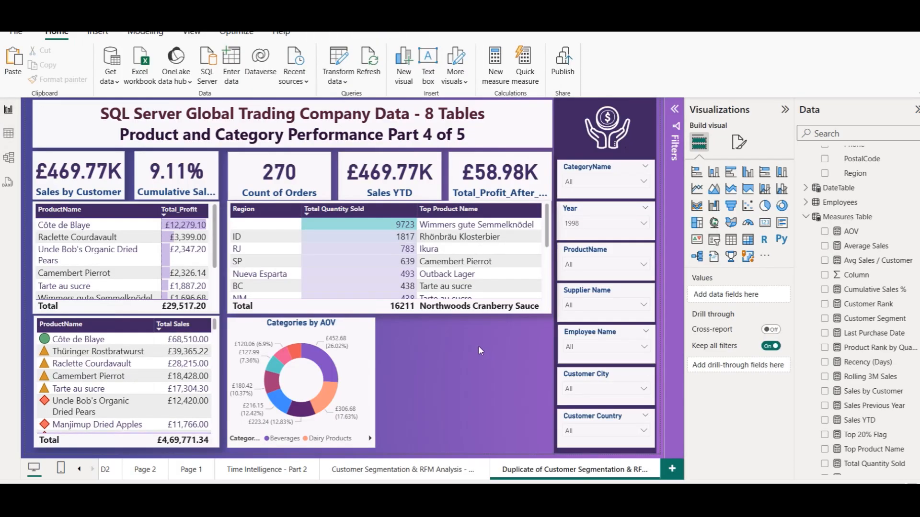
left_click(549, 218)
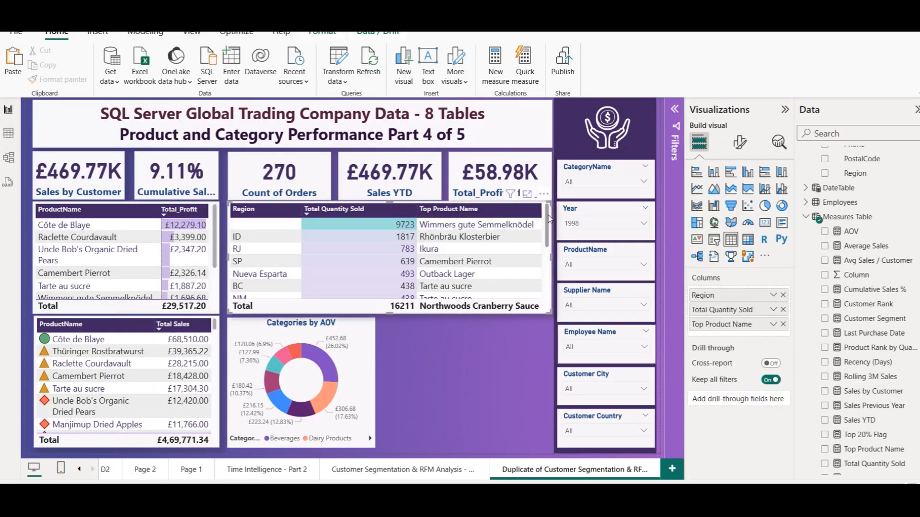
left_click_drag(548, 218, 559, 365)
left_click_drag(536, 316, 535, 428)
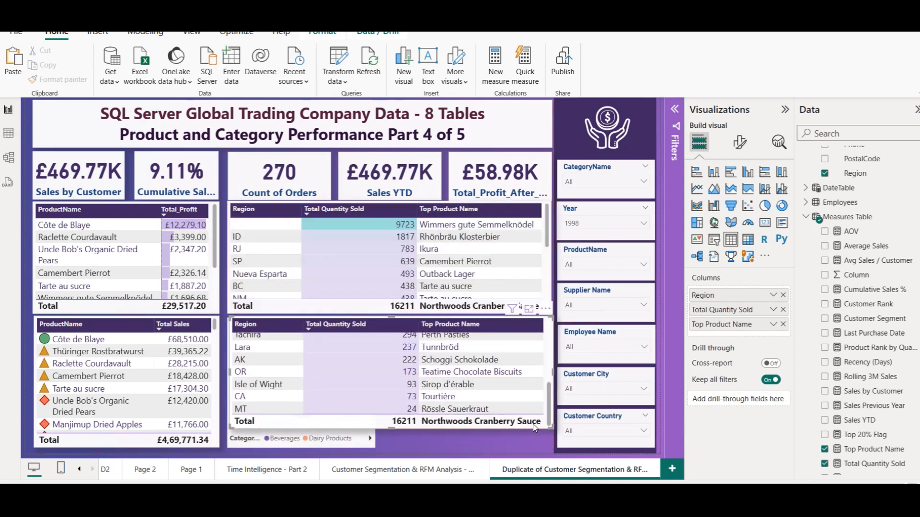
left_click_drag(230, 373, 382, 377)
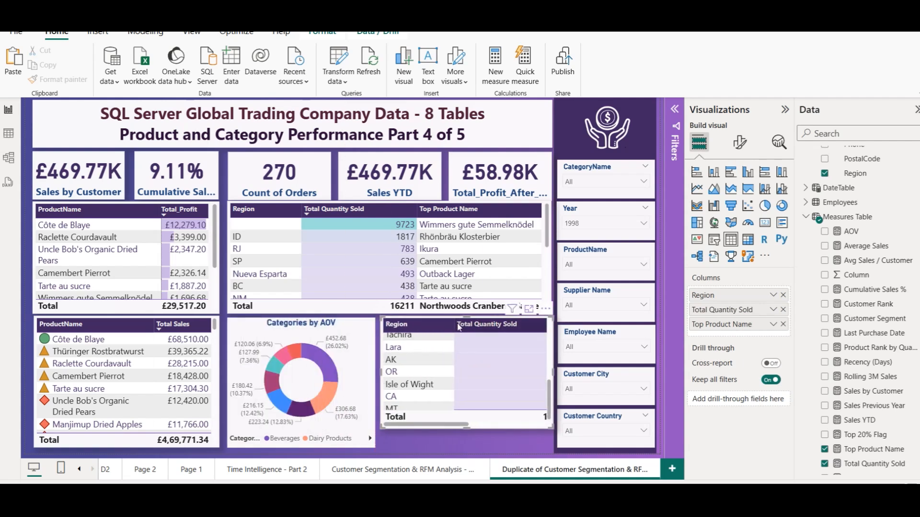
left_click_drag(459, 327, 456, 328)
left_click_drag(462, 428, 461, 446)
scroll(458, 379, "up", 5)
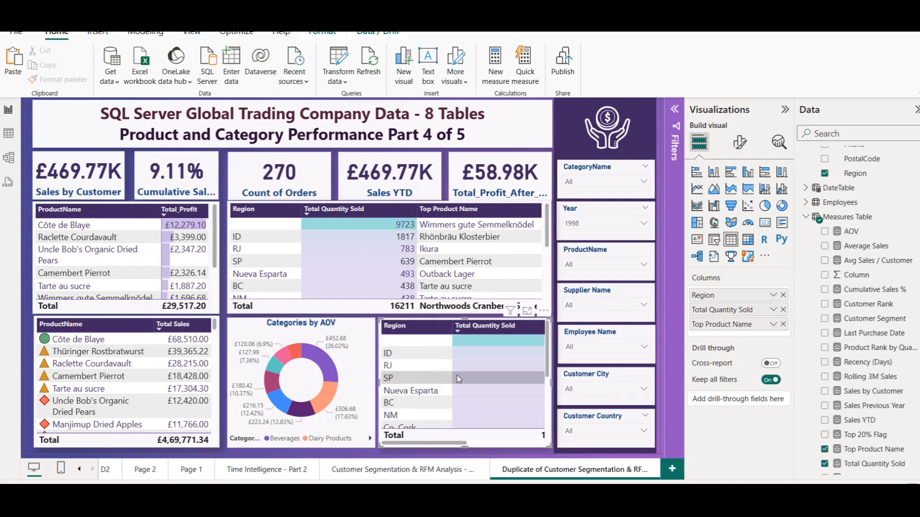
- Remove Top Product Name, Total Quantity Sold and Region from the duplicated table
left_click(783, 324)
left_click(783, 310)
left_click(783, 295)
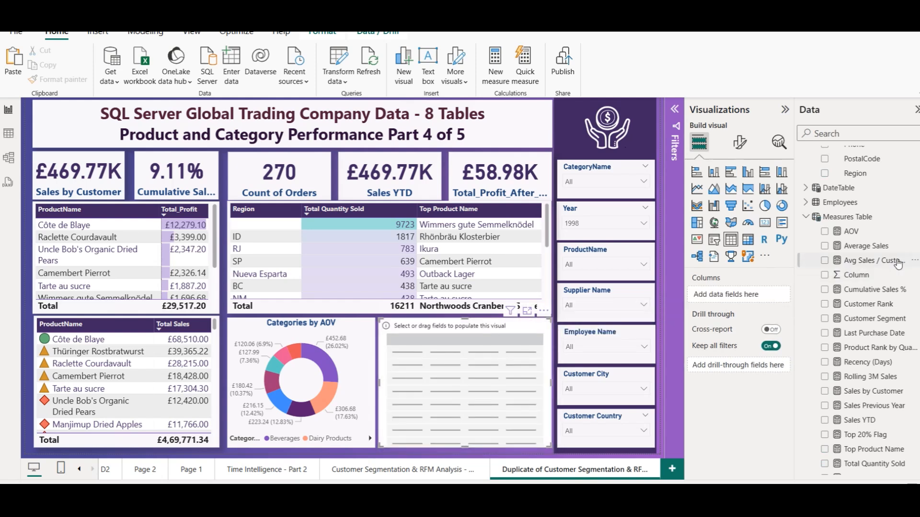
- Add ProductName from the Products table as the emptied table's first column
scroll(898, 264, "up", 5)
scroll(892, 263, "down", 4)
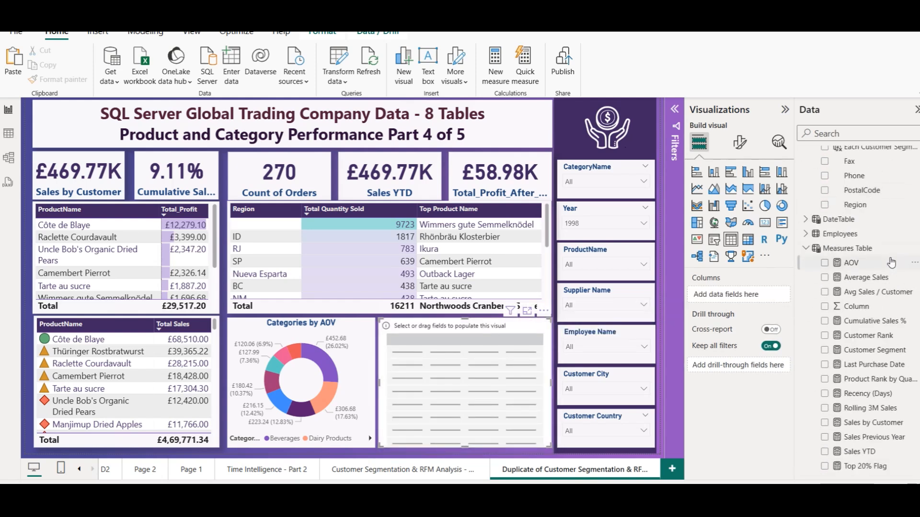
scroll(890, 262, "up", 3)
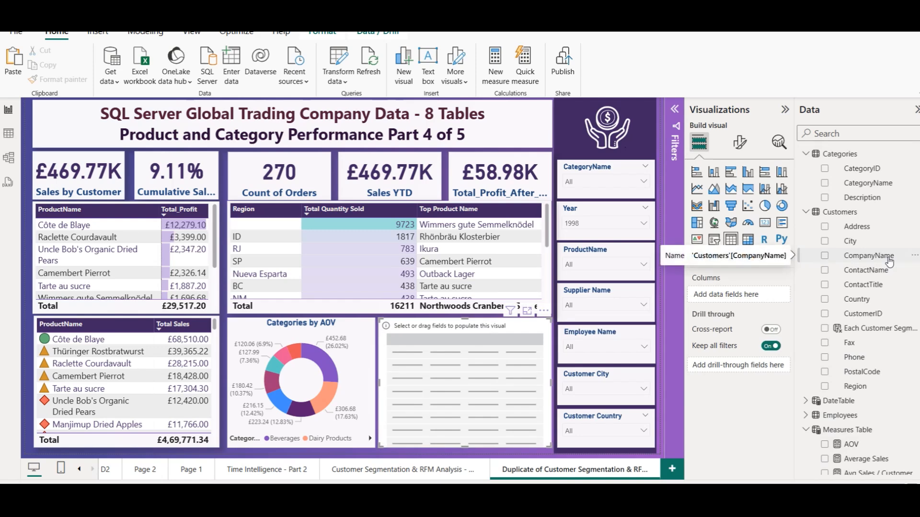
scroll(886, 266, "down", 10)
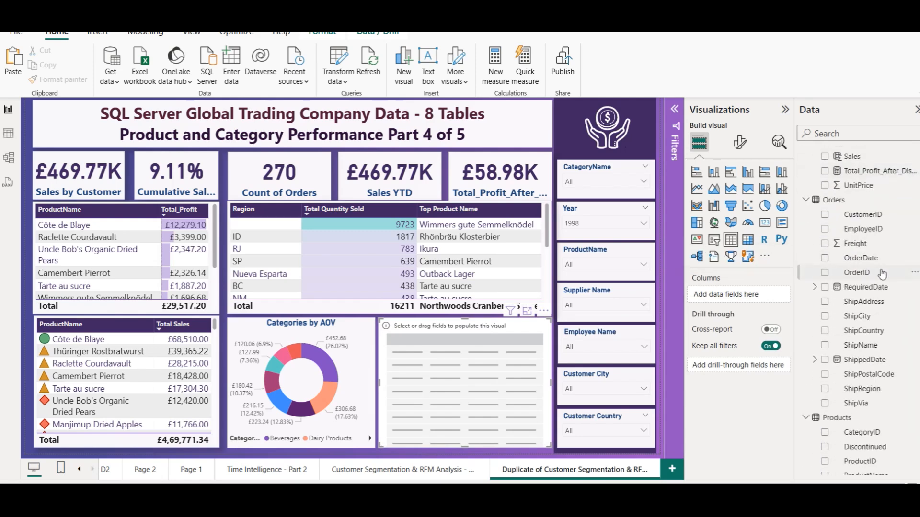
scroll(879, 275, "down", 5)
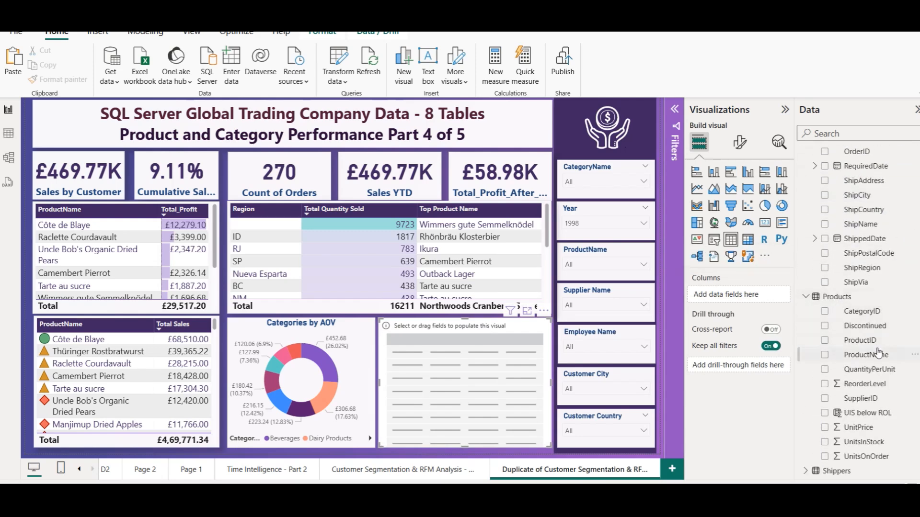
left_click_drag(869, 358, 714, 295)
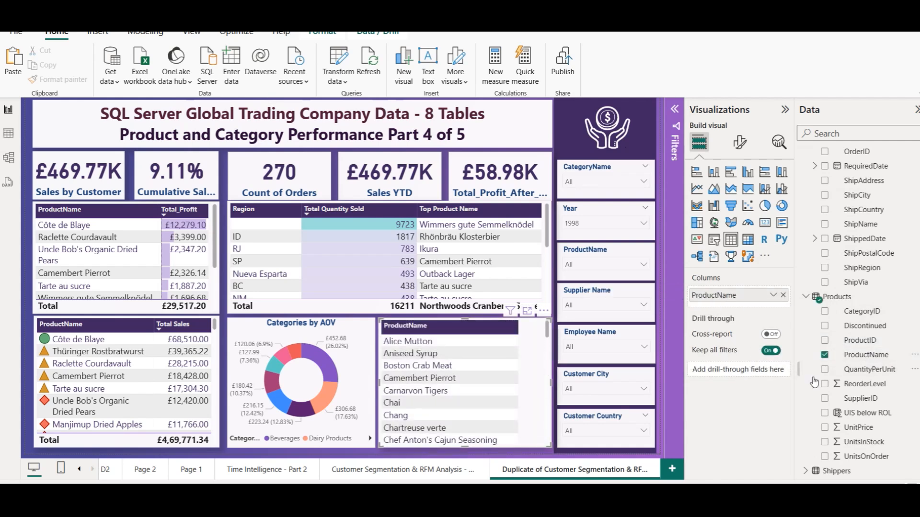
- Add UIS below ROL as the table's second column and narrow the ProductName column so both fit
scroll(877, 388, "down", 1)
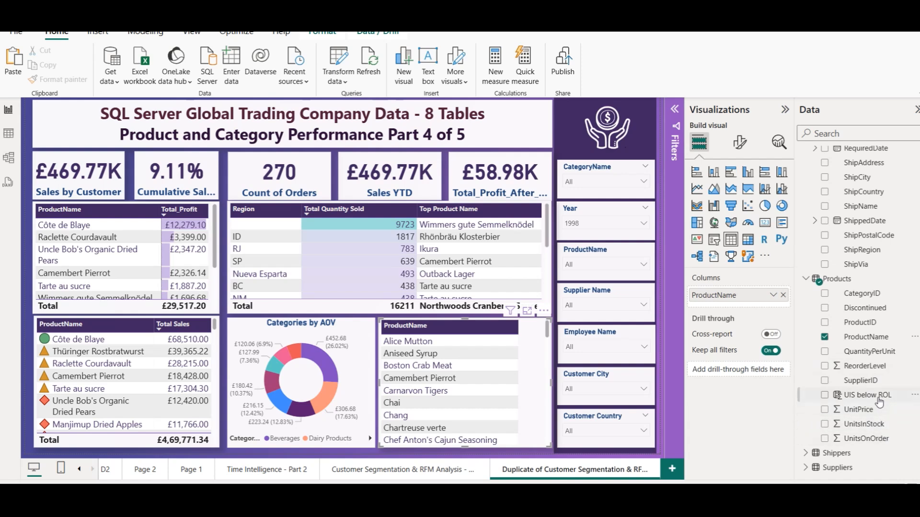
left_click_drag(880, 402, 733, 302)
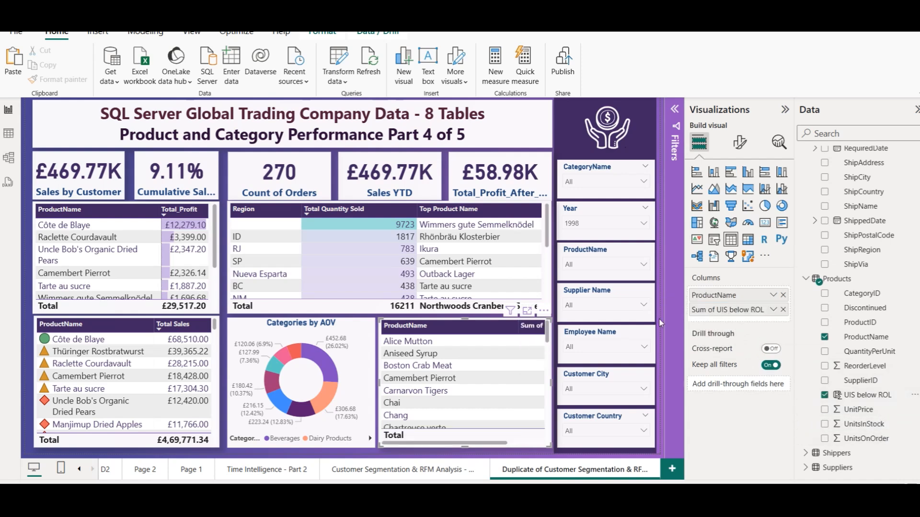
left_click(516, 329)
left_click_drag(517, 325, 467, 326)
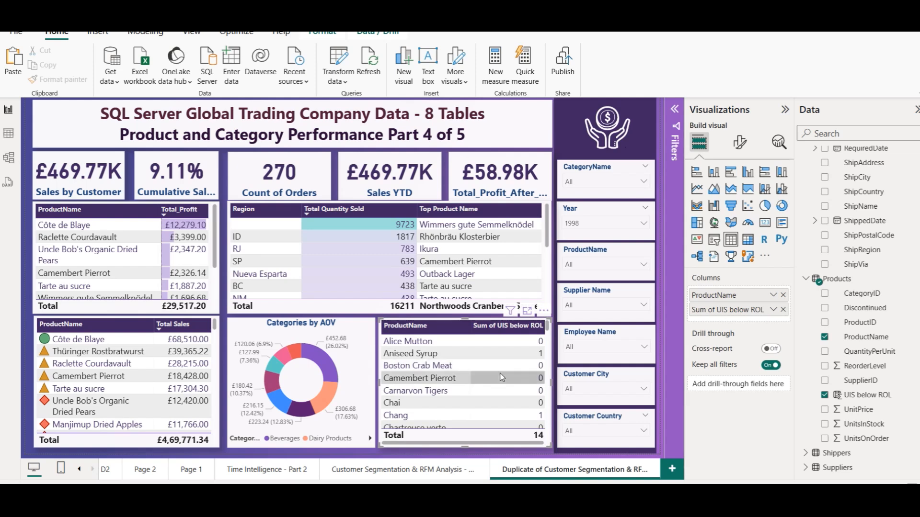
- Turn on a rules-based background color for the stock table's ProductName column, based on the sum of UIS below ROL from Products
left_click(364, 495)
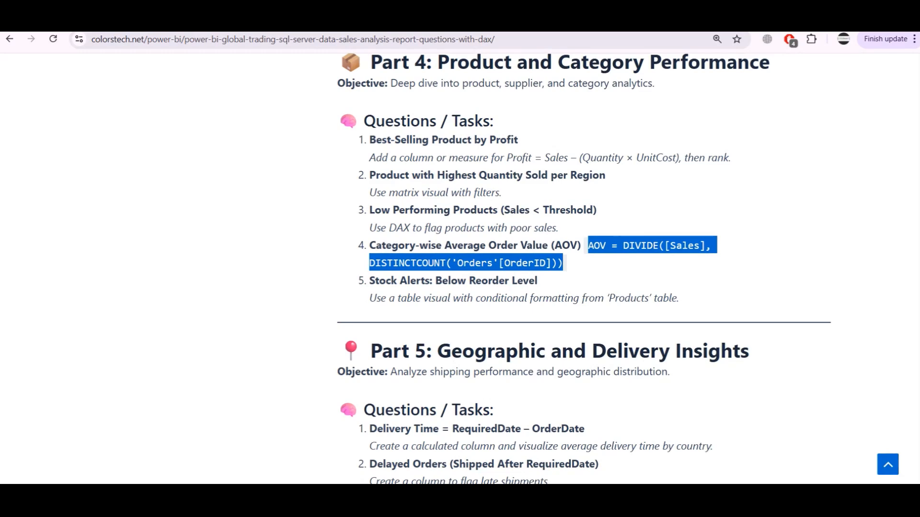
left_click(393, 495)
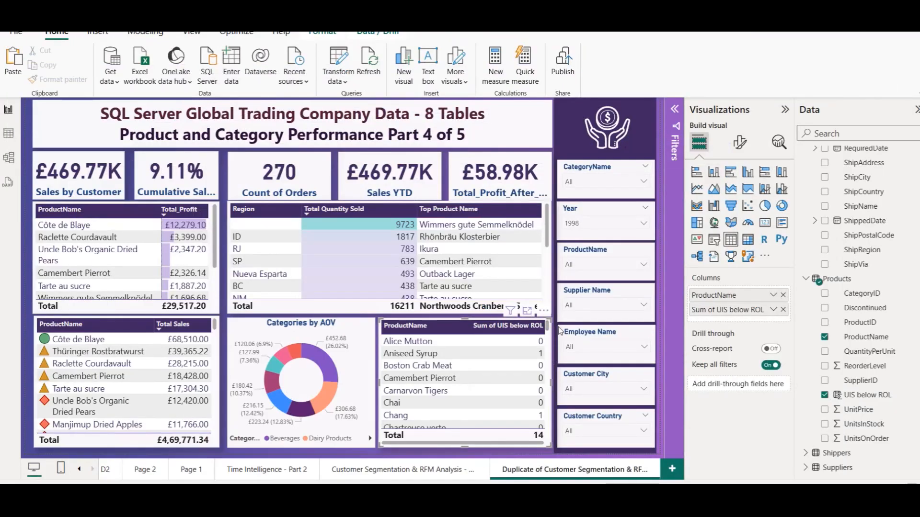
left_click(740, 142)
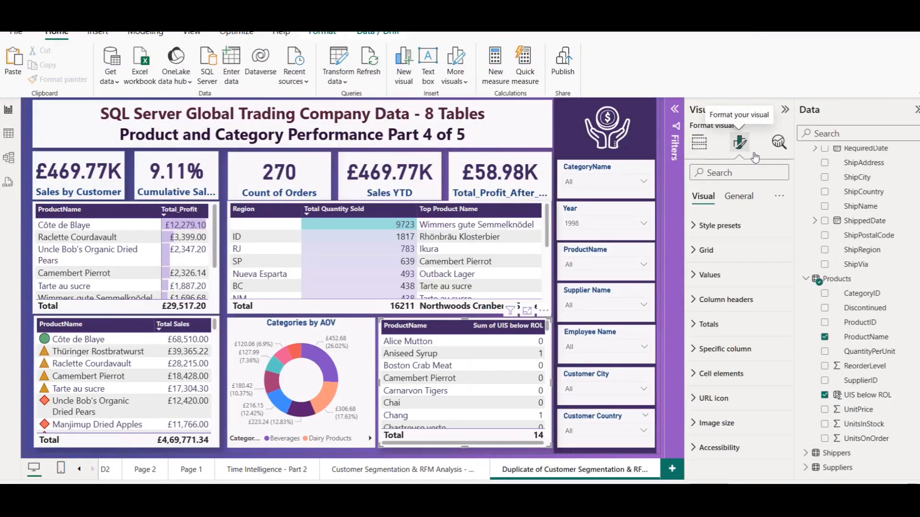
left_click(735, 378)
scroll(735, 383, "down", 3)
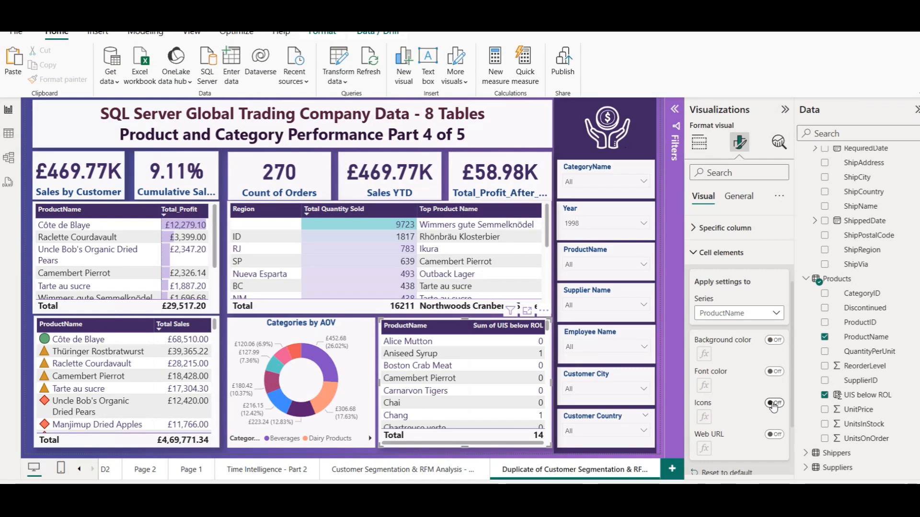
left_click(775, 340)
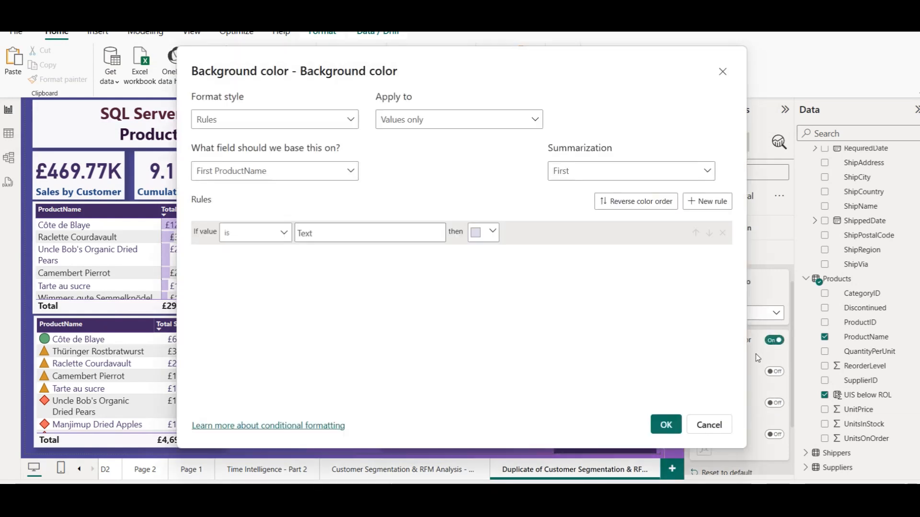
left_click(286, 176)
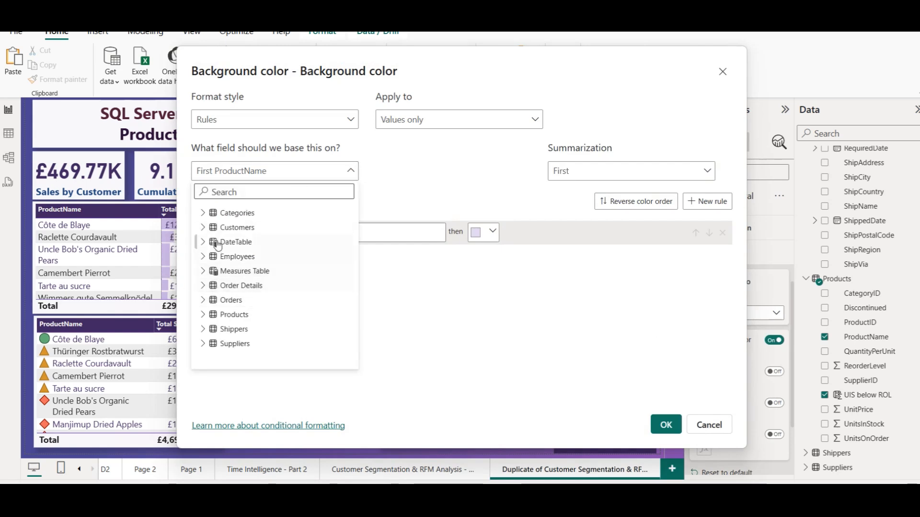
left_click(203, 314)
scroll(275, 314, "down", 3)
left_click(258, 290)
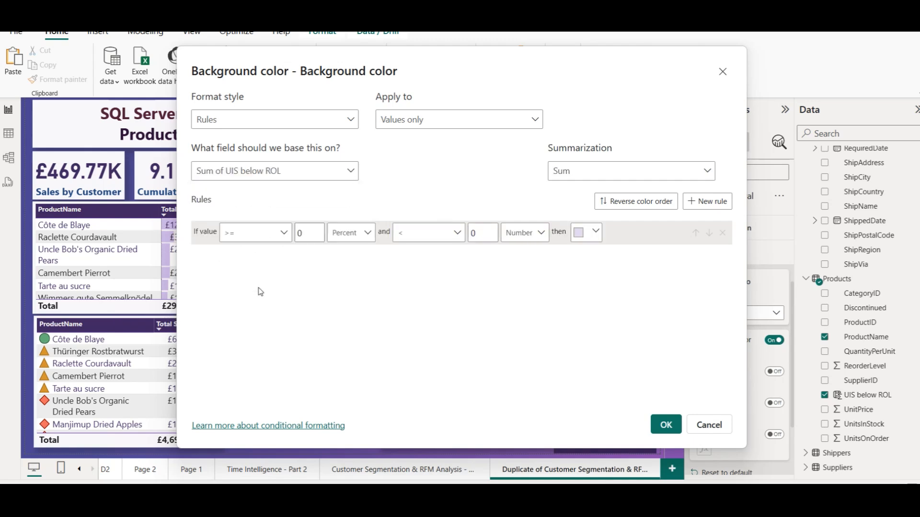
- Set the first background rule to color values equal to the number 0 light peach
left_click(270, 235)
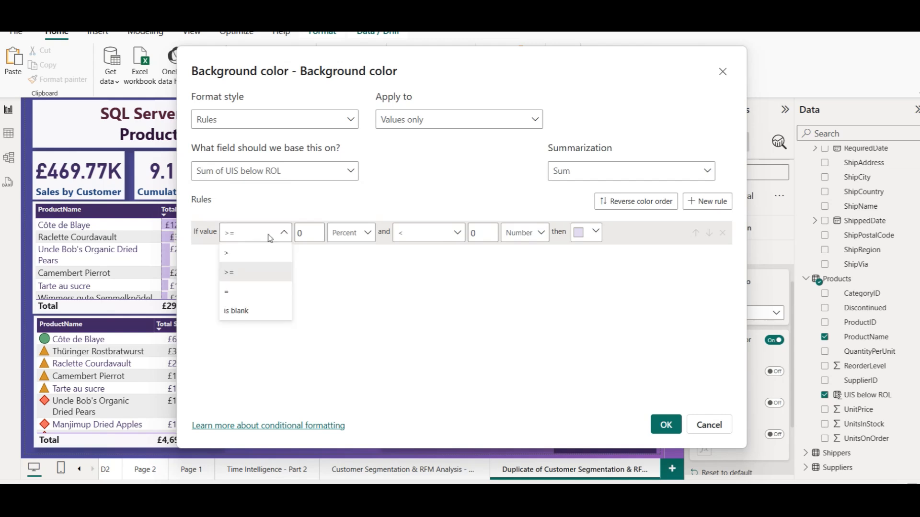
left_click(249, 293)
left_click(361, 234)
left_click(365, 262)
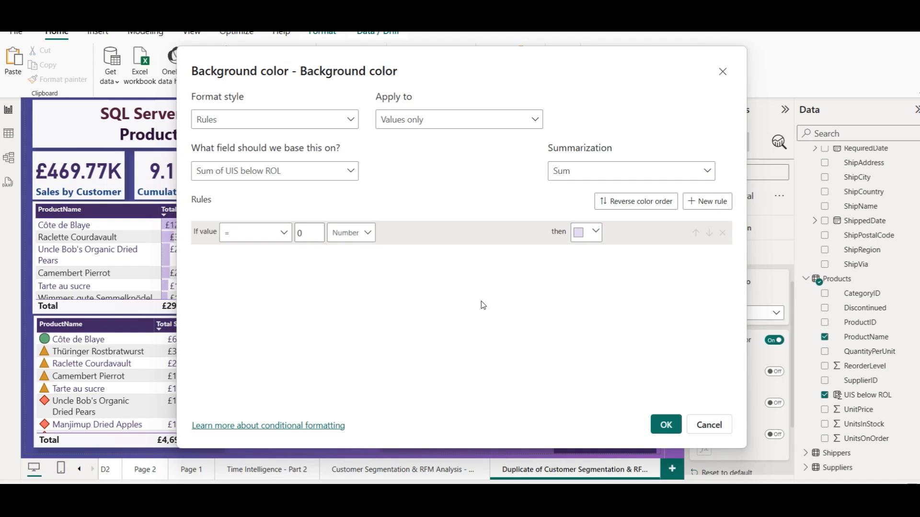
left_click(591, 232)
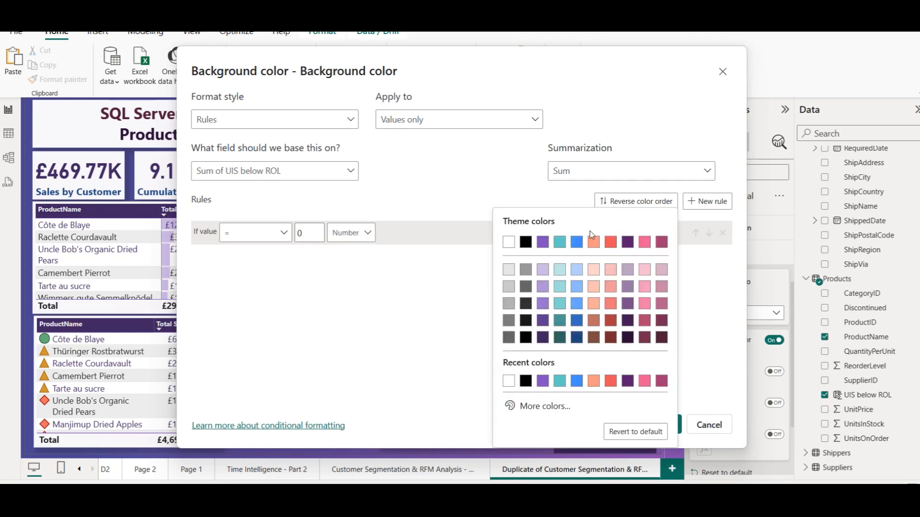
left_click(594, 269)
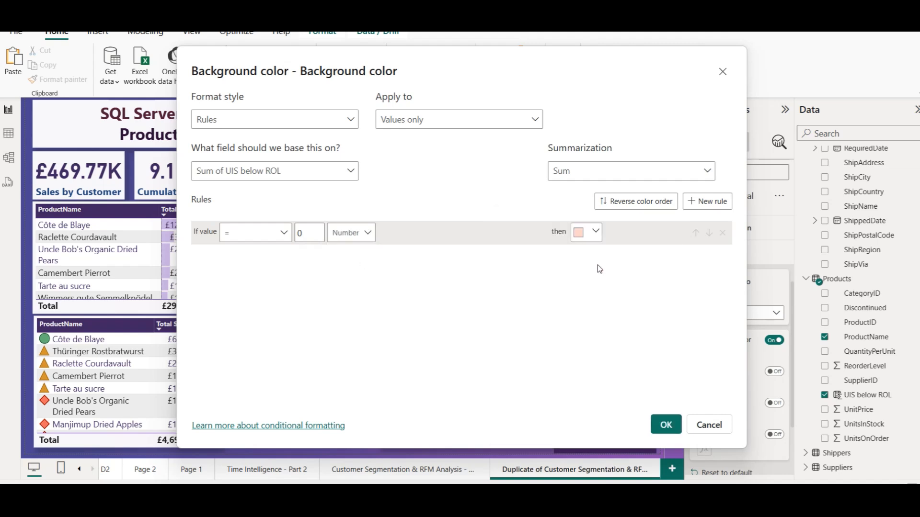
- Add a second rule that colors values equal to the number 1 light teal, and apply the background color rules
left_click(708, 203)
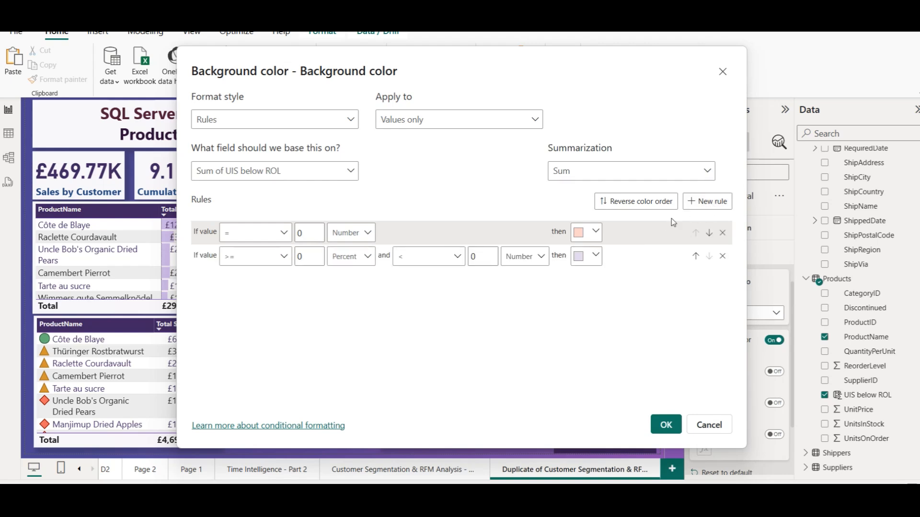
left_click(273, 258)
left_click(238, 321)
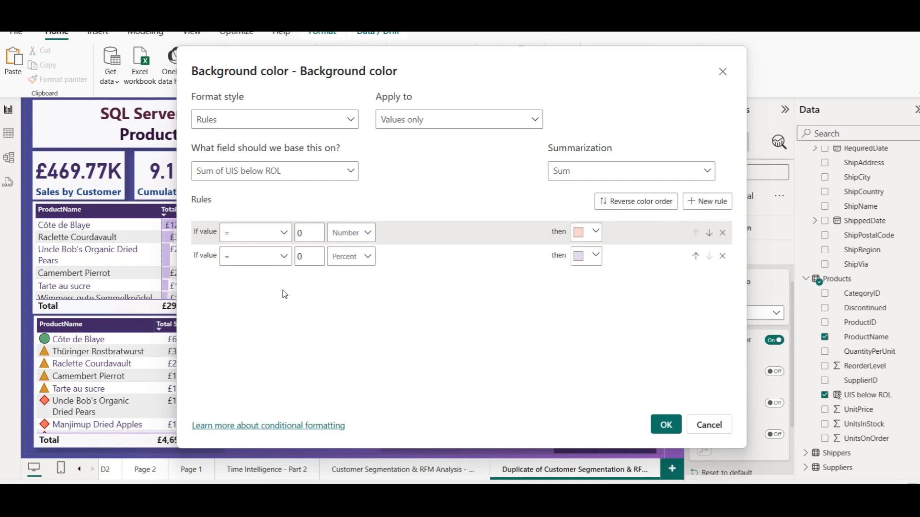
double_click(306, 258)
type("1")
left_click(351, 257)
left_click(344, 276)
left_click(580, 266)
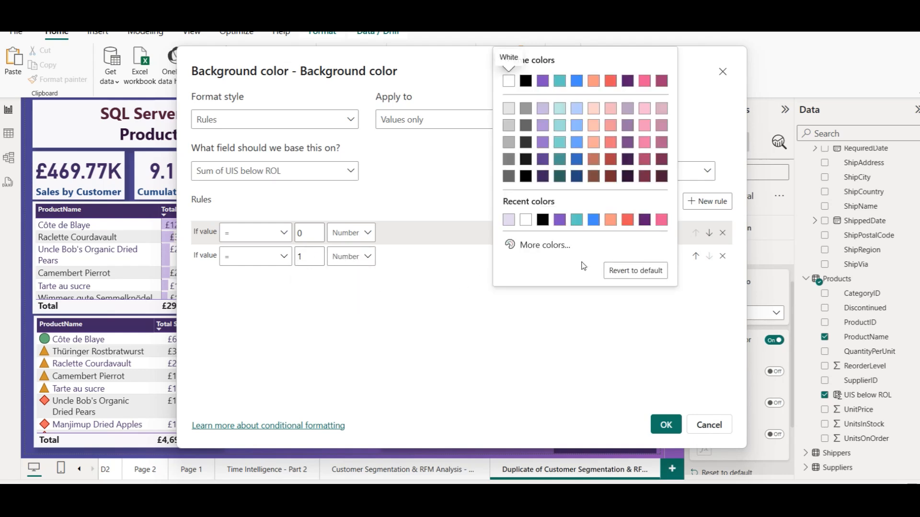
left_click(563, 113)
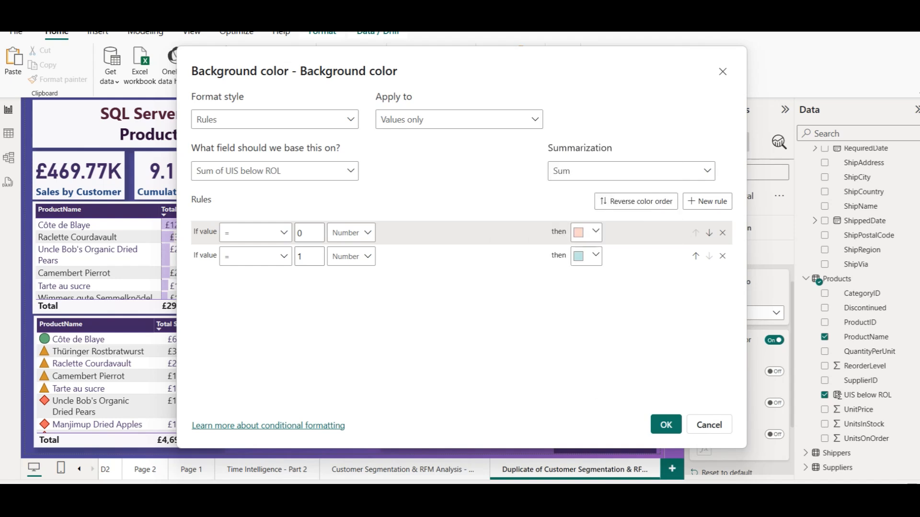
left_click(666, 425)
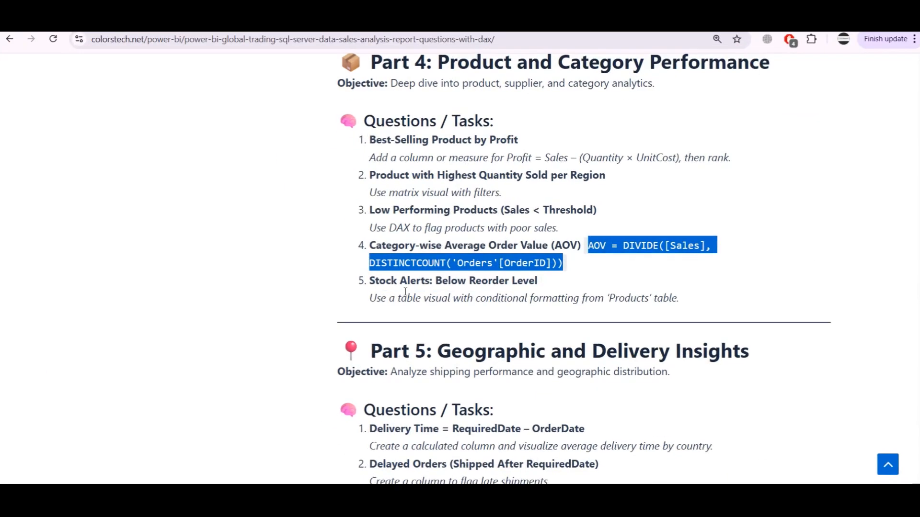
- Copy "Stock Alerts: Below Reorder Level" from the browser's Part 4 task list and use it as the stock table's title
left_click_drag(540, 283, 363, 282)
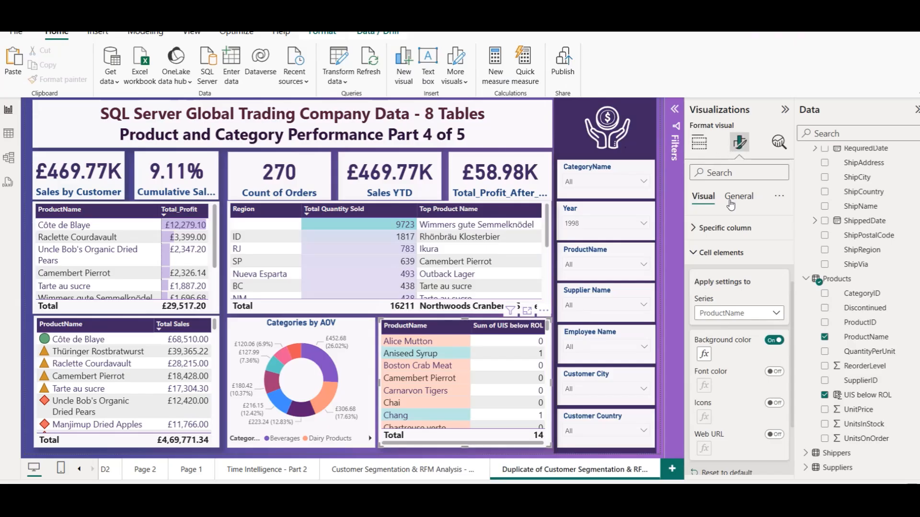
left_click(738, 196)
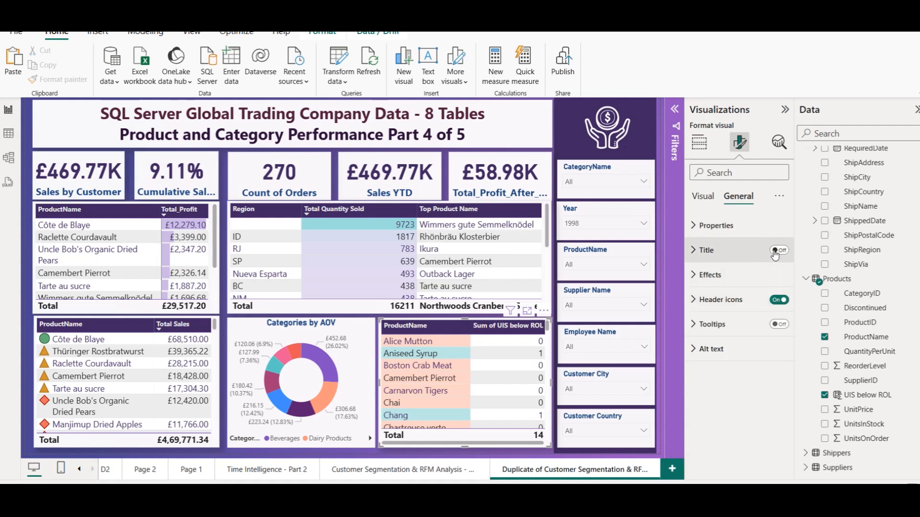
left_click(738, 252)
left_click(726, 314)
key("ctrl+v")
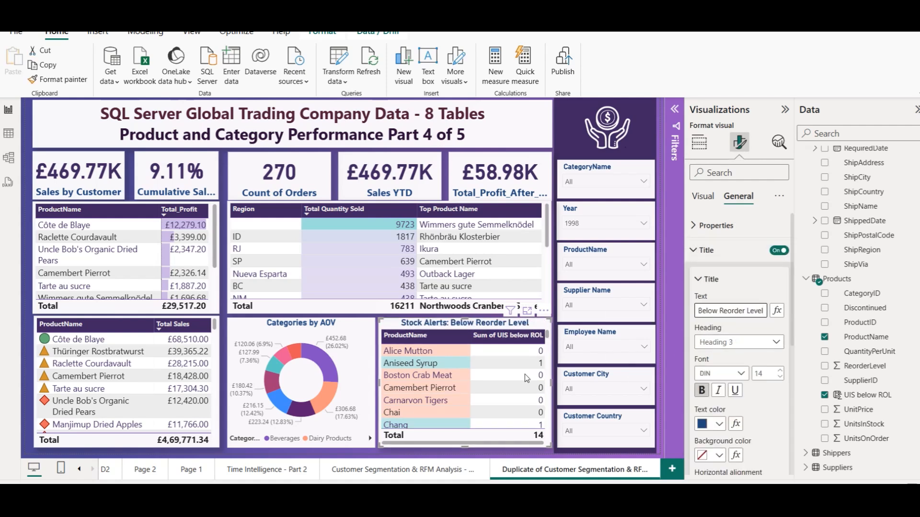
left_click(476, 458)
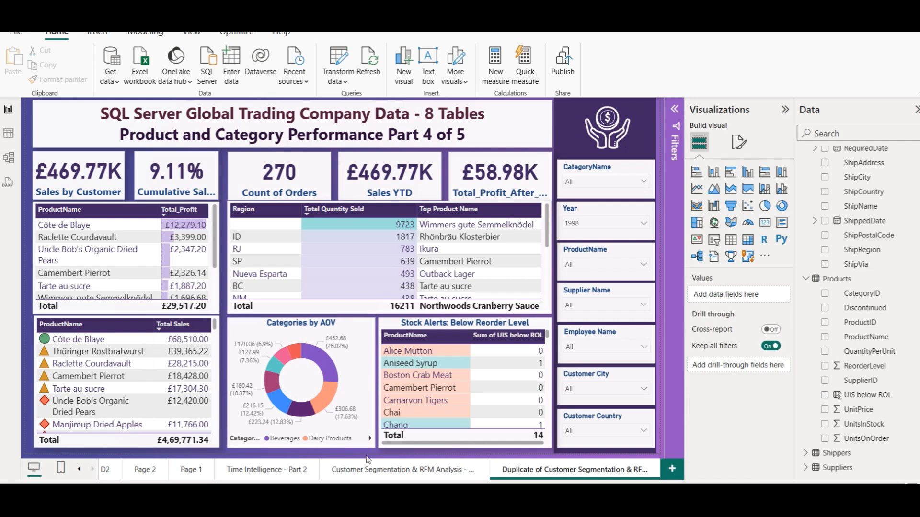
- Switch to the browser, copy the task heading "Low Performing Products (Sales < Threshold)" and return to the Power BI report
left_click(331, 495)
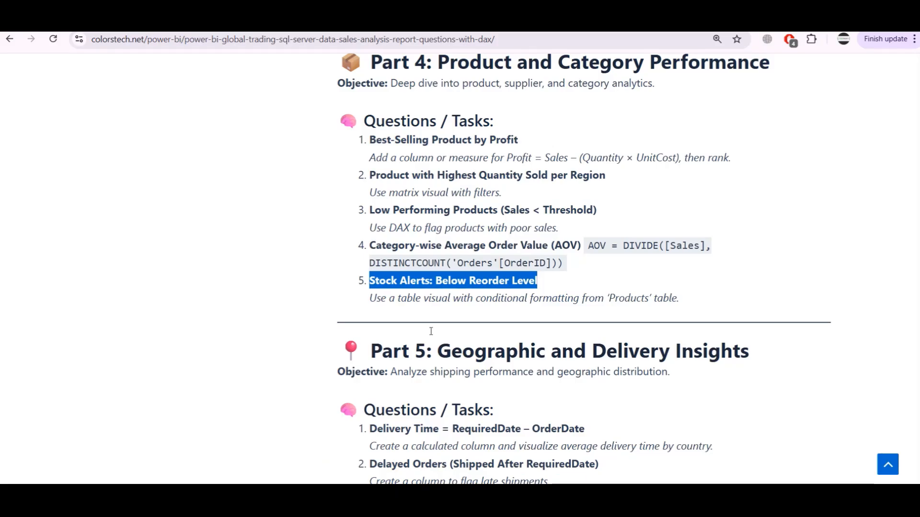
left_click_drag(369, 211, 619, 211)
key("ctrl+c")
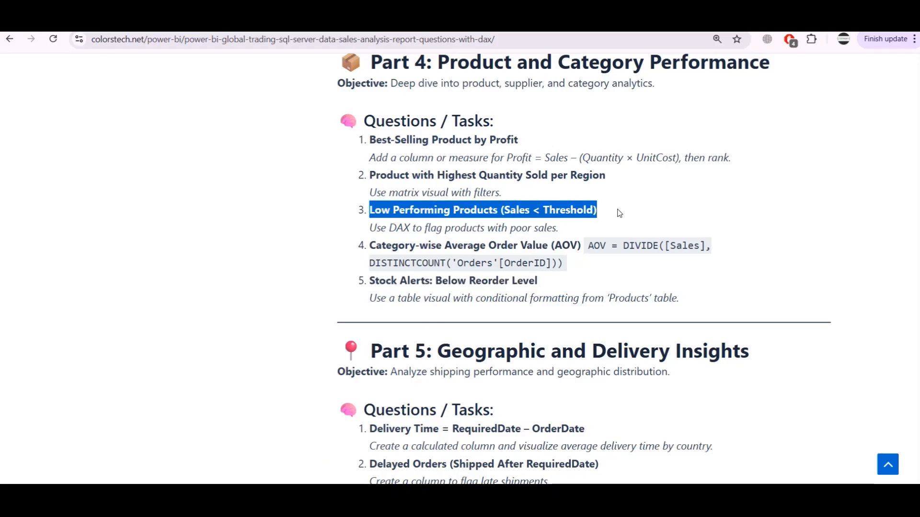
left_click(407, 496)
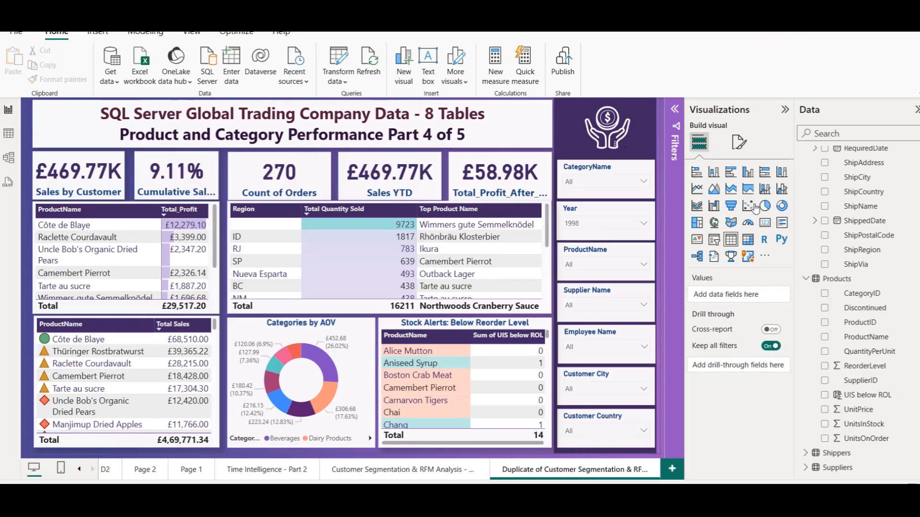
- Turn on the title of the Total Sales product table and set it to "Low Performing Products (Sales < Threshold)"
left_click(213, 444)
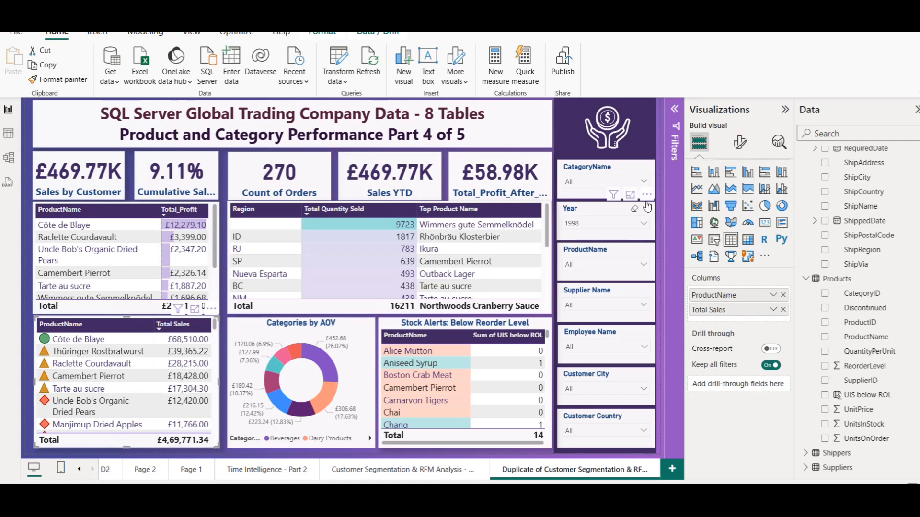
left_click(742, 146)
left_click(740, 197)
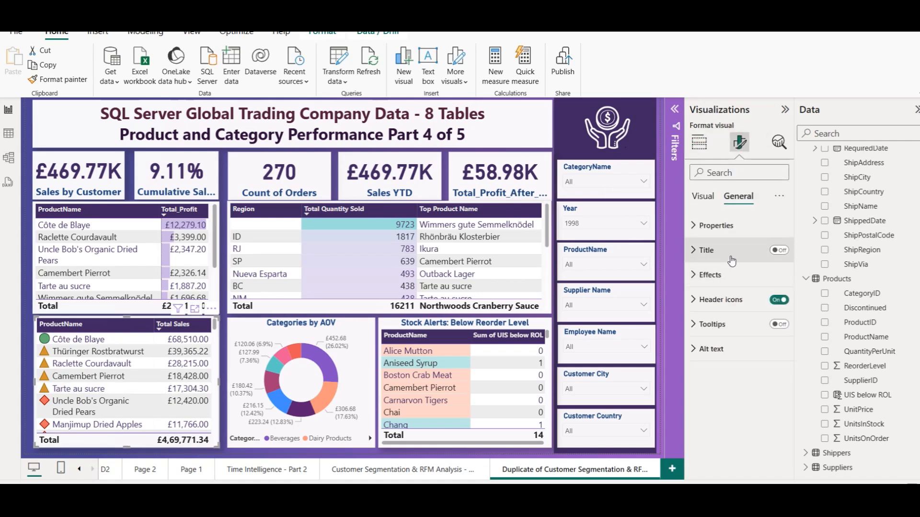
left_click(745, 250)
left_click(778, 250)
left_click(714, 312)
key("ctrl+v")
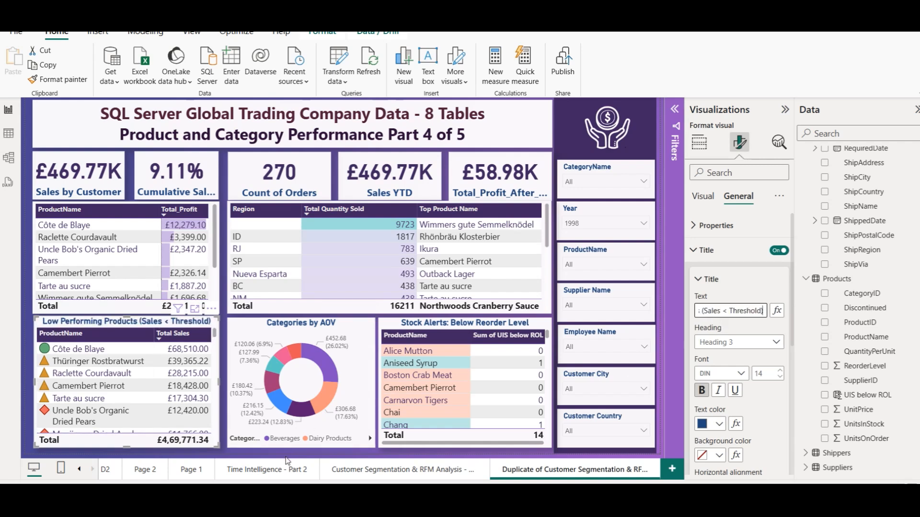
left_click(214, 461)
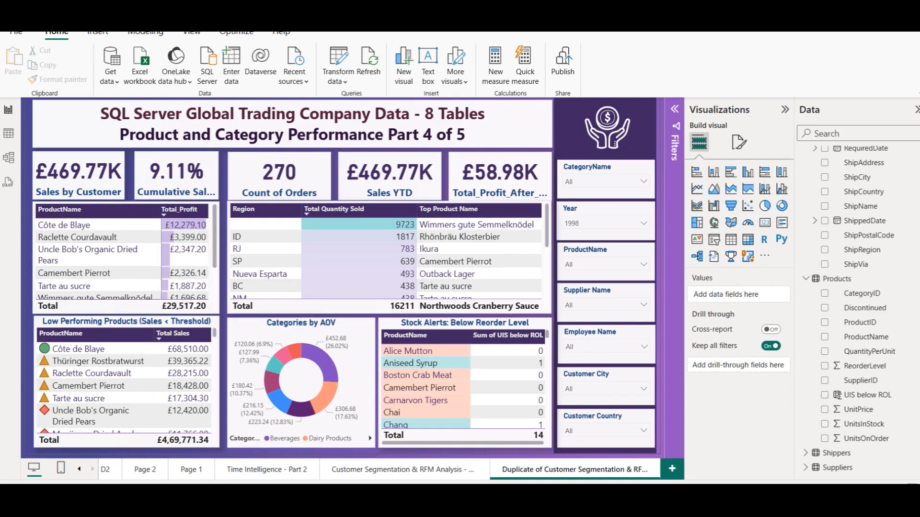
- Switch to the browser, copy the task heading "Best-Selling Product by Profit" and return to the Power BI report
key("alt+Tab")
scroll(446, 313, "up", 1)
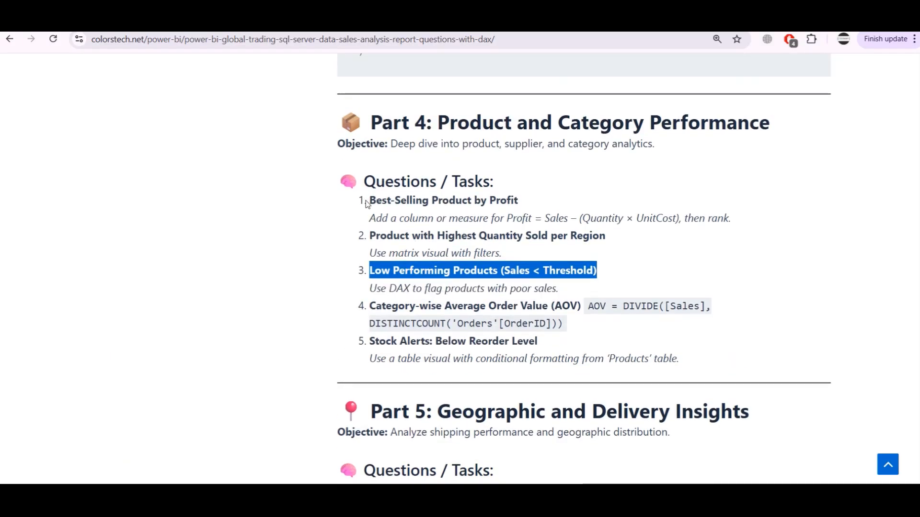
left_click_drag(370, 200, 518, 200)
key("ctrl+c")
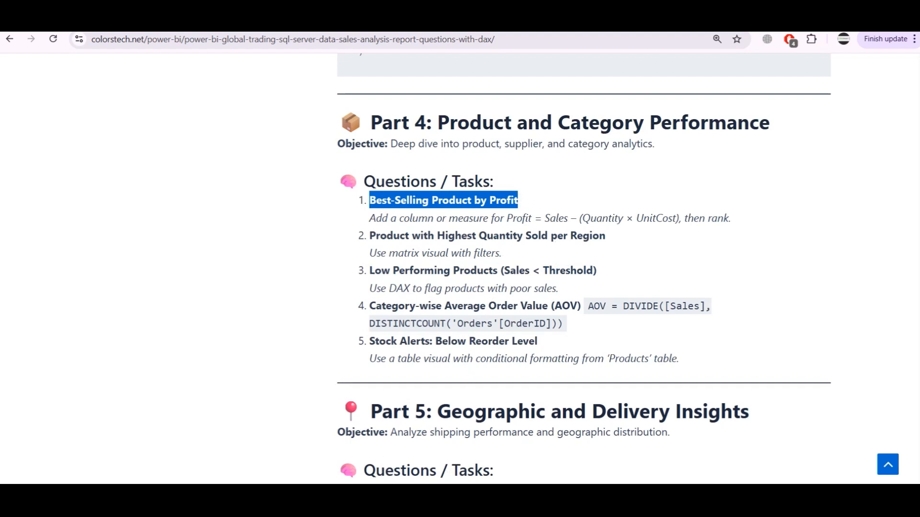
key("alt+Tab")
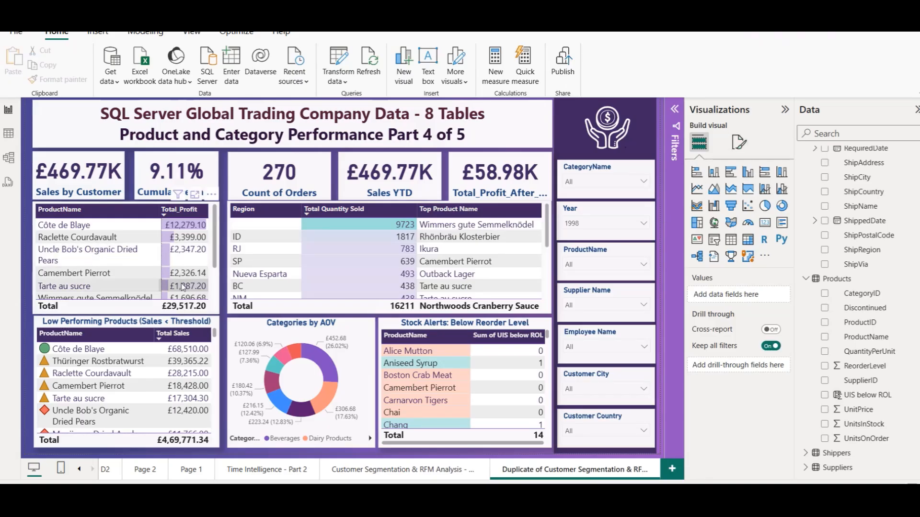
- Turn on the Total_Profit table's title, paste the copied heading and edit it to "Best-Selling Products by Profit"
left_click(186, 203)
left_click(742, 143)
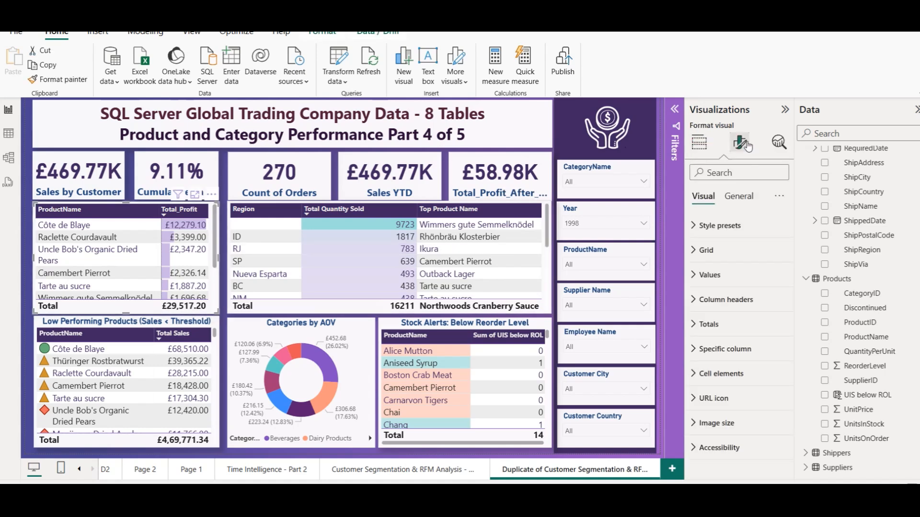
left_click(738, 196)
left_click(728, 251)
scroll(730, 270, "down", 1)
left_click(730, 310)
key("ctrl+v")
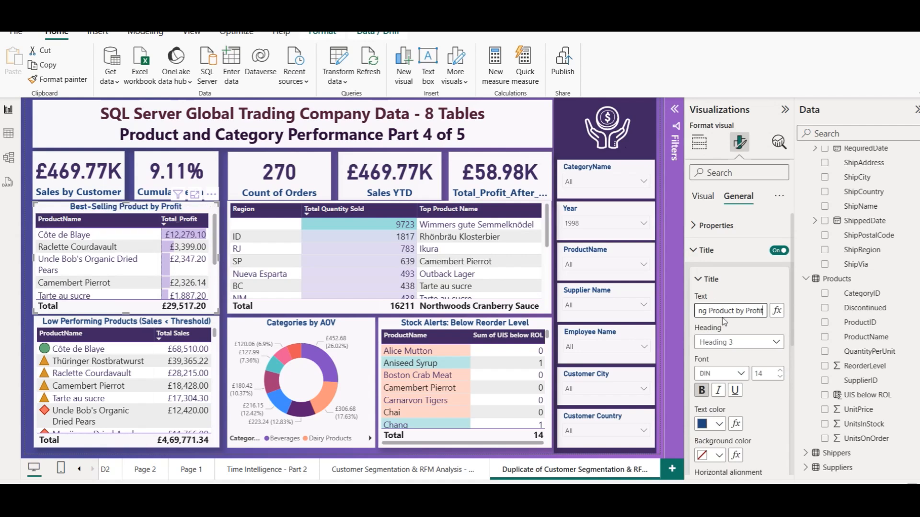
left_click(737, 311)
type("s")
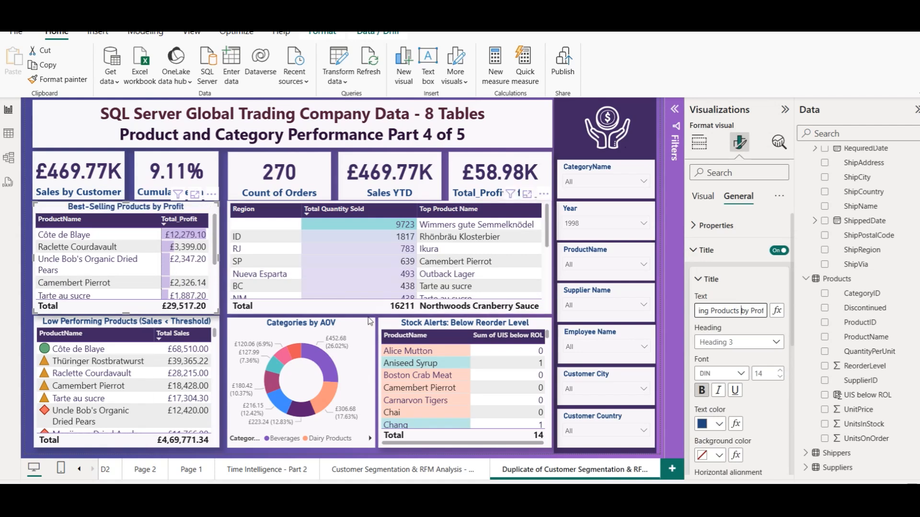
left_click(286, 460)
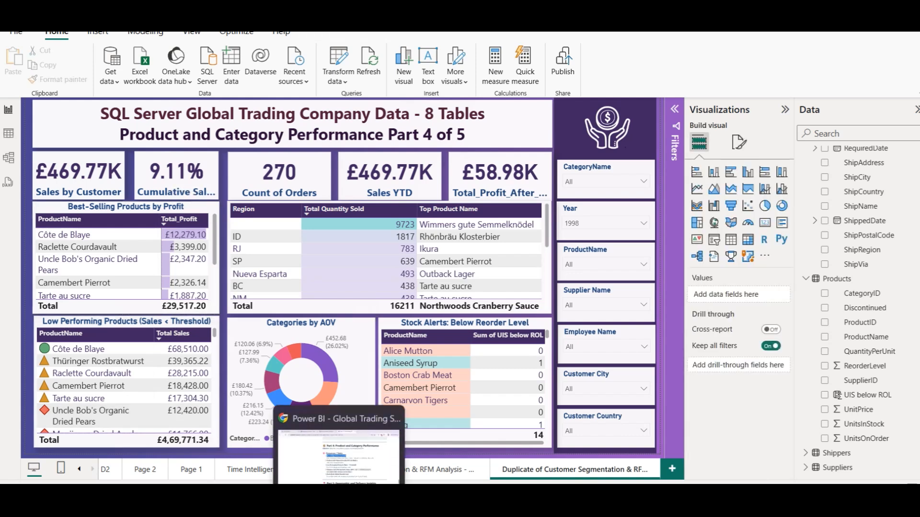
- Switch to the browser, copy the task heading "Product with Highest Quantity Sold per Region" and return to the Power BI report
left_click(339, 496)
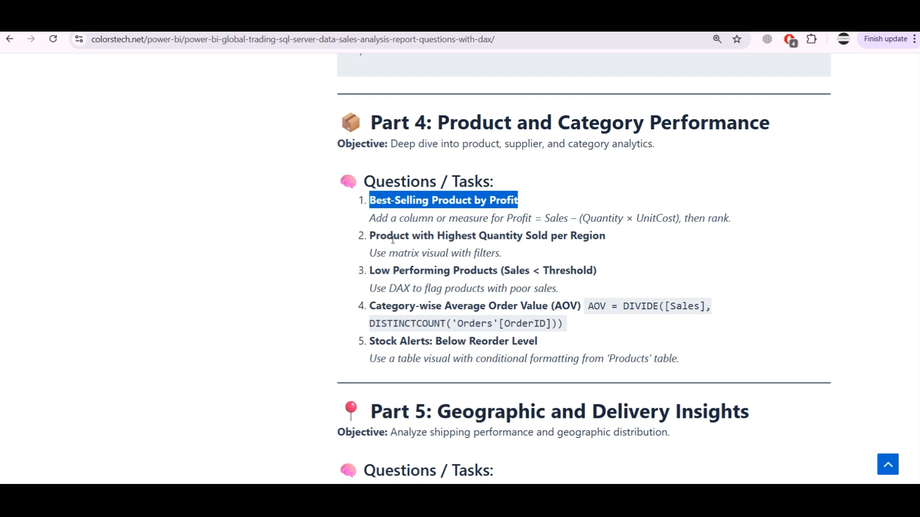
left_click_drag(368, 238, 620, 233)
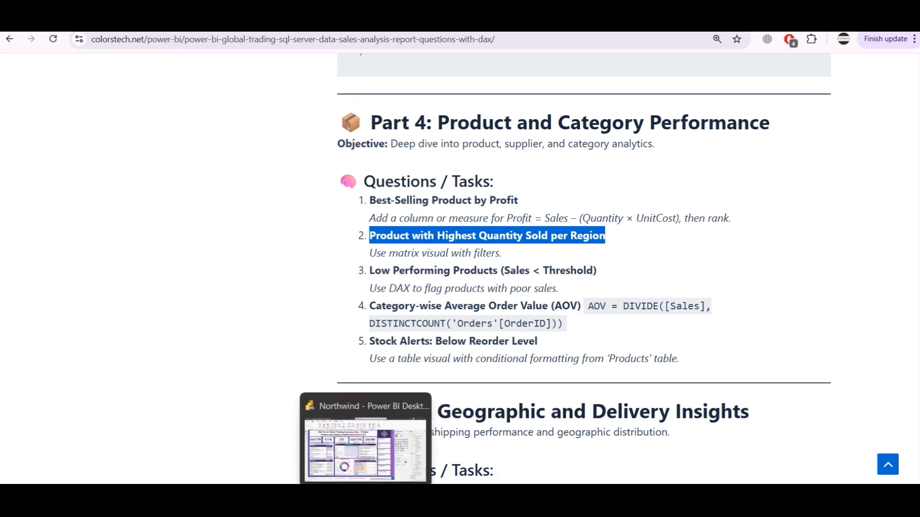
left_click(366, 438)
- Turn on the title of the Region quantity table and set it to "Product with Highest Quantity Sold per Region"
left_click(548, 250)
left_click(739, 142)
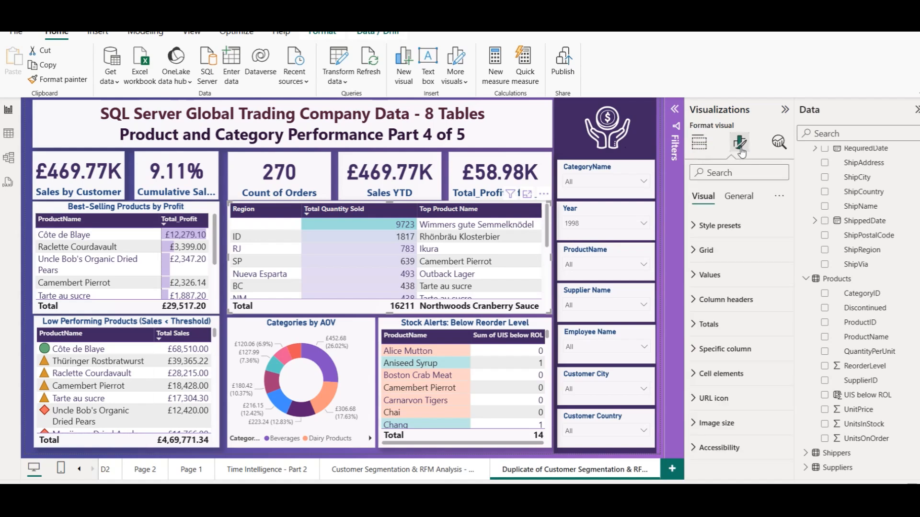
left_click(738, 196)
left_click(733, 254)
left_click(776, 252)
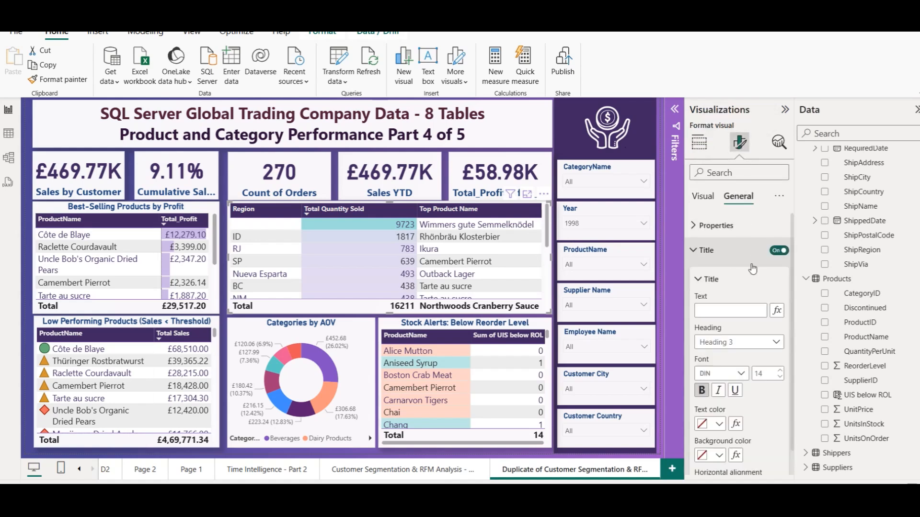
left_click(717, 311)
key("ctrl+v")
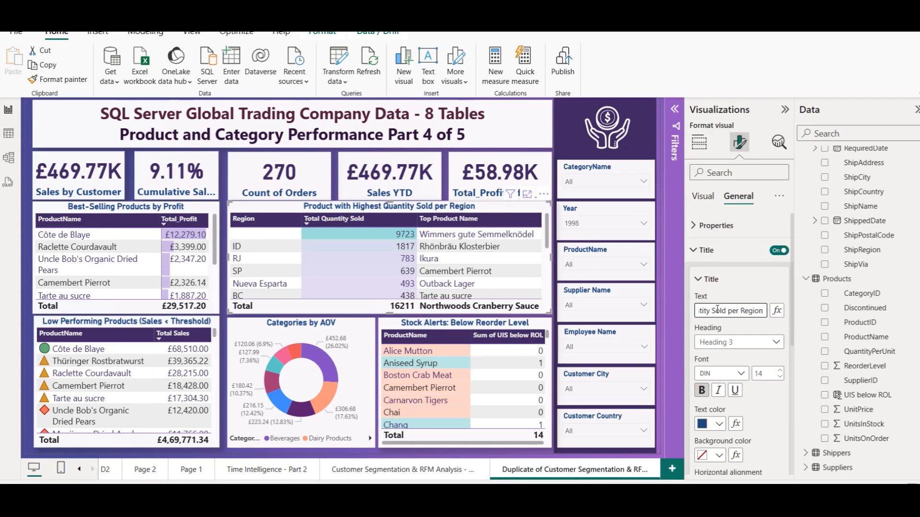
- Nudge the stock alerts table, the Categories by AOV donut chart and the low performing products table slightly down
left_click(438, 446)
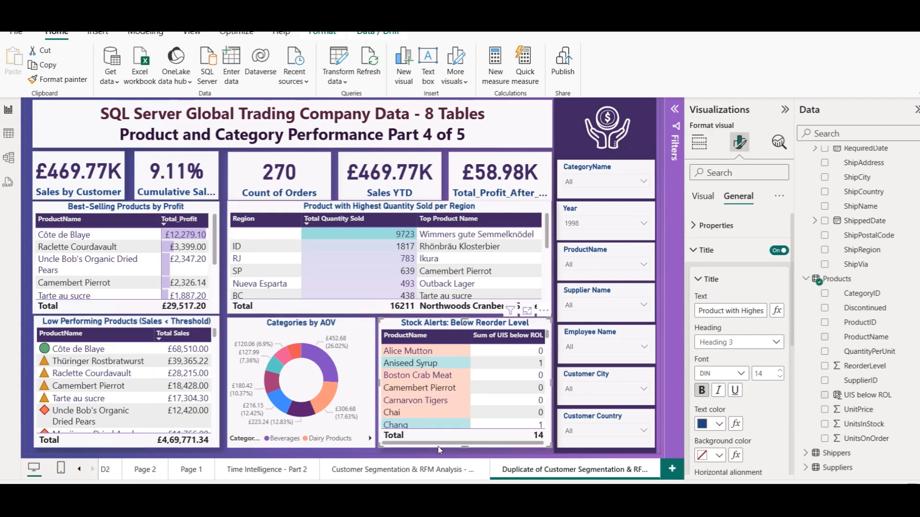
left_click(351, 448)
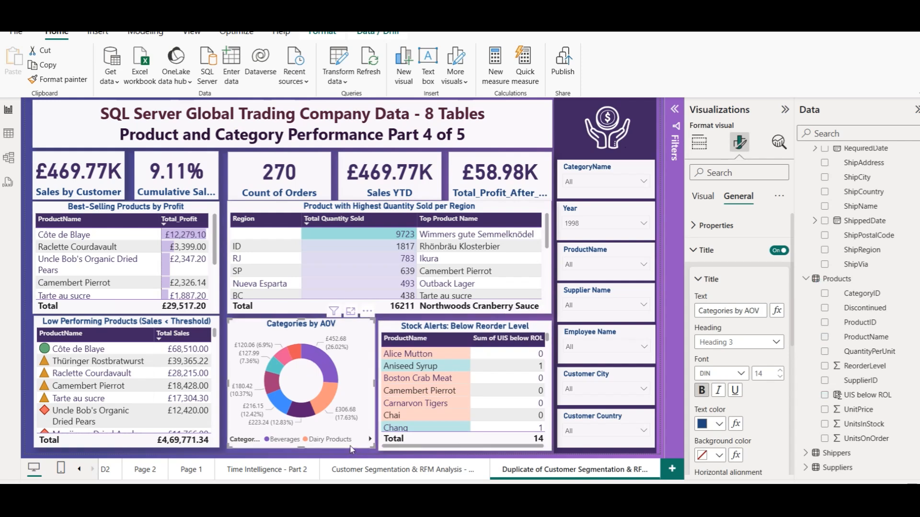
left_click(207, 450)
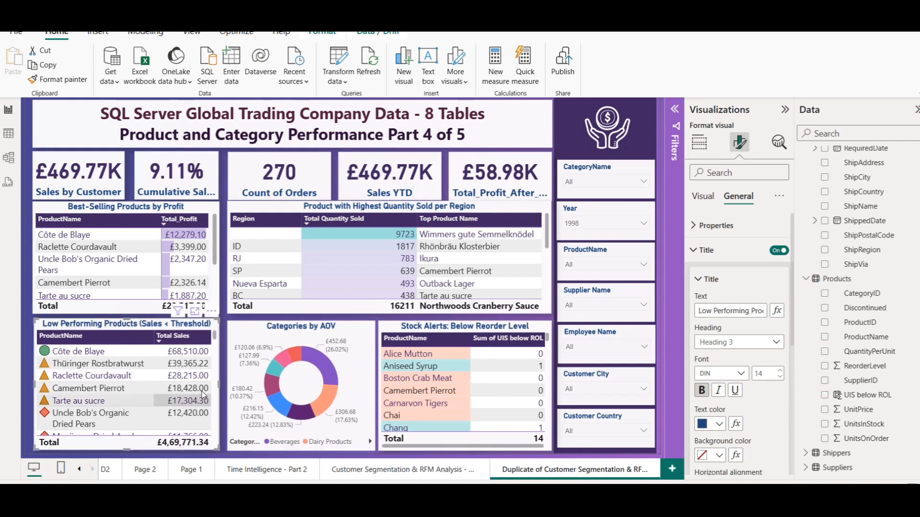
left_click(286, 316)
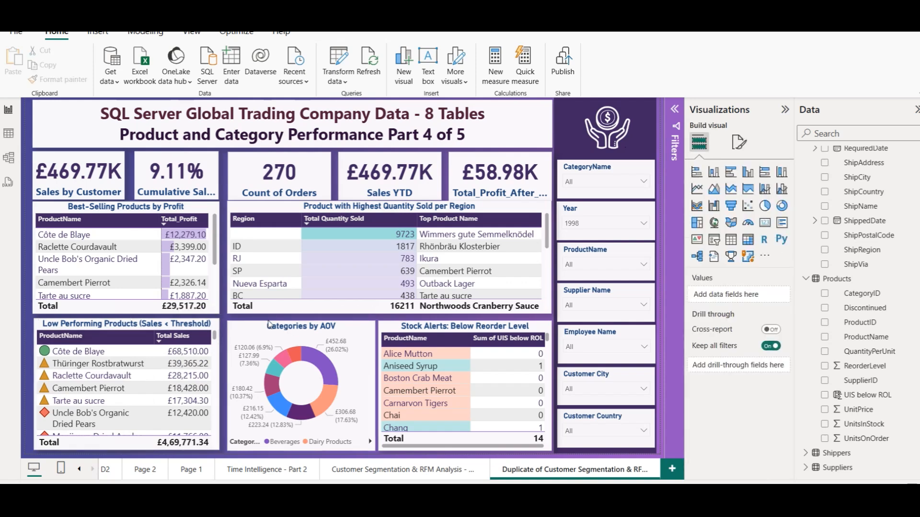
- Nudge the region and best-selling tables slightly down and fine-tune the low performing table so the gaps between visuals are even
left_click(286, 315)
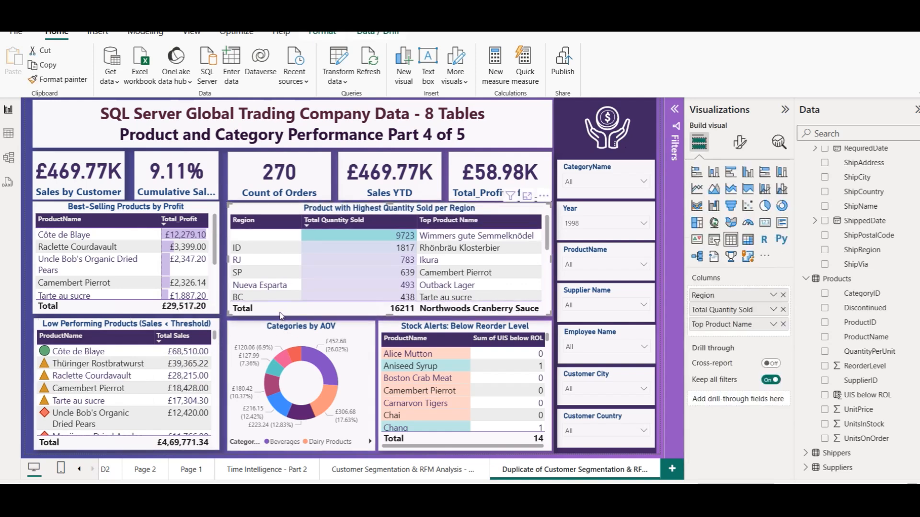
left_click(150, 316)
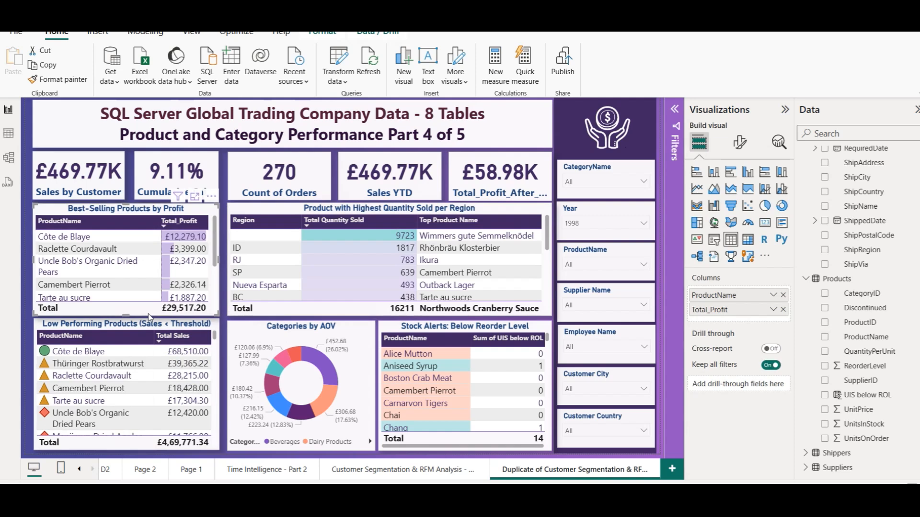
left_click(313, 321)
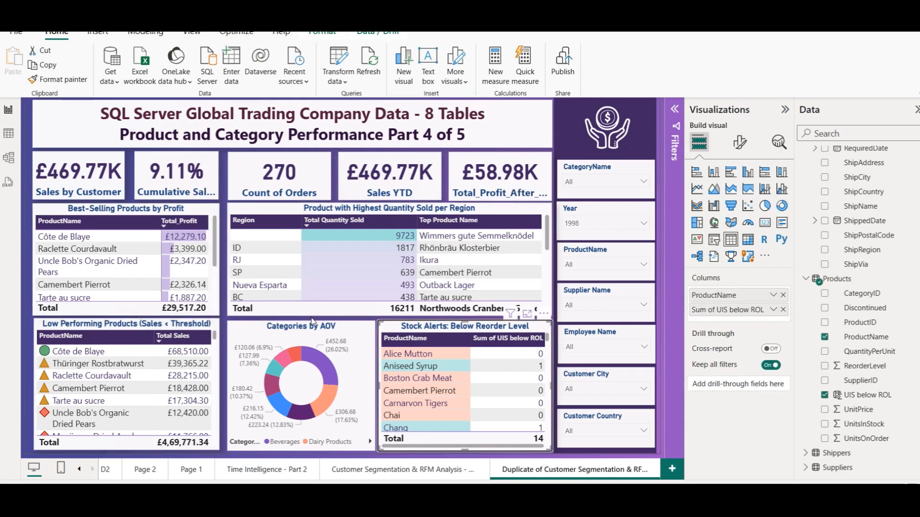
left_click(226, 328)
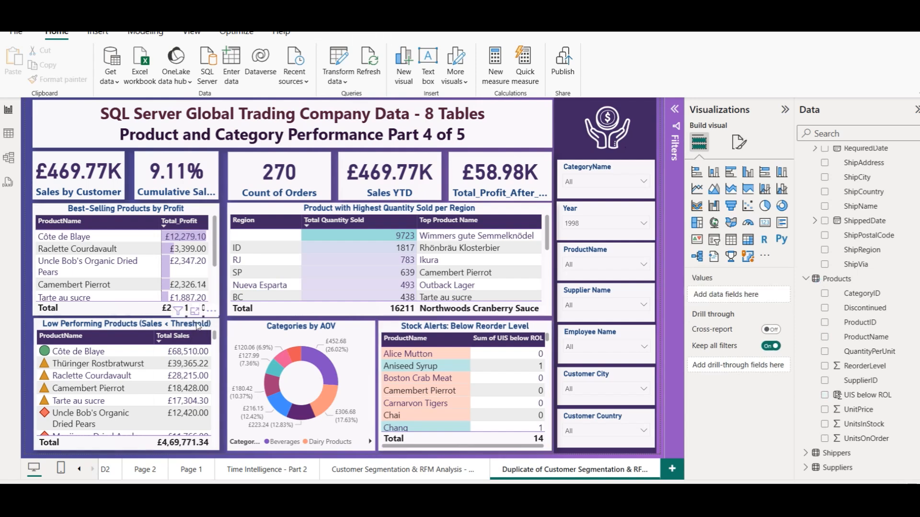
left_click(217, 323)
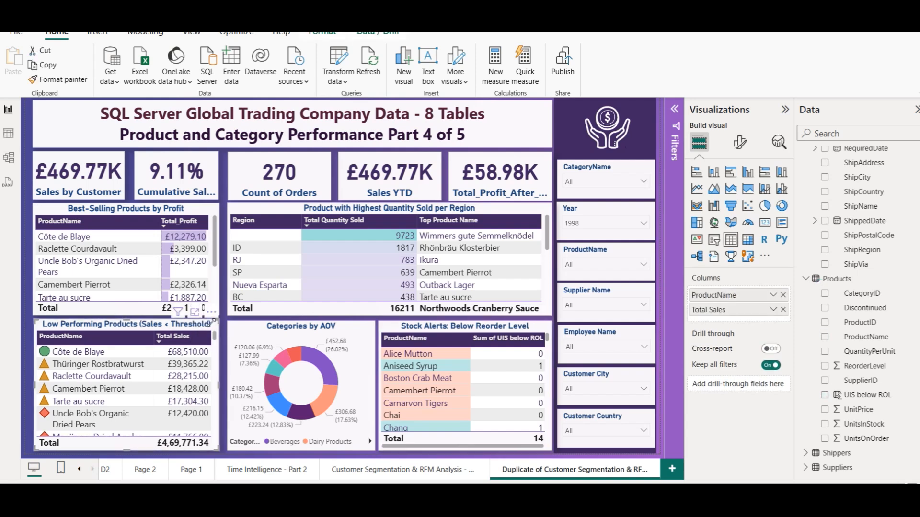
left_click(225, 333)
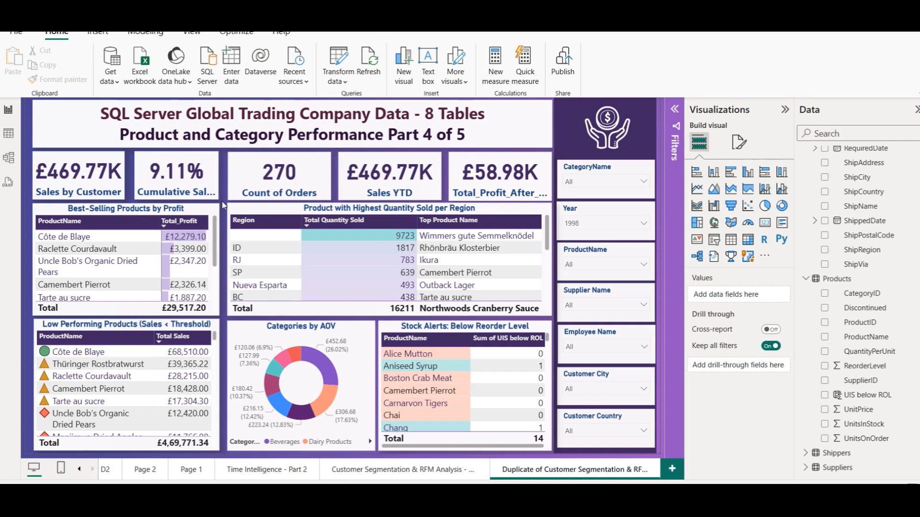
- Delete the Sales by Customer, Cumulative Sales, Count of Orders and Sales YTD cards
left_click(69, 181)
left_click(174, 181, "ctrl")
left_click(256, 181, "ctrl")
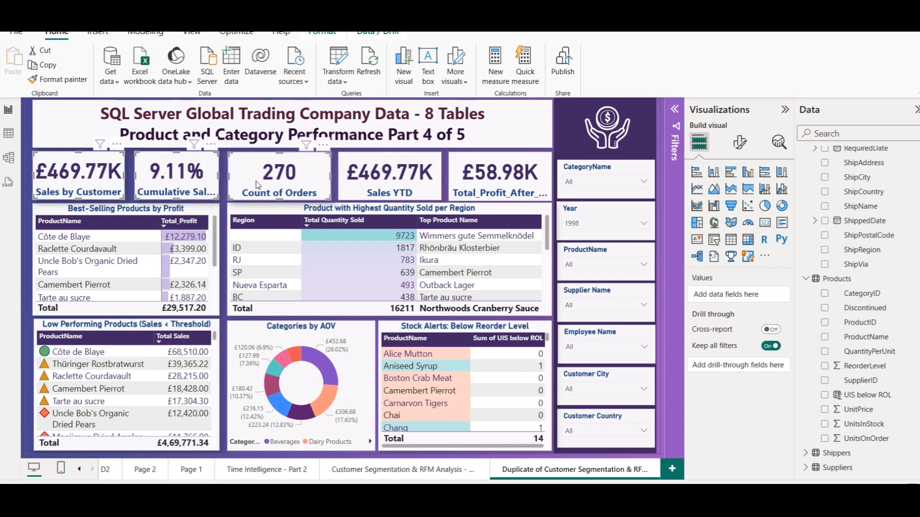
key("Delete")
left_click(364, 177)
key("Delete")
- Move the total profit card aside and extend the best-selling and region tables upward to fill the space below the page title
left_click(134, 208)
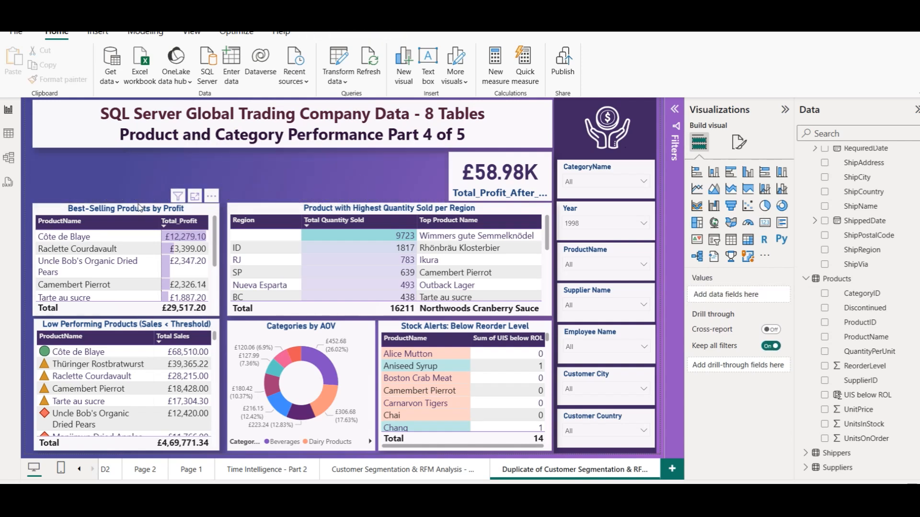
left_click_drag(133, 206, 130, 161)
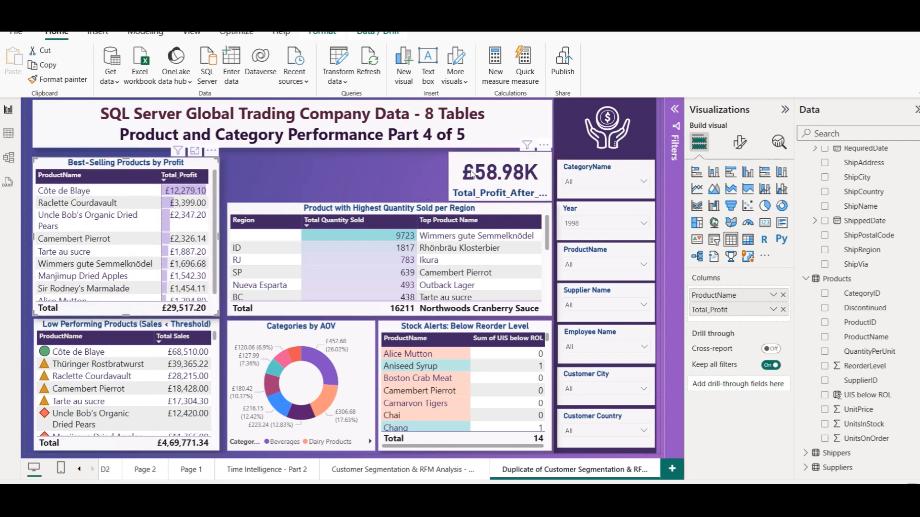
left_click_drag(468, 176, 577, 143)
left_click(396, 214)
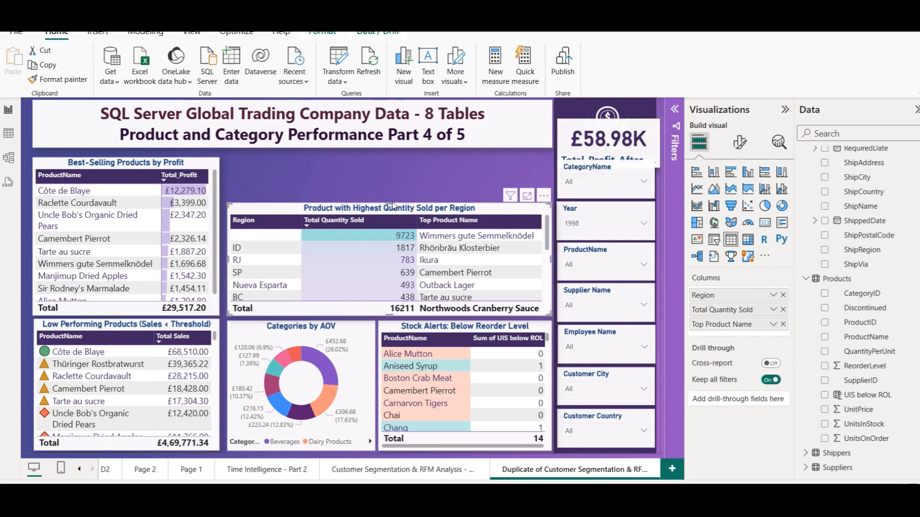
left_click_drag(389, 202, 389, 157)
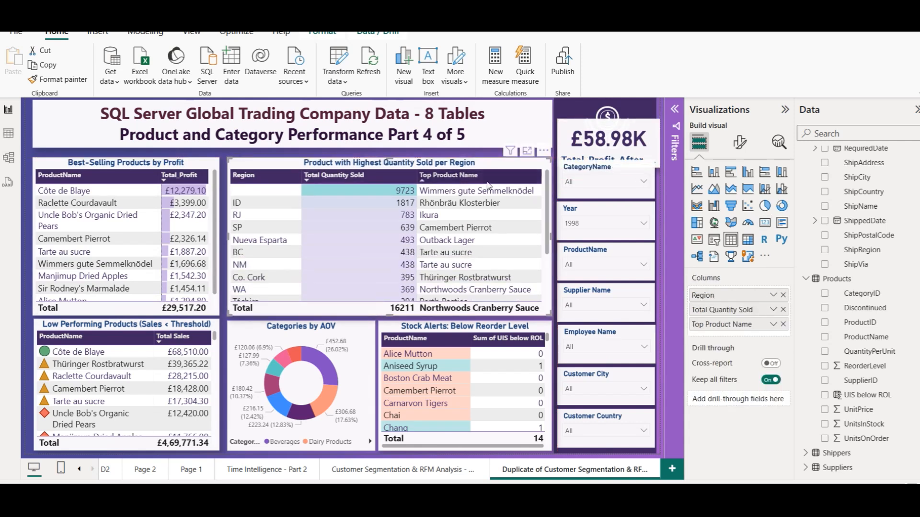
- Move the total profit card up to the end of the page header and left-align both lines of the page title
left_click_drag(603, 145, 529, 127)
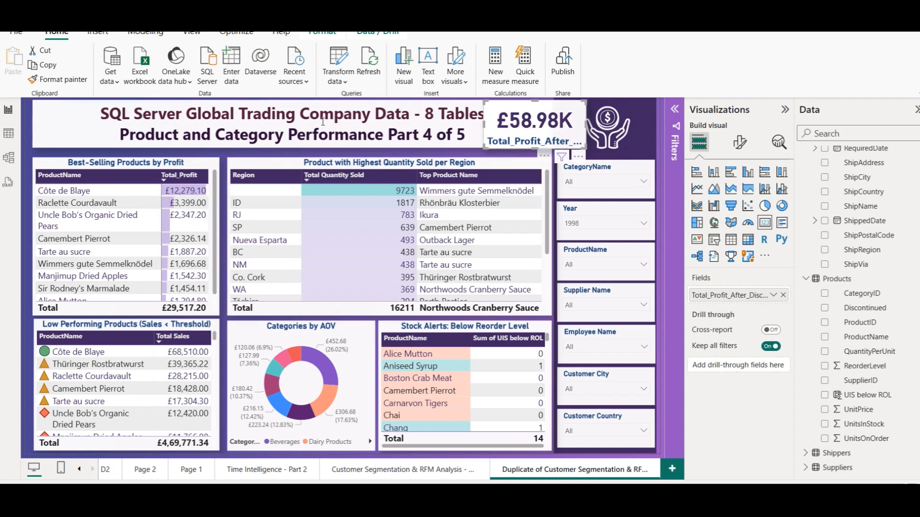
left_click(107, 105)
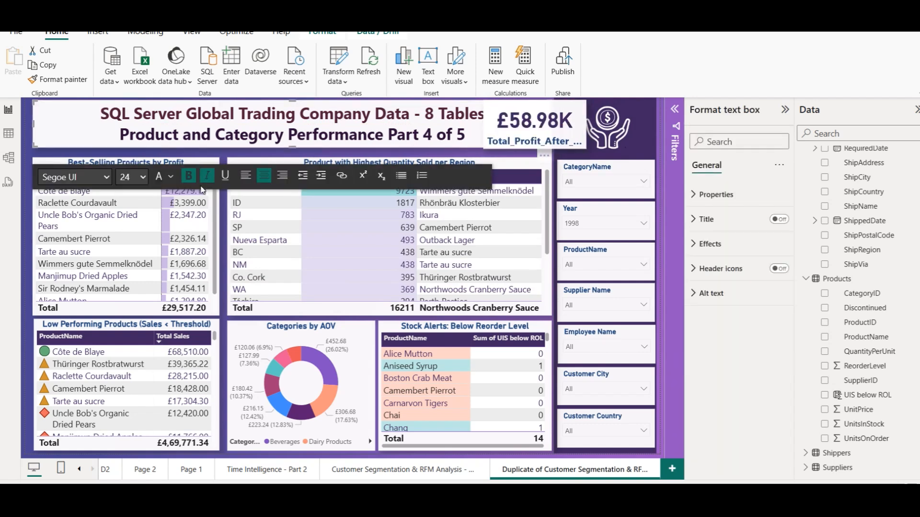
left_click(248, 178)
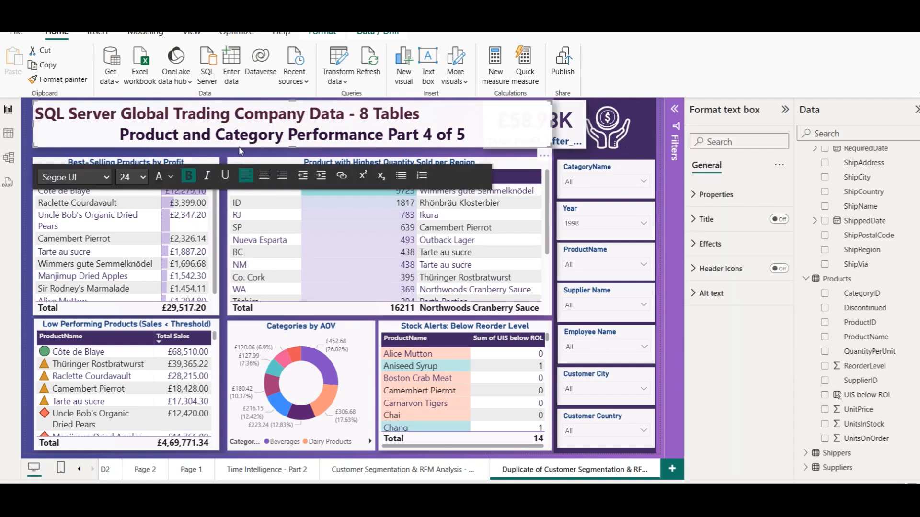
left_click(132, 135)
left_click(246, 175)
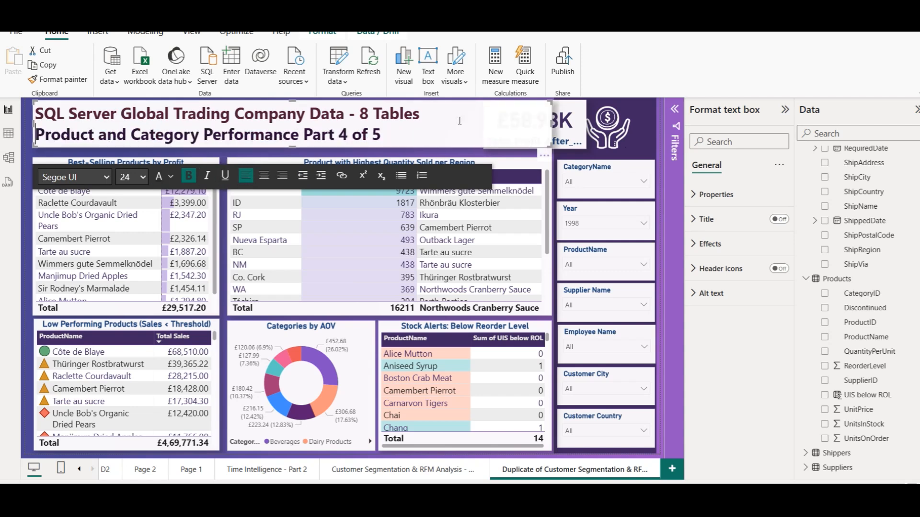
left_click(476, 121)
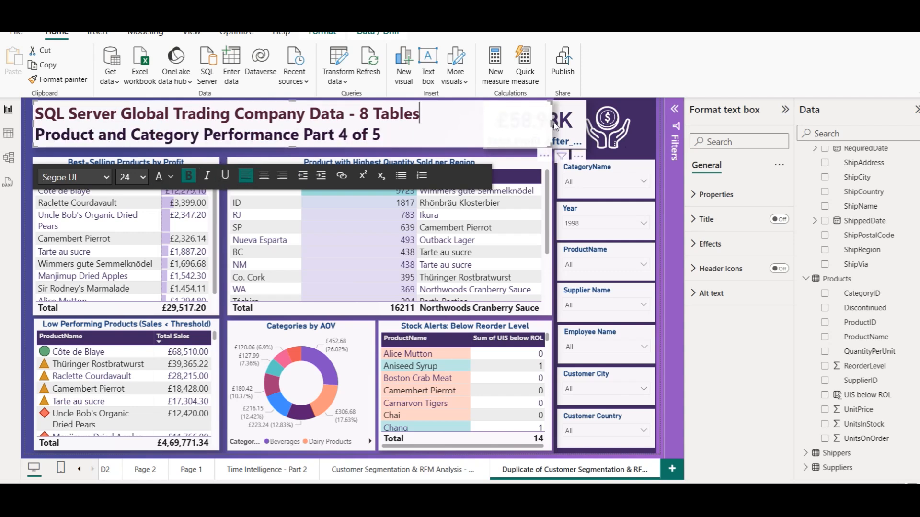
- Narrow the page title box to fit its text and size the total profit card to fill the gap before the logo panel
left_click_drag(550, 123, 428, 134)
left_click_drag(506, 123, 461, 123)
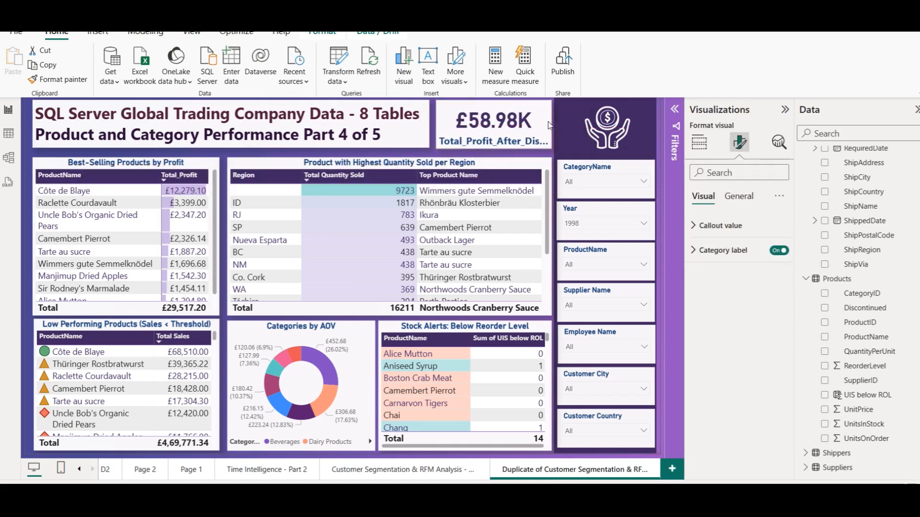
left_click(527, 141)
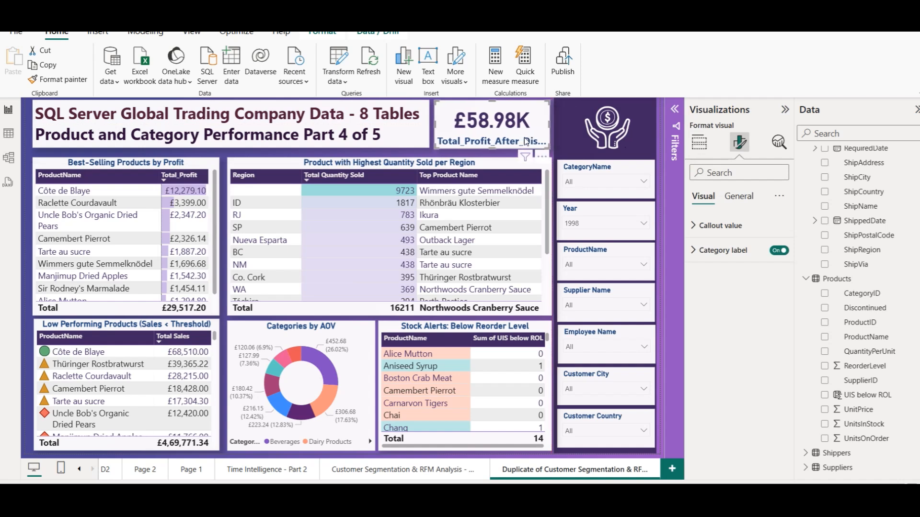
left_click(490, 159)
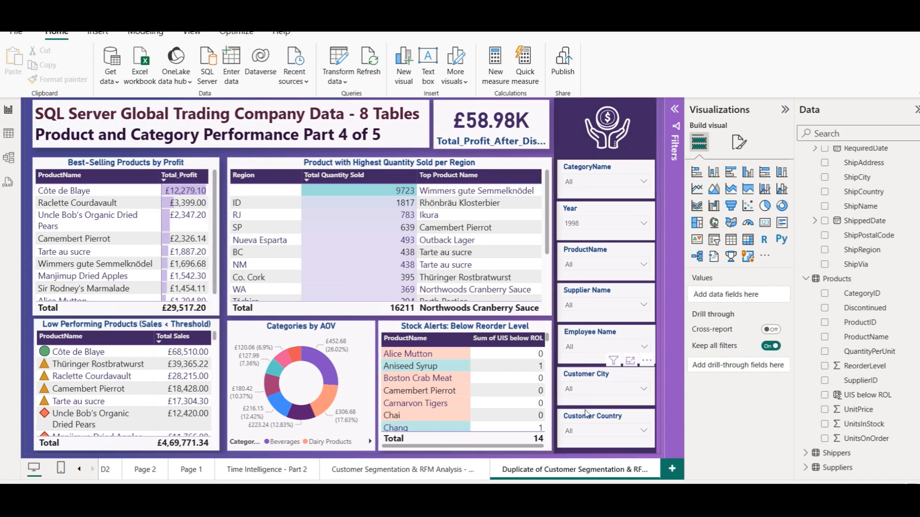
left_click(545, 125)
left_click_drag(549, 125, 550, 125)
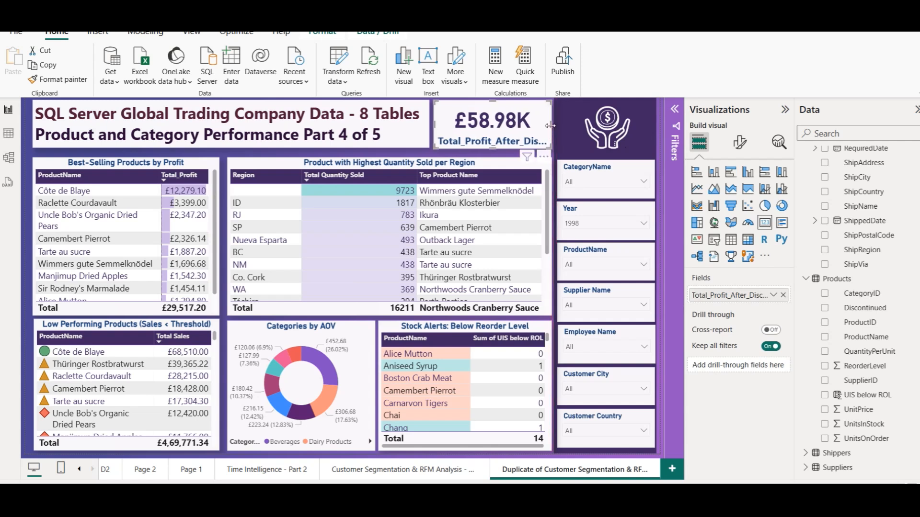
left_click(454, 155)
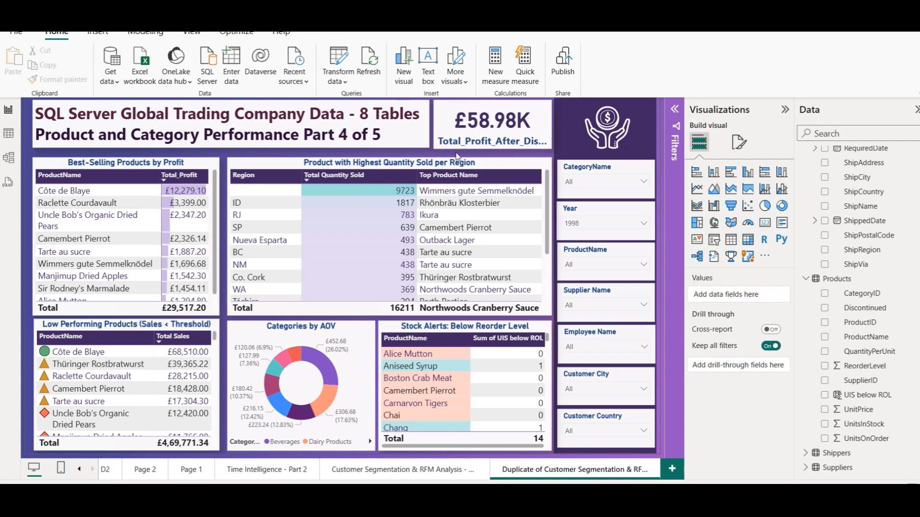